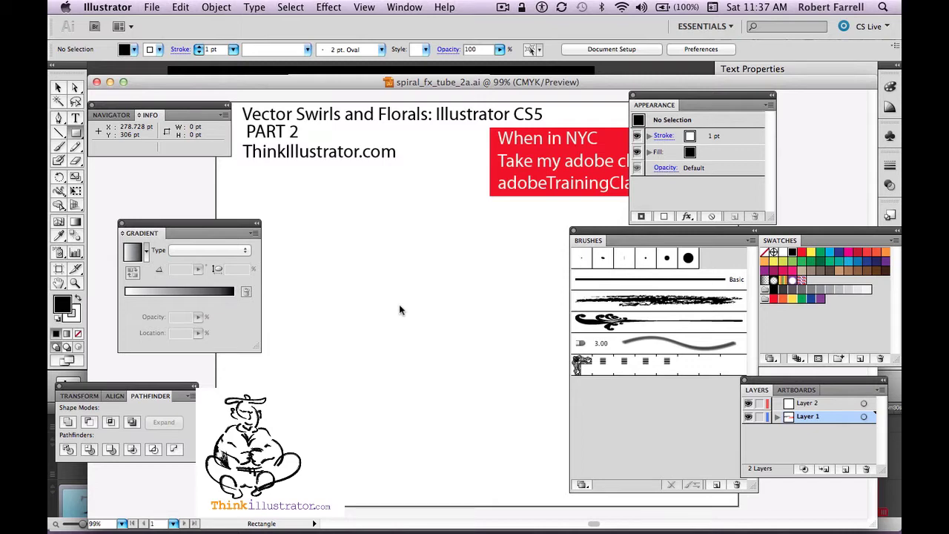
Step: Show the rulers and place a vertical and a horizontal guide crossing near the middle of the artboard
key(super+r)
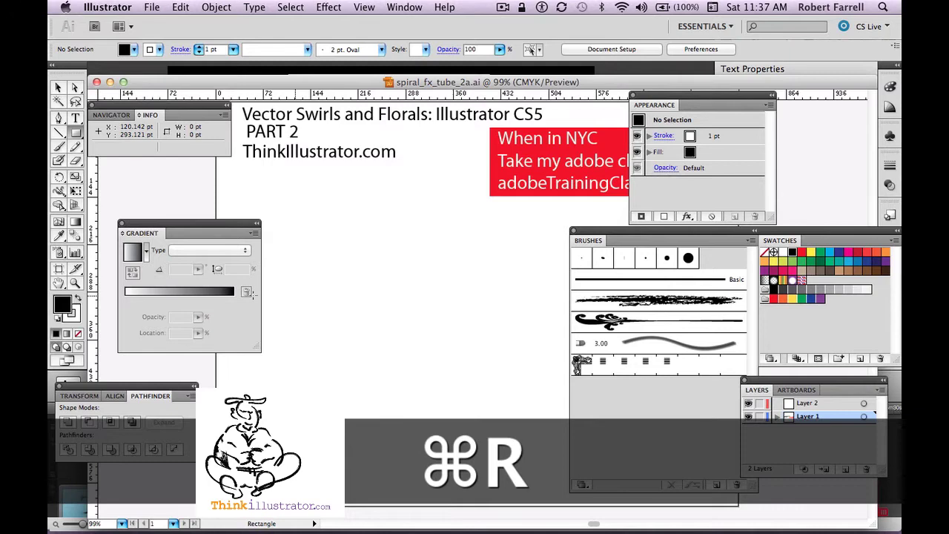
drag(92, 306, 427, 293)
drag(423, 99, 439, 278)
key(a)
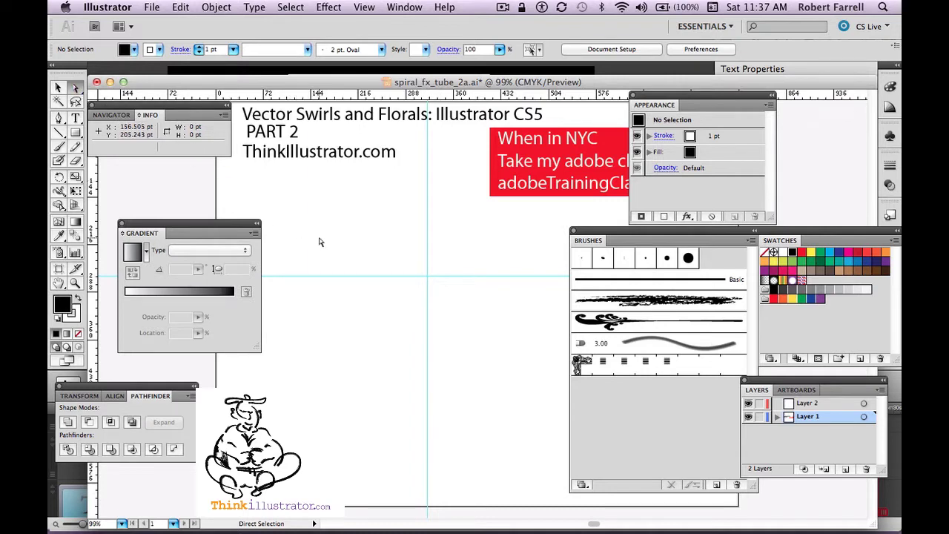
Step: Activate the Spiral tool and temporarily toggle it to the Direct Selection and Group Selection tools
click(62, 134)
drag(61, 134, 97, 165)
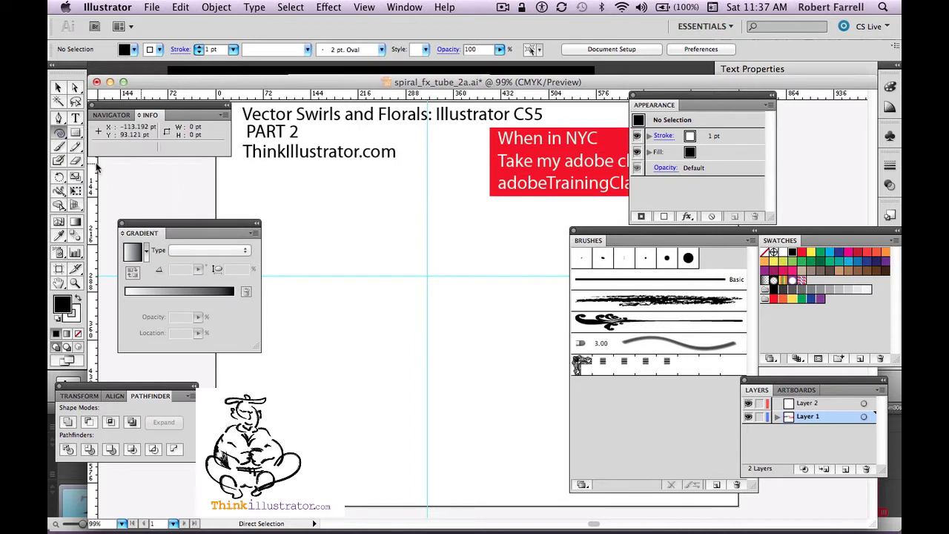
key(super)
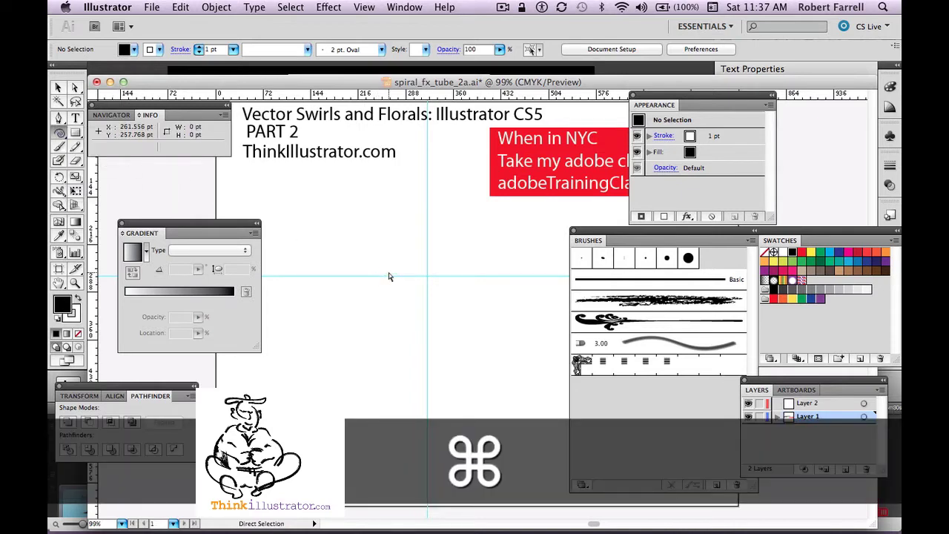
key(super)
key(super)
key(super)
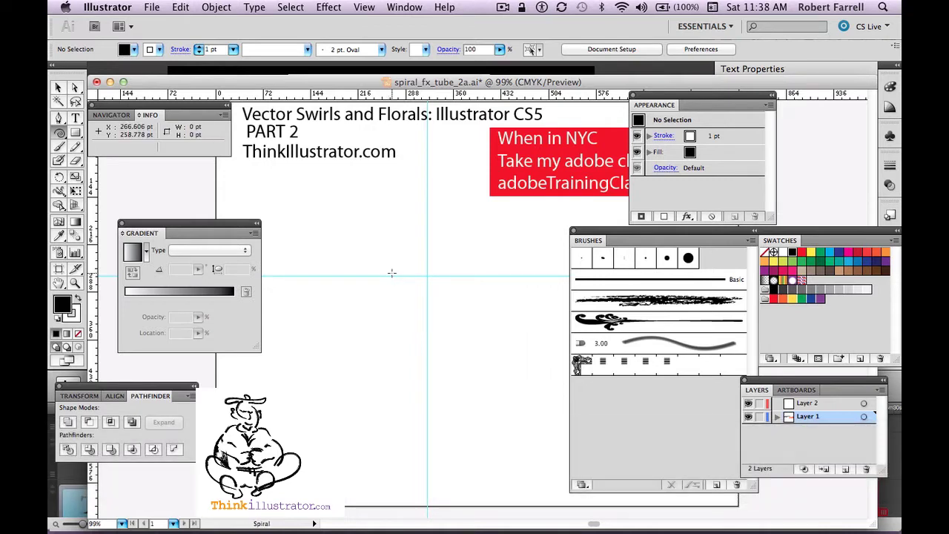
key(super)
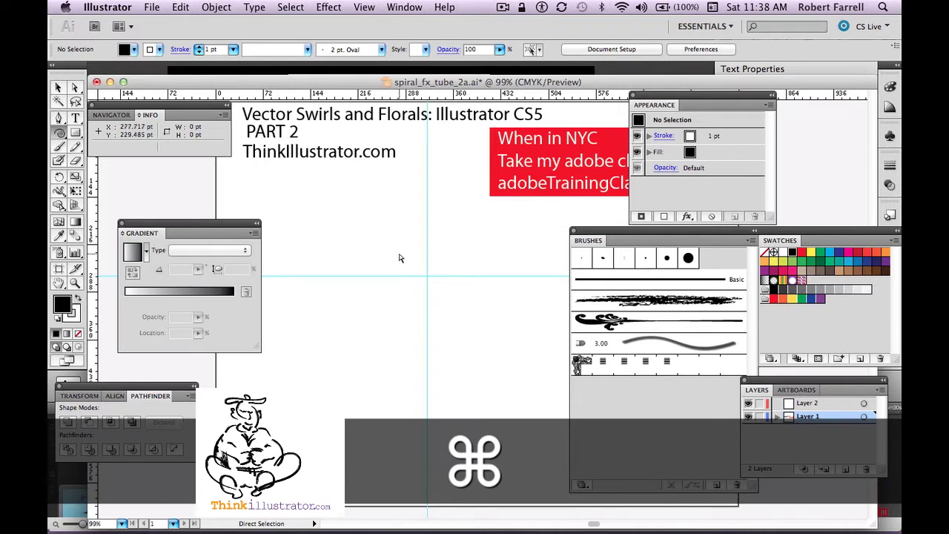
key(alt)
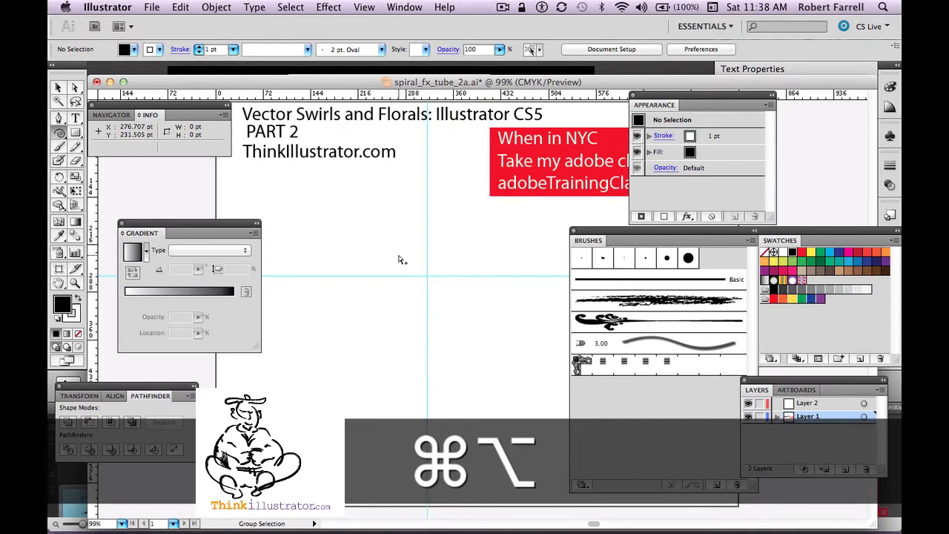
key(super)
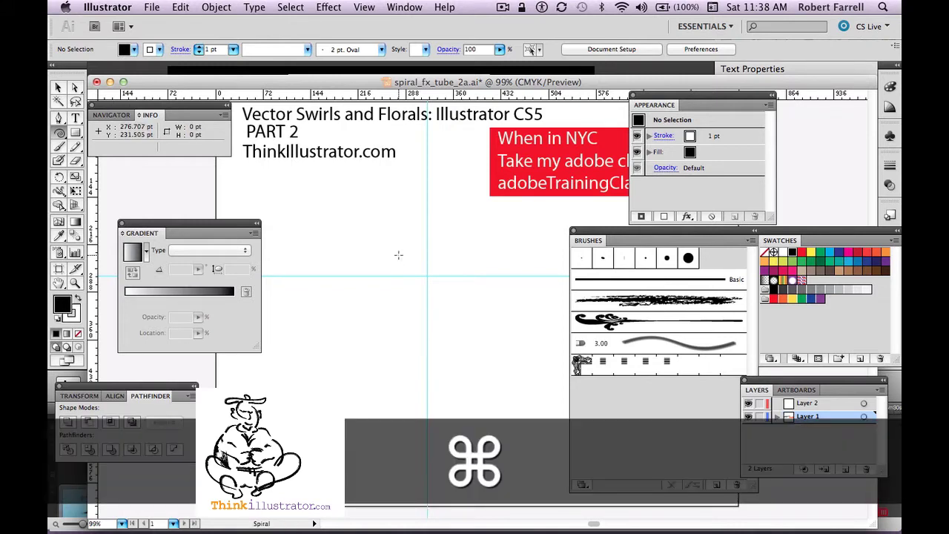
Step: Draw a black rectangle about 122 by 144 pt over the guide crossing and delete it
key(m)
drag(384, 247, 466, 343)
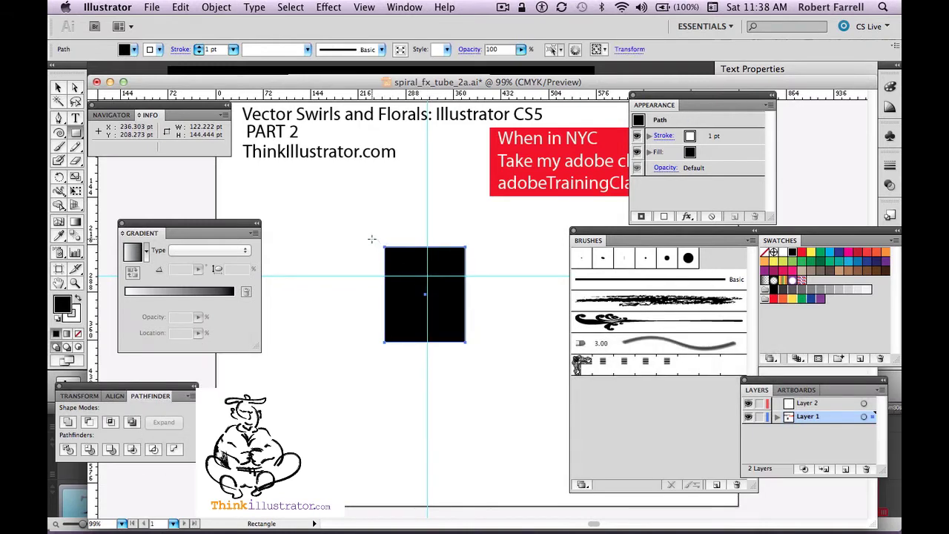
key(super)
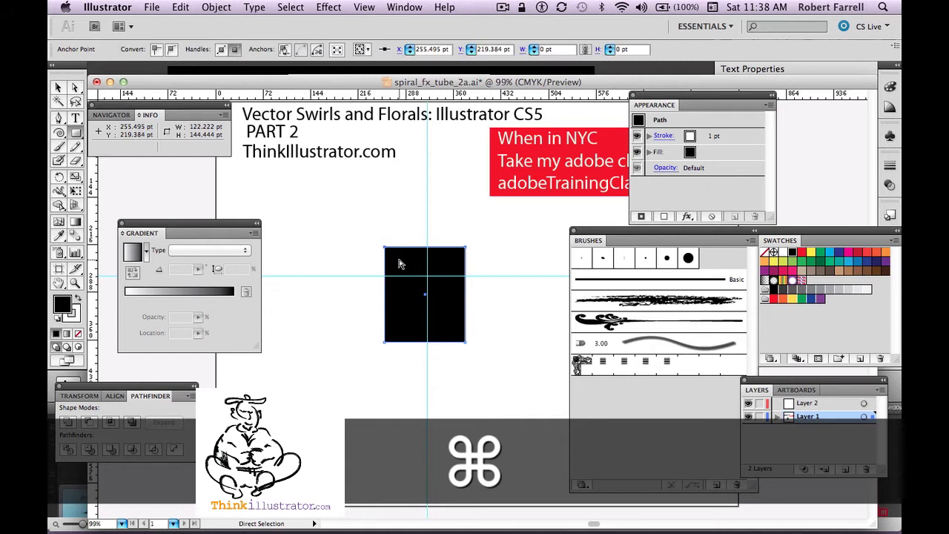
key(Delete)
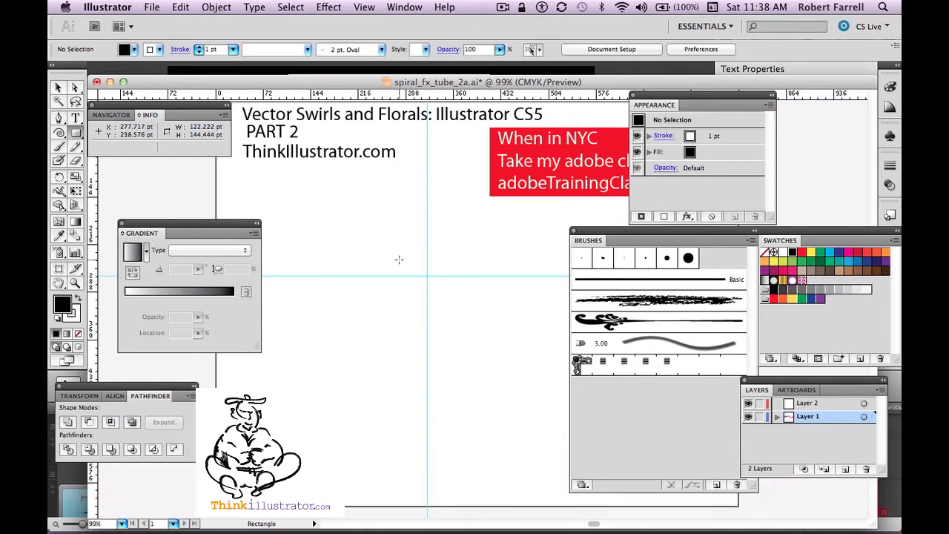
Step: Draw an open path of five straight-cornered points around the vertical guide with the Pen tool
key(p)
click(419, 230)
click(367, 326)
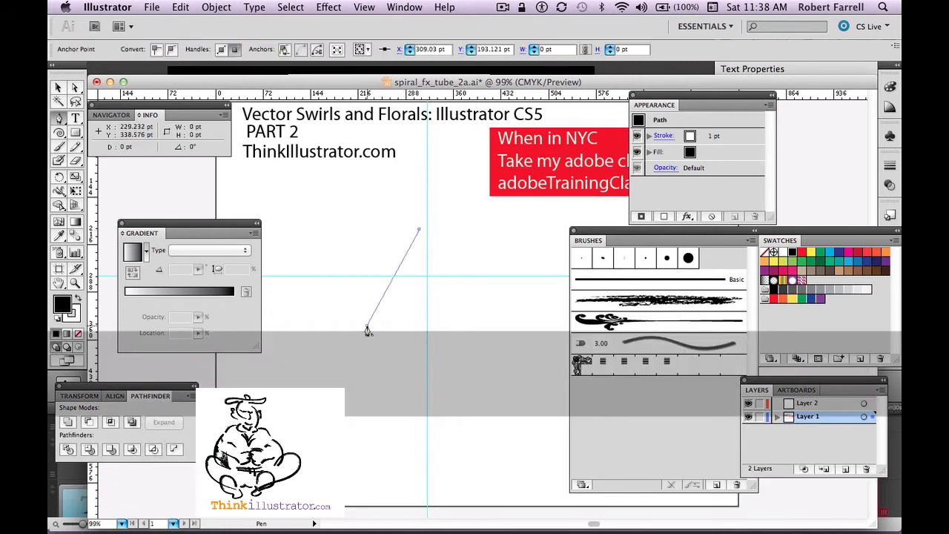
click(428, 401)
click(478, 384)
click(490, 336)
Step: Swap the fill and stroke colours so the open path has a black stroke and white fill
key(shift)
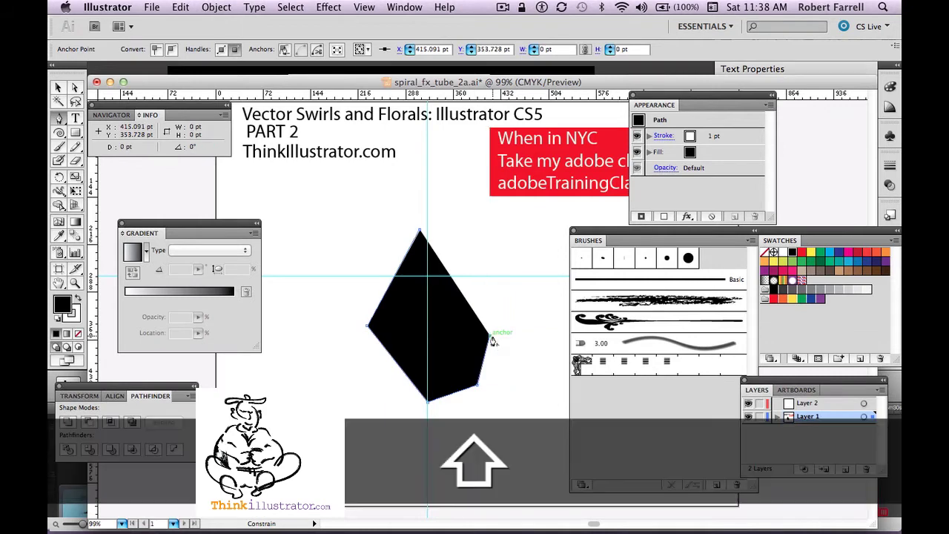
key(shift+x)
key(super)
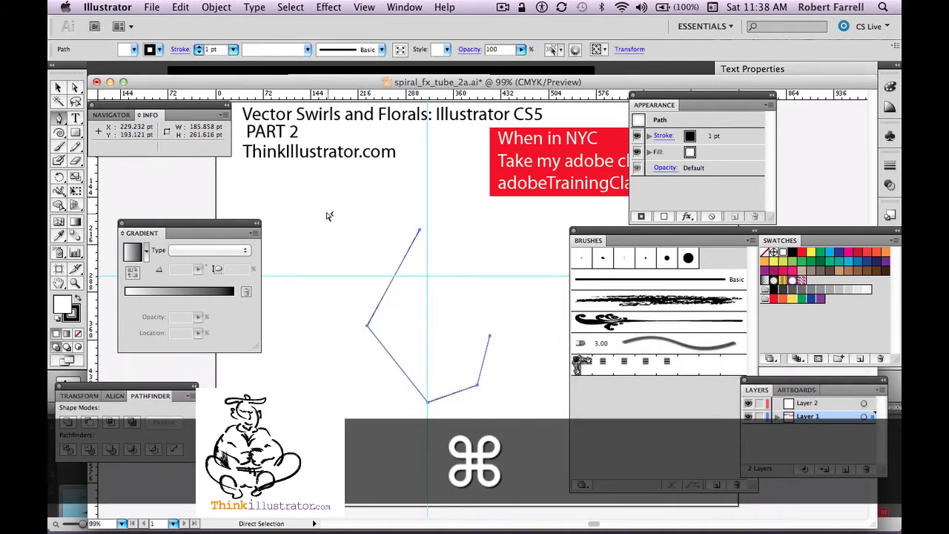
Step: Select and deselect the open path using temporary Direct Selection, and reselect the whole path with temporary Group Selection
drag(327, 213, 538, 450)
key(p)
super+click(464, 352)
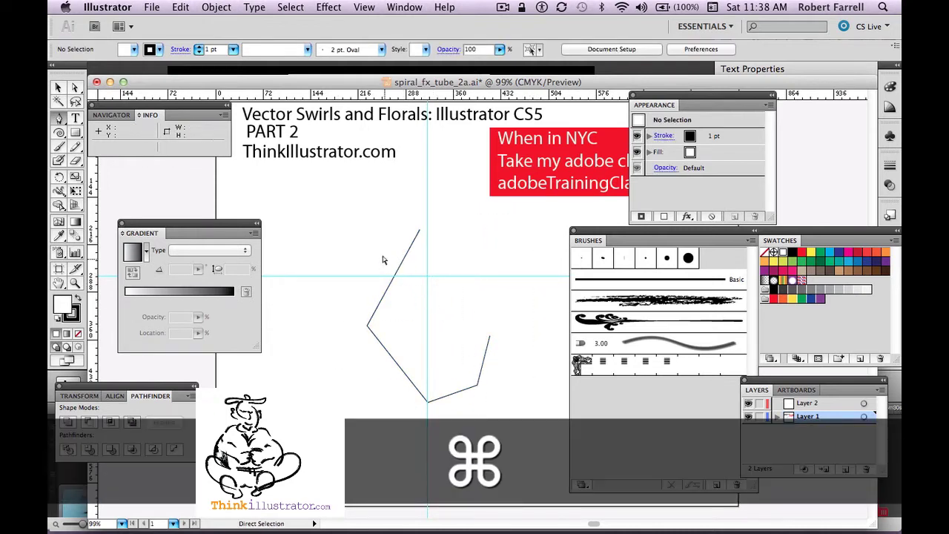
key(alt)
drag(377, 252, 408, 273)
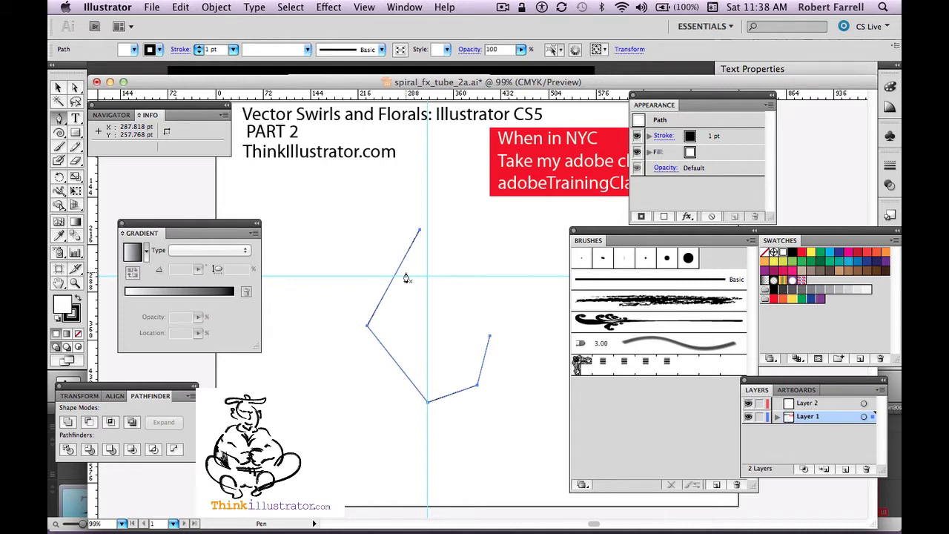
key(super)
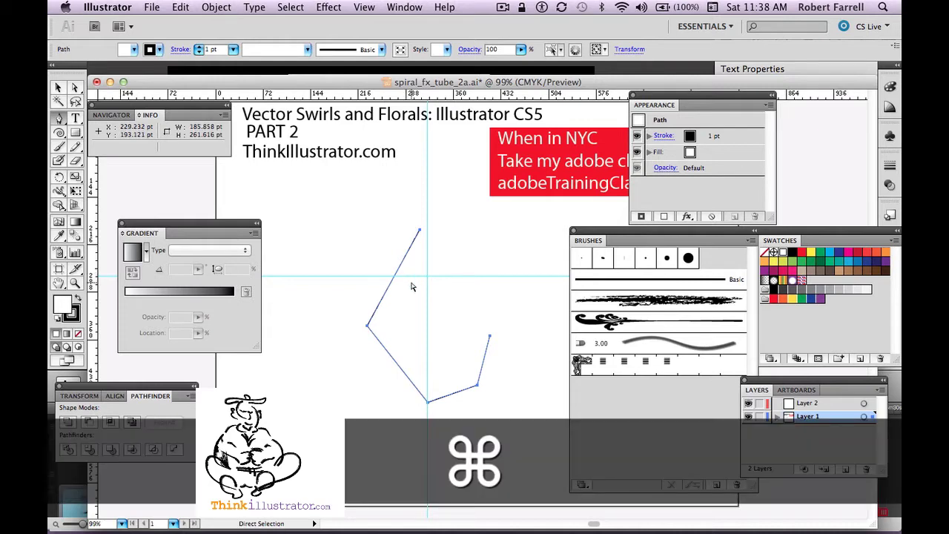
key(alt)
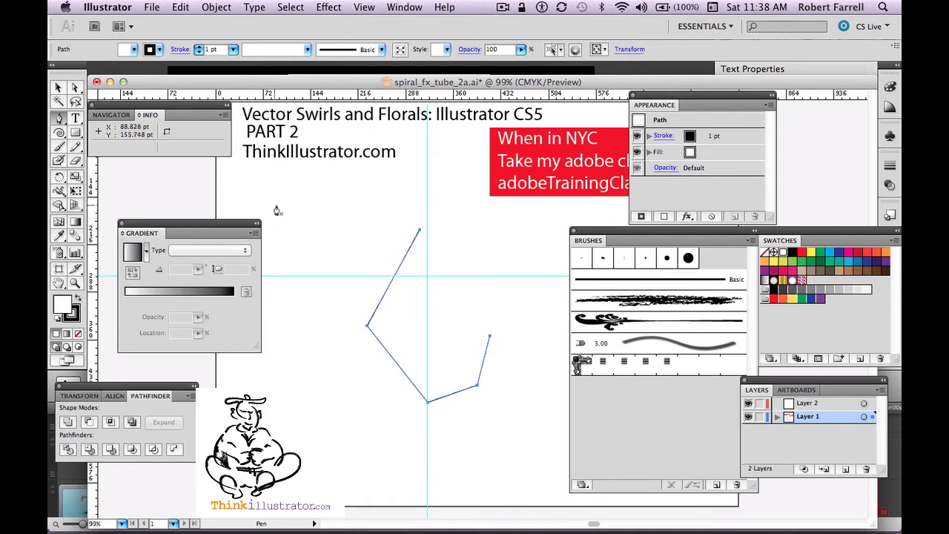
Step: Activate the Paintbrush tool, select part of the open path with temporary Direct Selection, and delete the whole path
key(b)
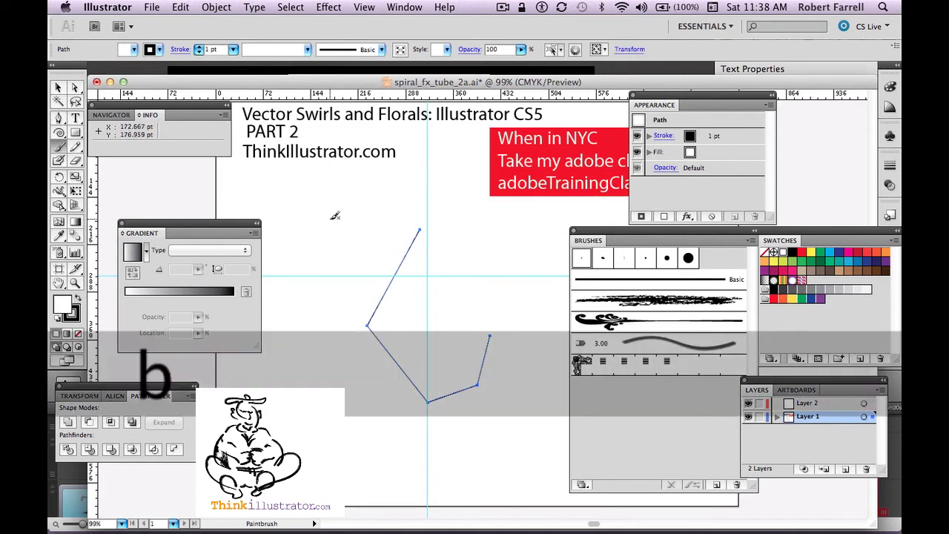
drag(351, 226, 430, 291)
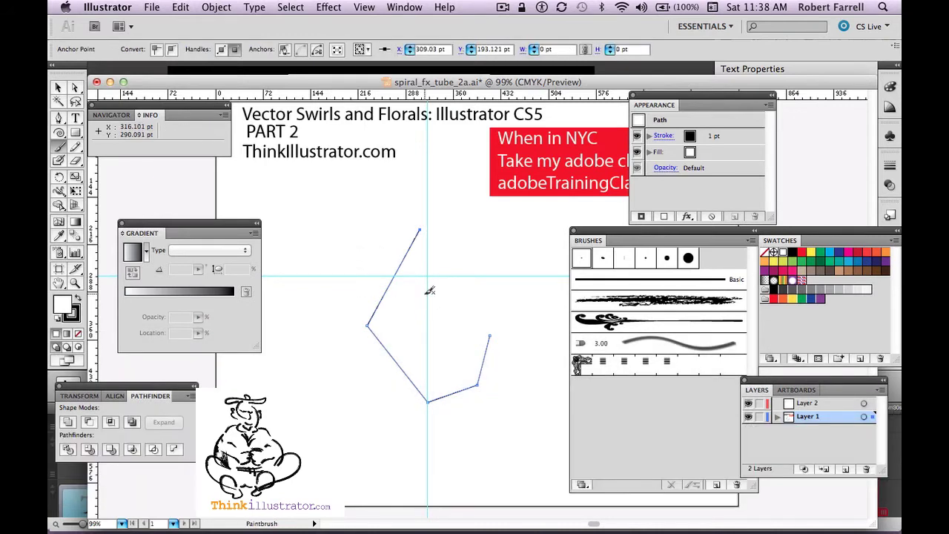
key(BackSpace)
key(BackSpace)
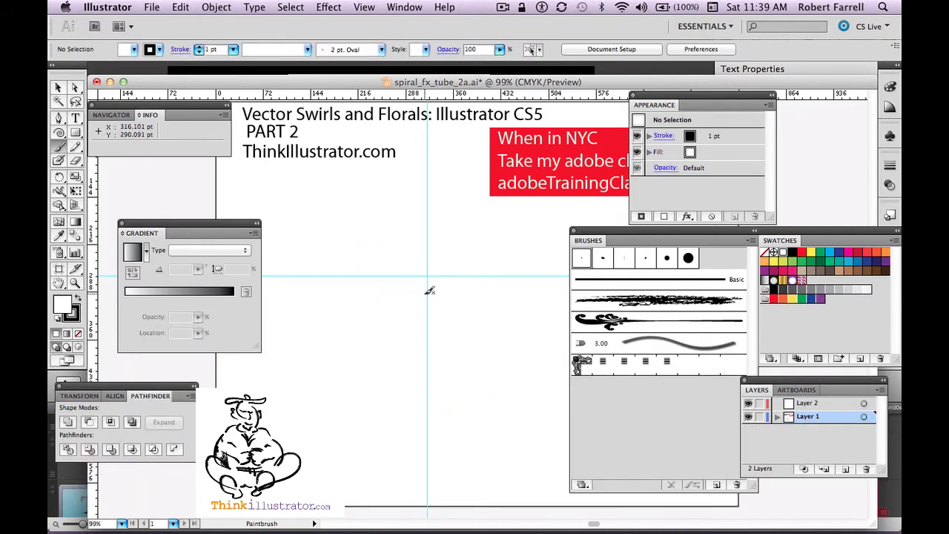
Step: Draw a spiral about 117 by 146 pt beside the vertical guide with the Spiral tool, adjusting its number of winds
click(58, 132)
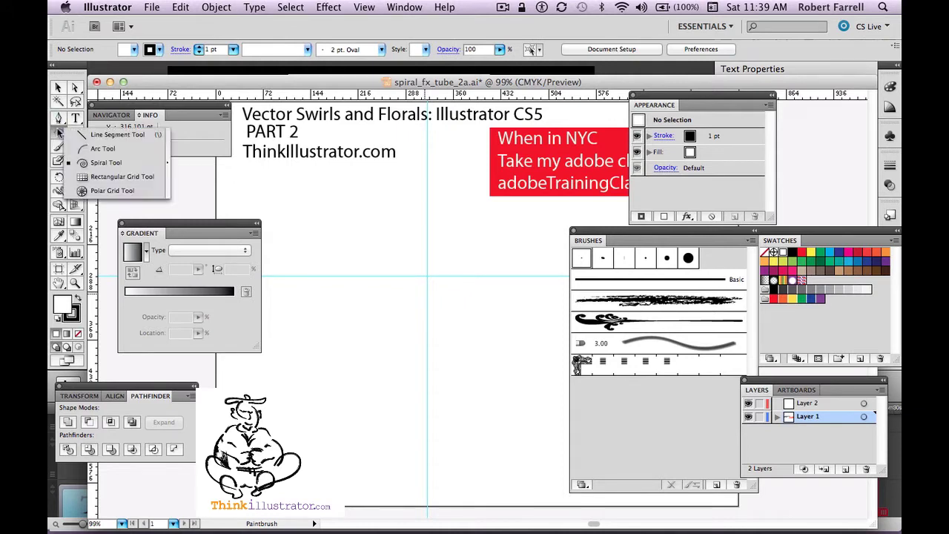
click(95, 163)
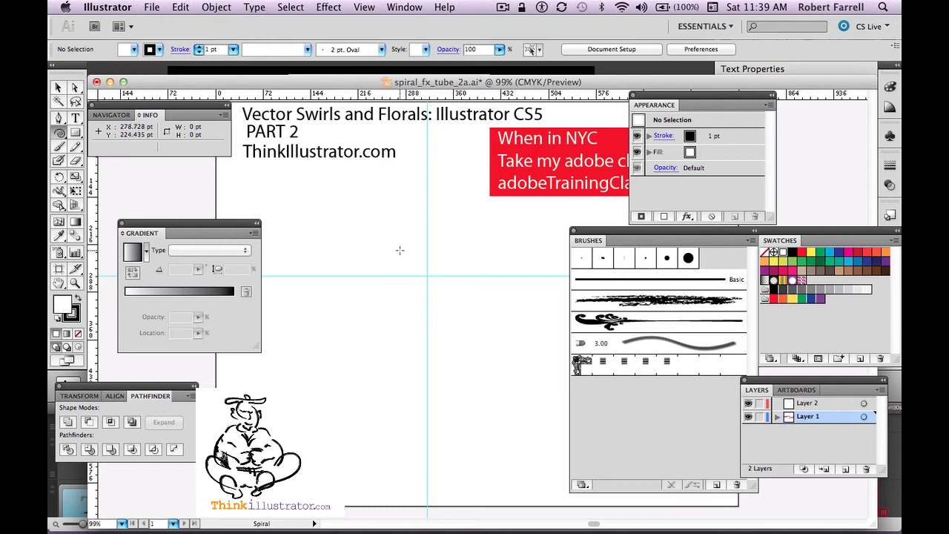
drag(400, 251, 412, 304)
key(Up)
key(Down)
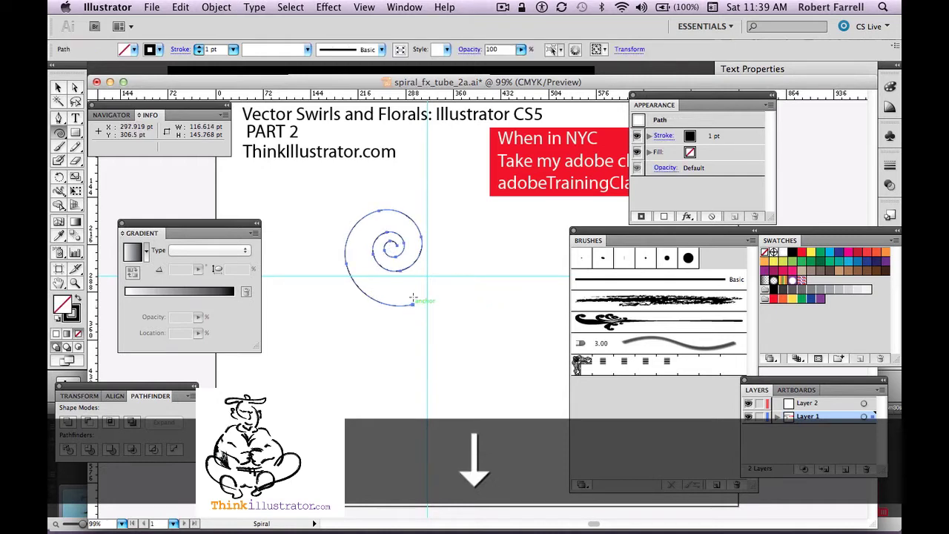
Step: Move the spiral up and to the left of the guide crossing and deselect it
key(super)
drag(425, 242, 395, 213)
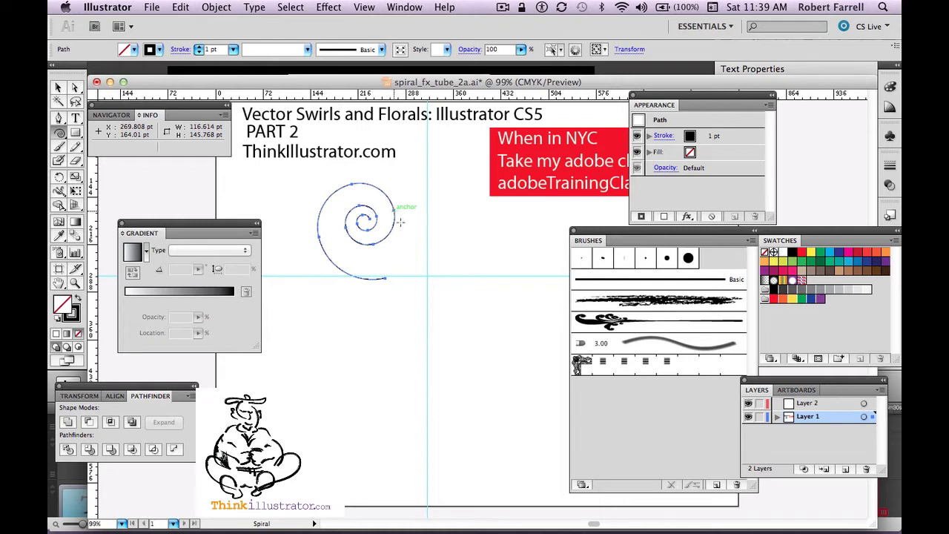
super+click(460, 354)
Step: Draw a vertical line about 183 pt long beside the spiral with the Pen tool and give it a 10 pt stroke
key(p)
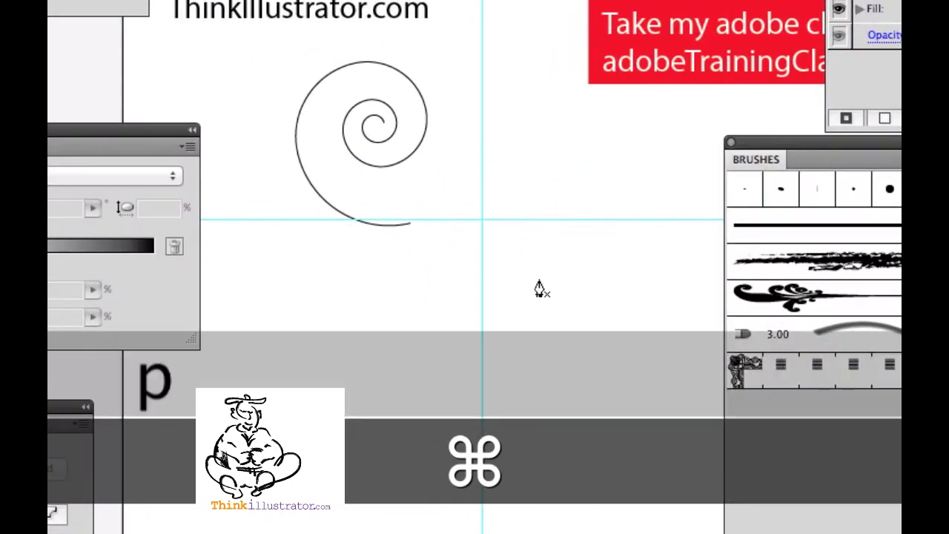
click(509, 162)
drag(508, 368, 514, 319)
drag(489, 251, 532, 289)
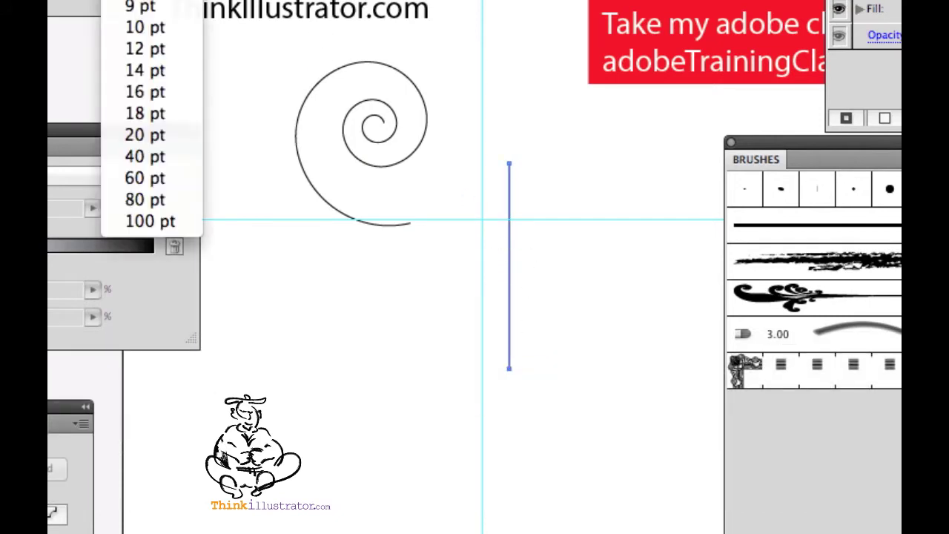
click(134, 27)
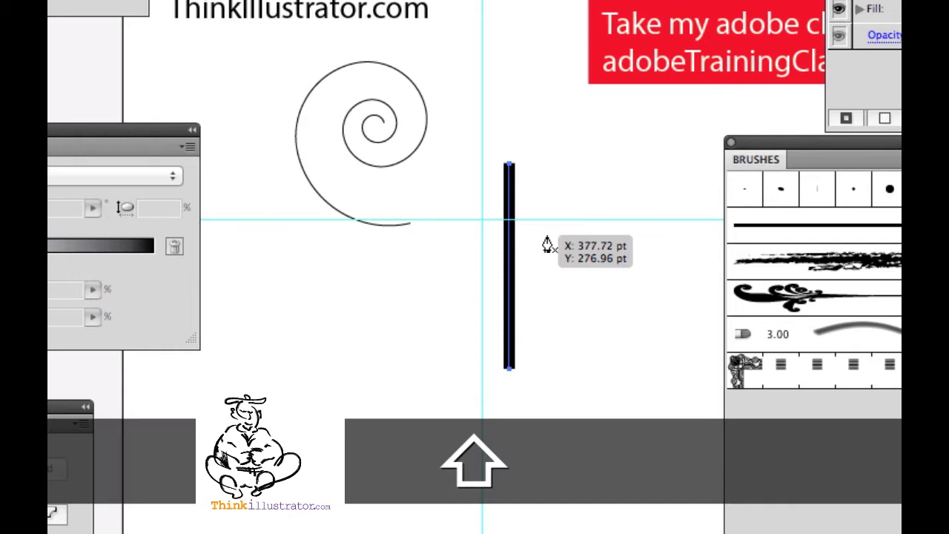
Step: Widen the line's upper end to about 50.5 pt with the Width tool and move the tapered line below the horizontal guide
key(shift+w)
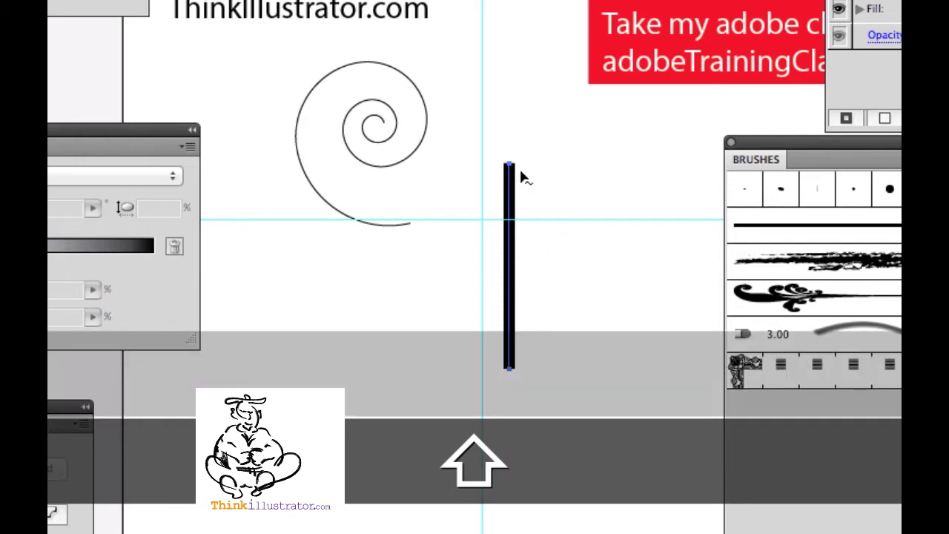
drag(526, 173, 537, 176)
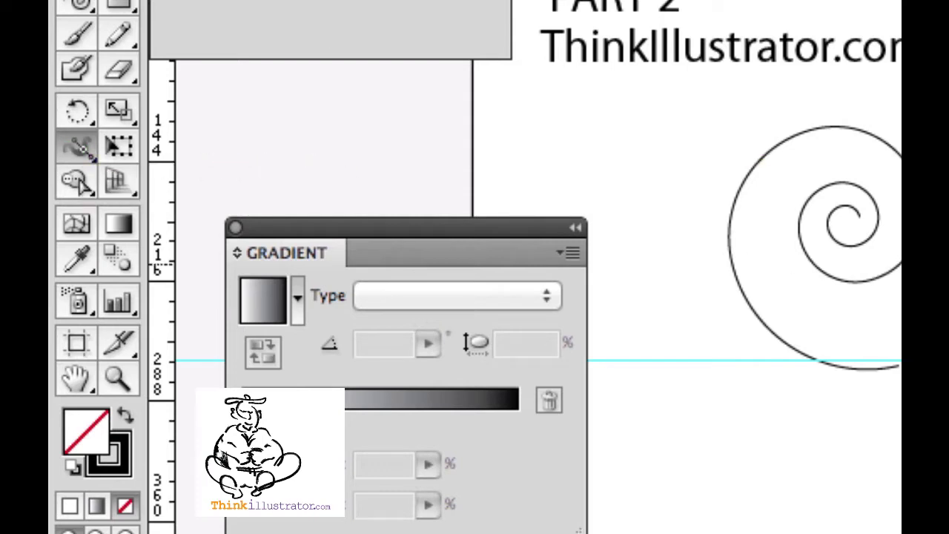
key(super)
mouse_move(500, 150)
mouse_down()
mouse_move(476, 244)
mouse_move(476, 333)
mouse_up()
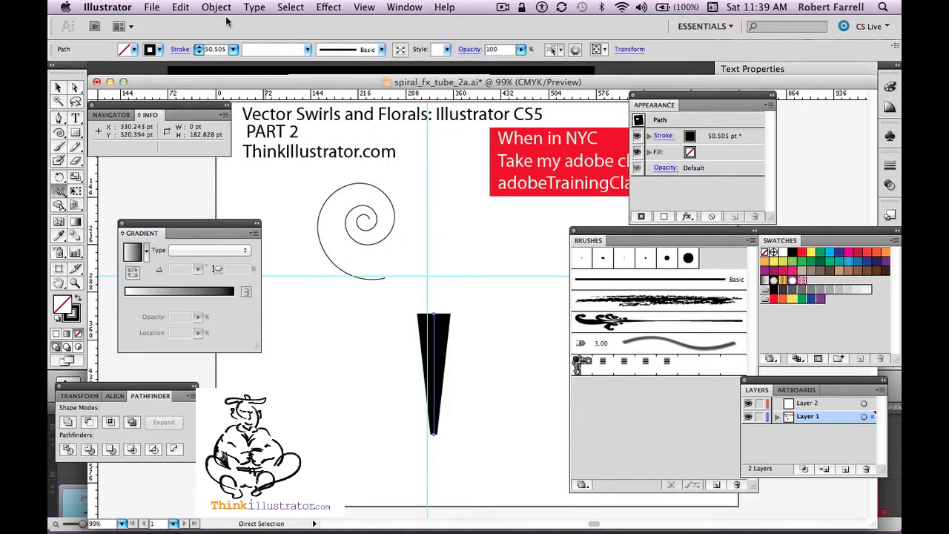
Step: Convert the tapered line into a filled shape with Outline Stroke
click(223, 7)
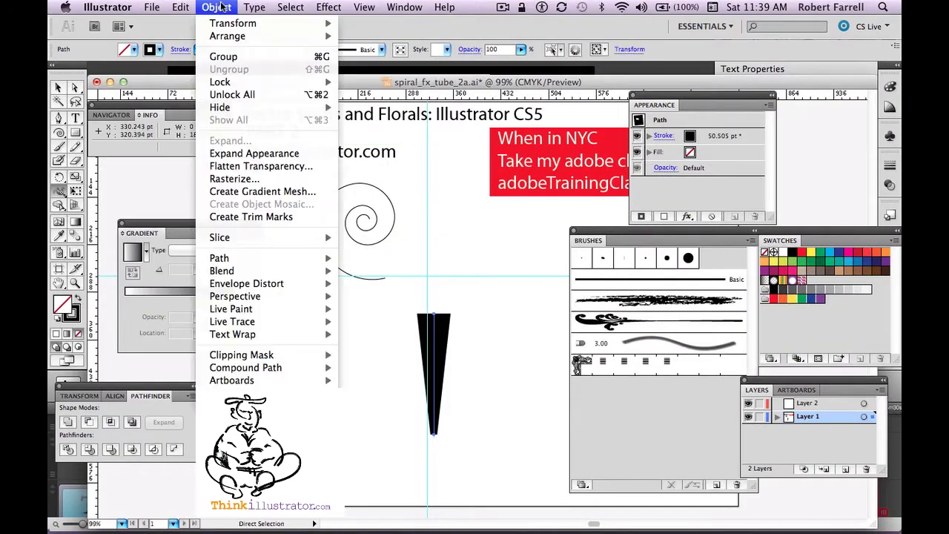
mouse_move(248, 265)
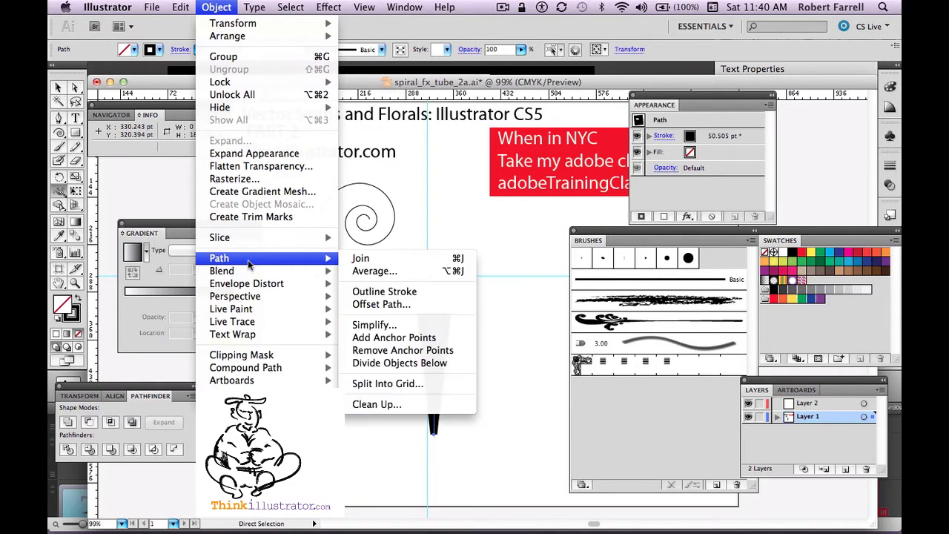
click(380, 294)
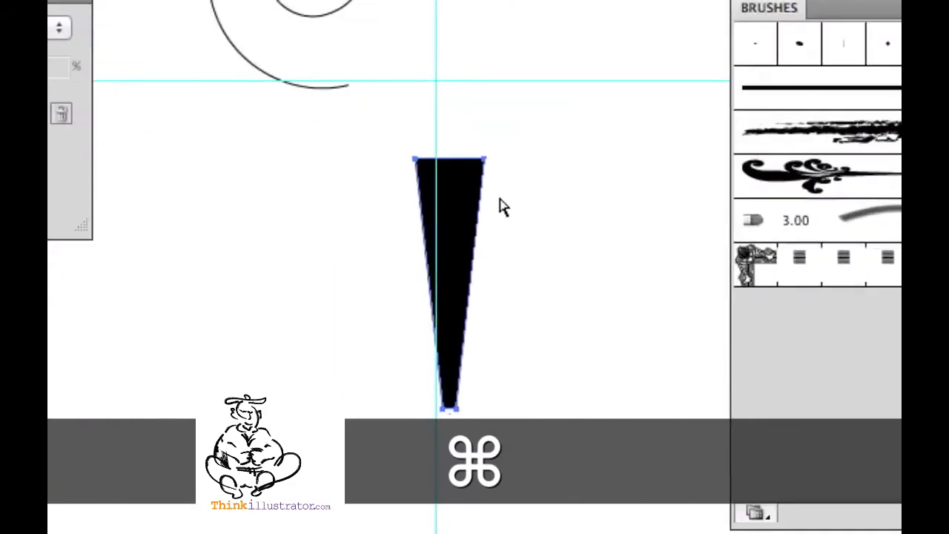
Step: Inspect the tapered shape's path in Outline view, then return to Preview and deselect the shape
key(super+y)
drag(496, 143, 340, 135)
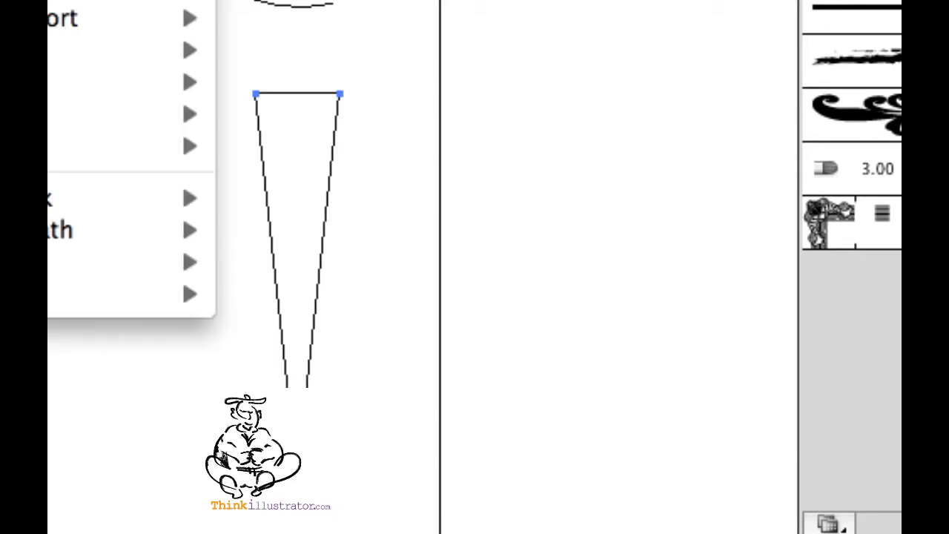
mouse_move(151, 0)
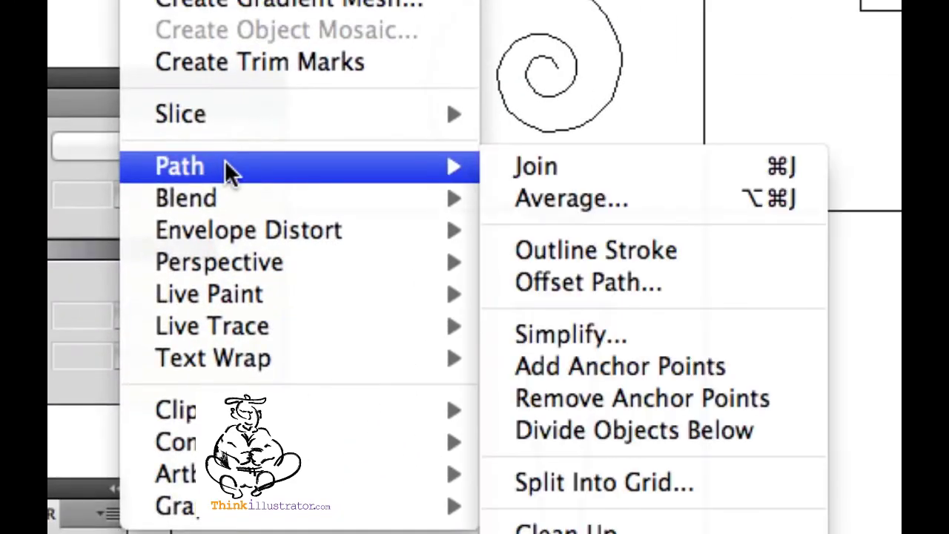
click(629, 255)
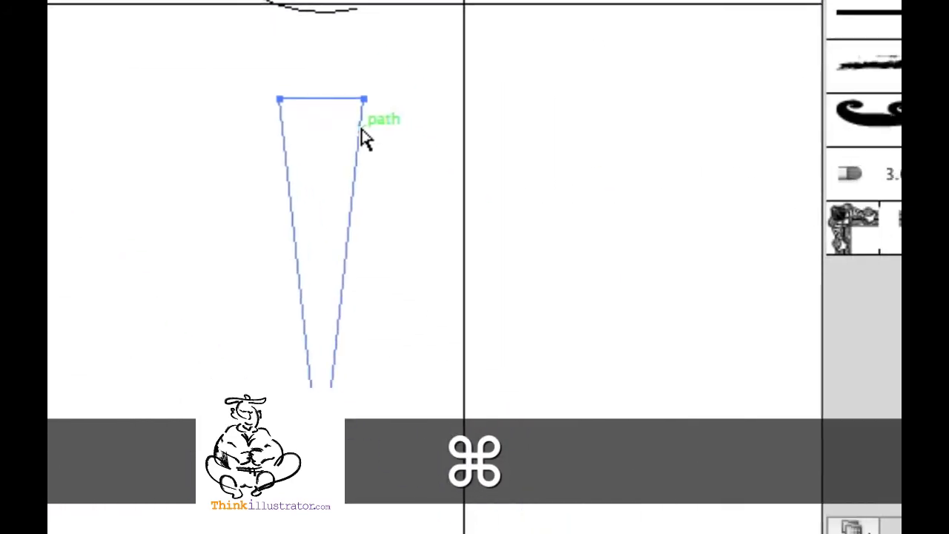
key(super+y)
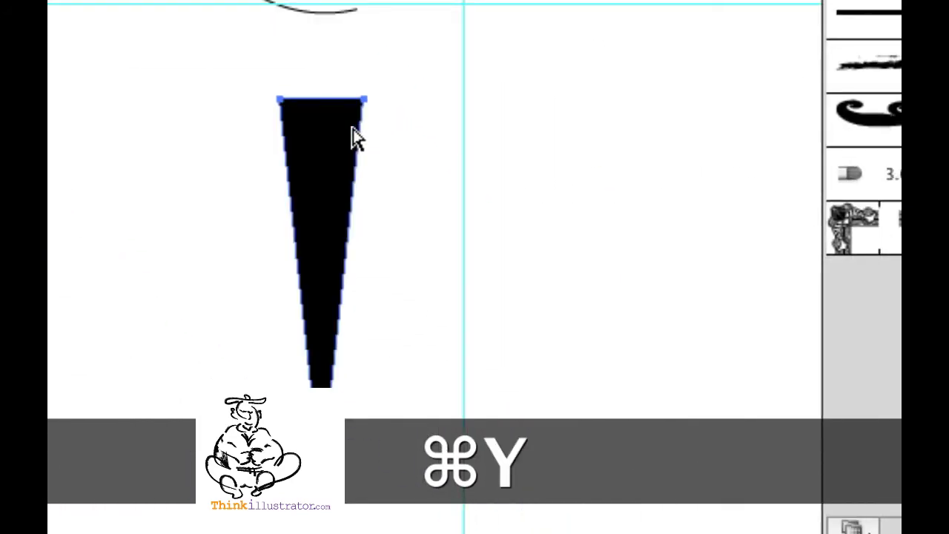
super+click(355, 141)
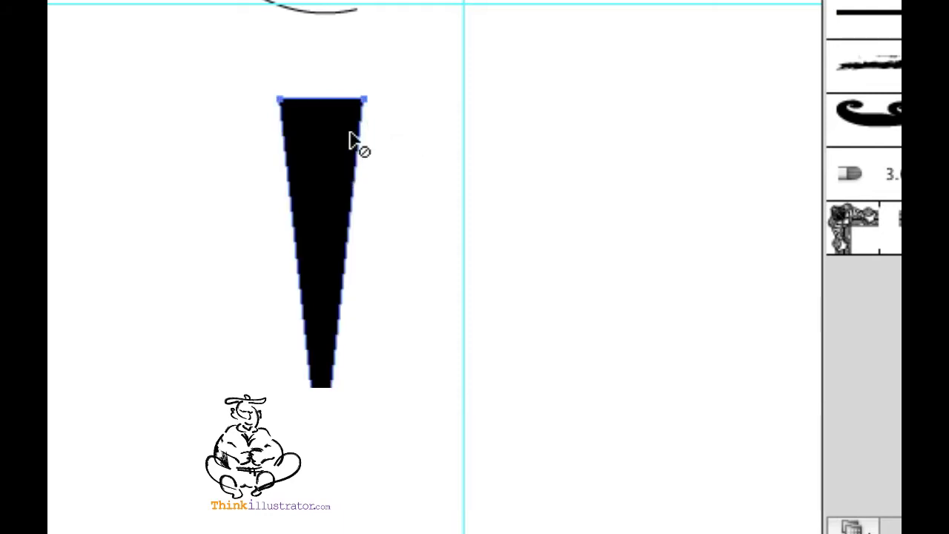
super+click(222, 170)
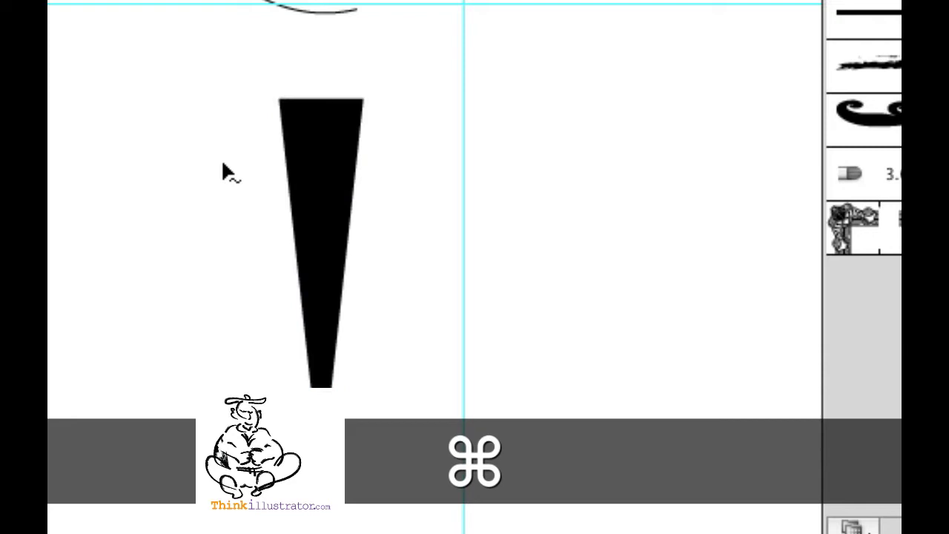
Step: Draw a horizontal line across the upper part of the tapered shape with the Pen tool, using no fill and a 1 pt black stroke
key(p)
key(shift)
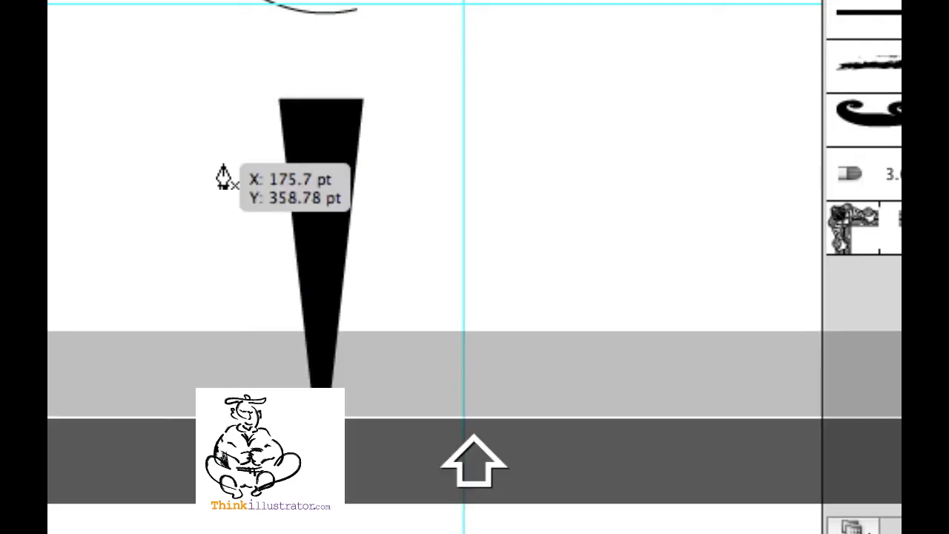
key(shift+x)
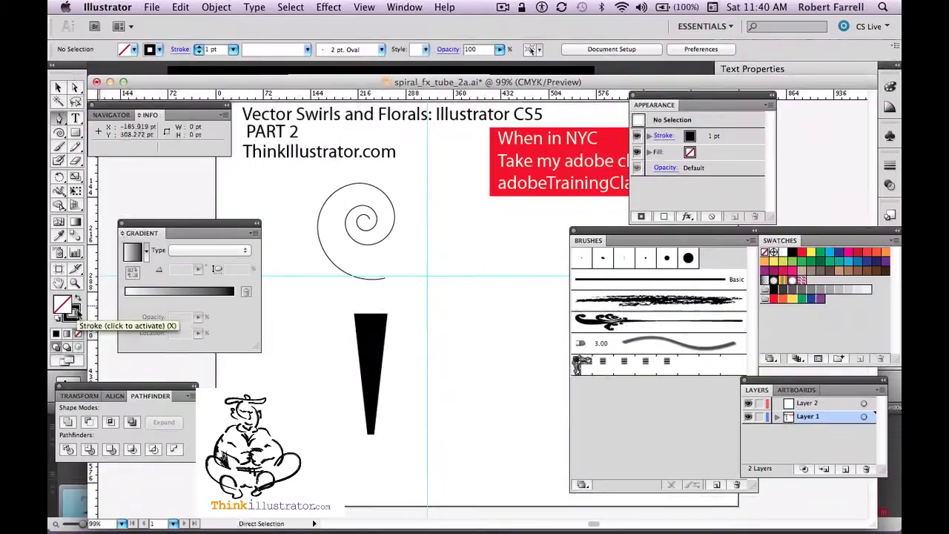
drag(323, 339, 423, 338)
shift+click(424, 338)
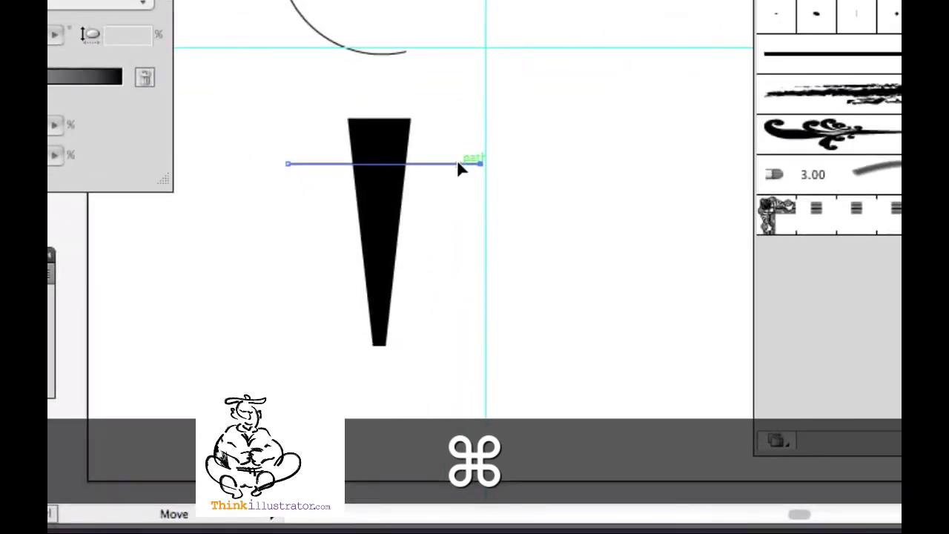
Step: Copy the horizontal line a short distance down and repeat the transformation until five evenly spaced lines cross the tapered shape
drag(457, 162, 460, 204)
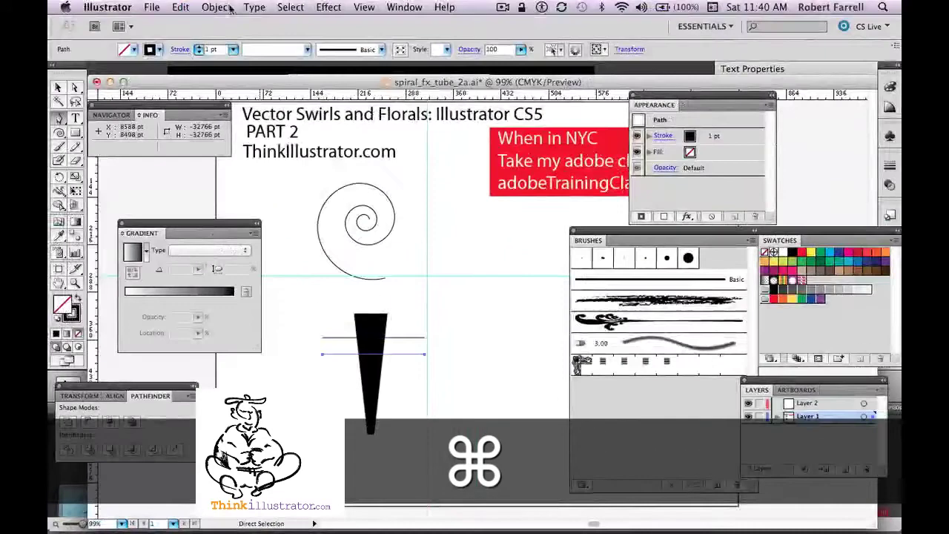
click(216, 7)
mouse_move(230, 27)
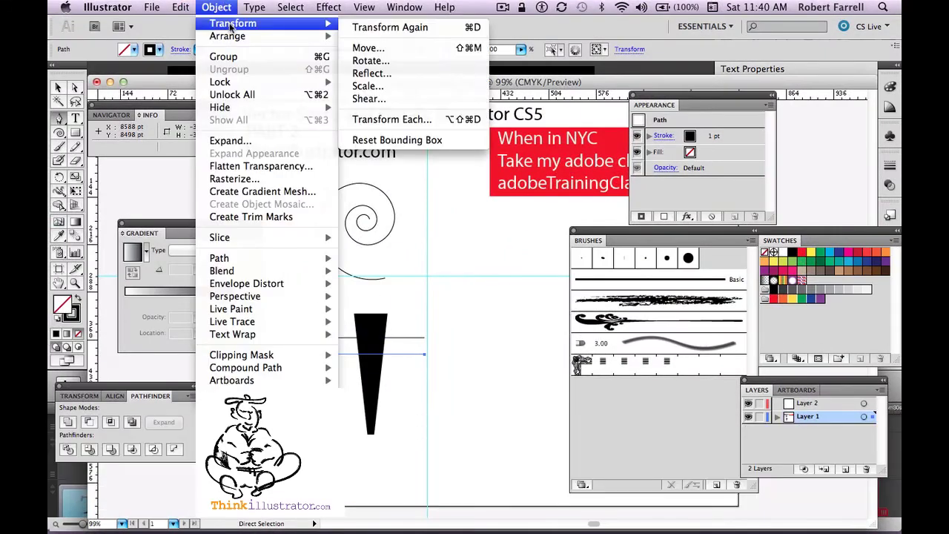
click(413, 30)
key(super+d)
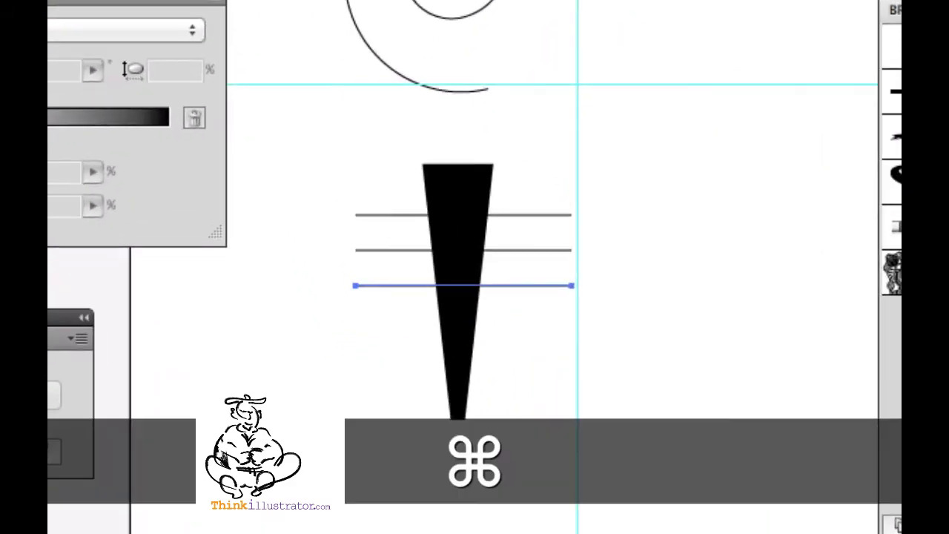
key(super+d)
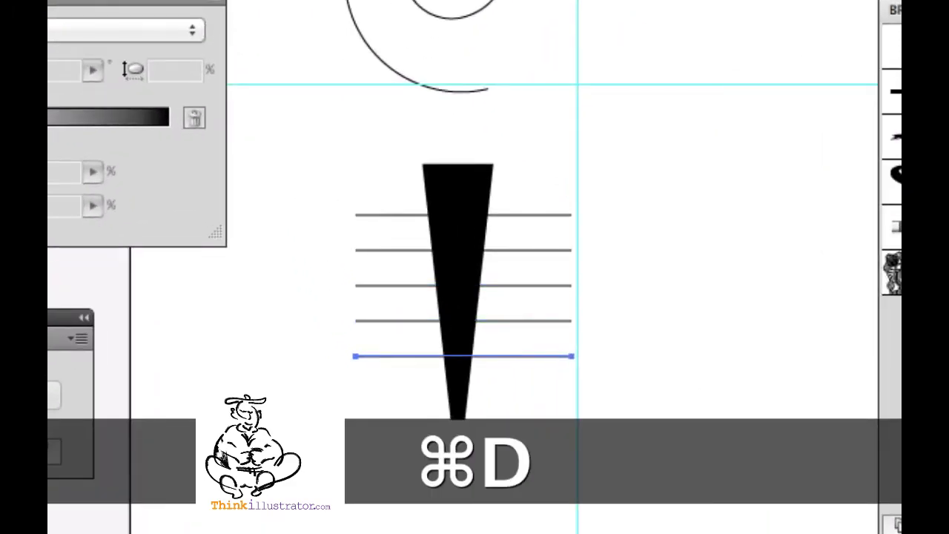
Step: Select the tapered shape with its five lines, split it into segments with Pathfinder Divide, and deselect the result
drag(324, 140, 647, 489)
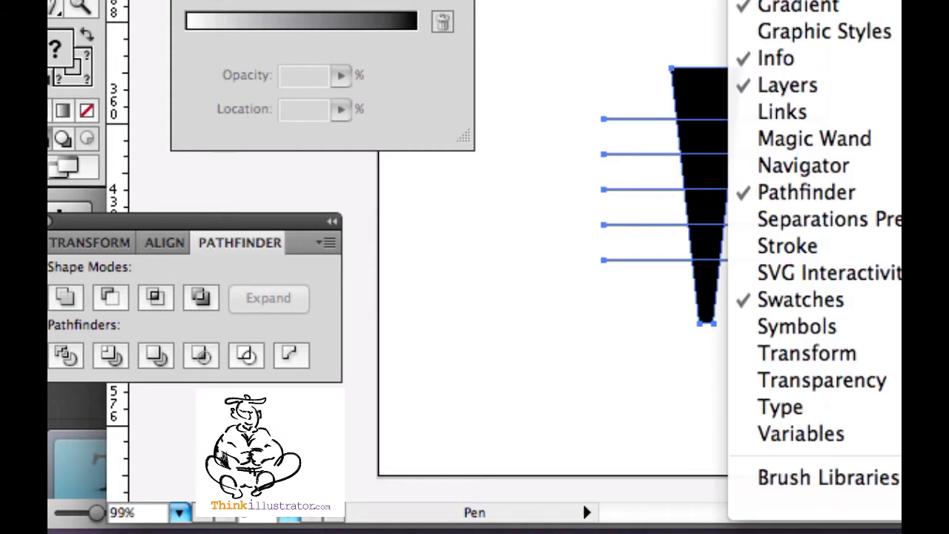
key(Escape)
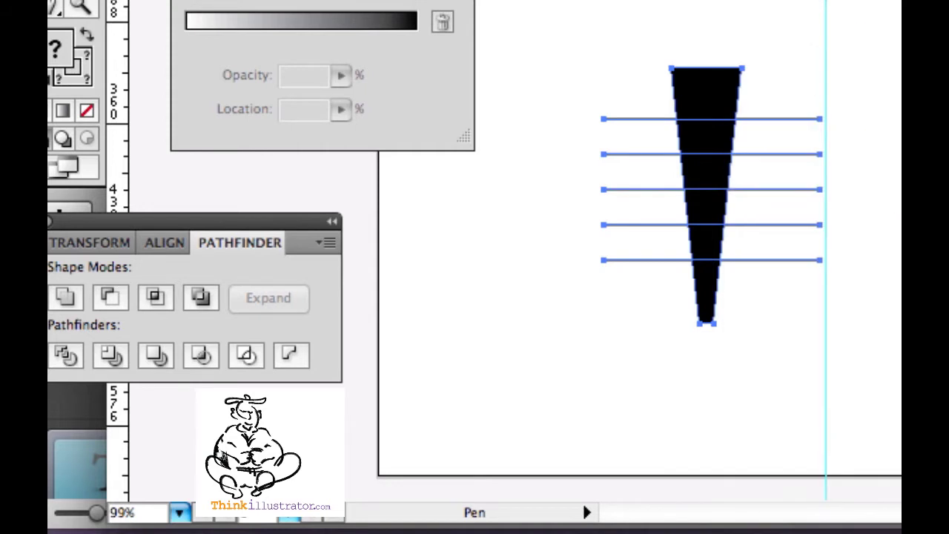
click(64, 357)
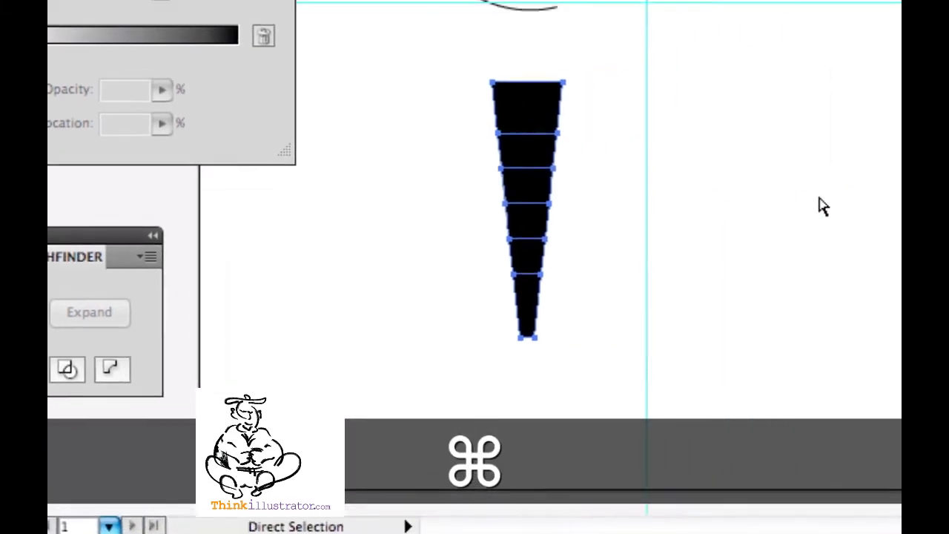
click(711, 169)
Step: Fill the first three segments of the tapered shape, from its wide end, with magenta, yellow and green
click(574, 107)
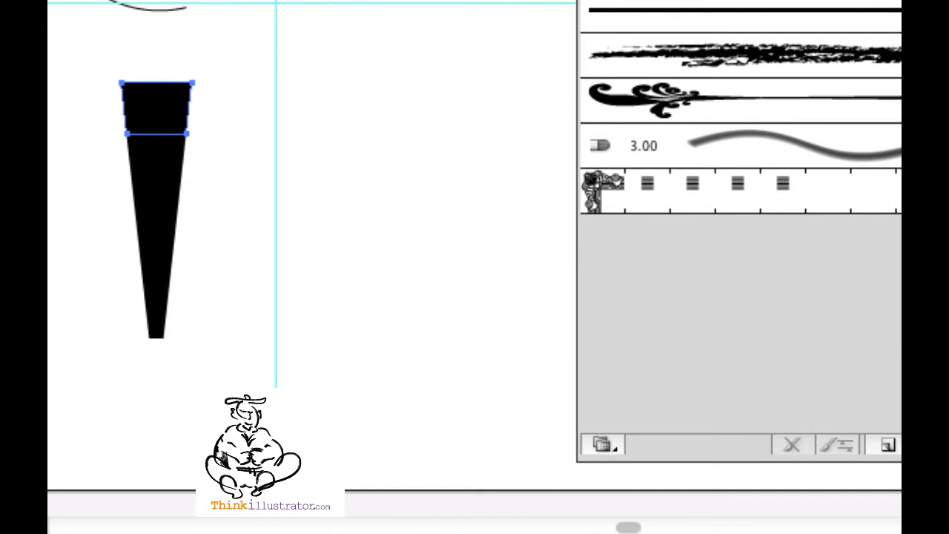
key(super)
super+click(162, 157)
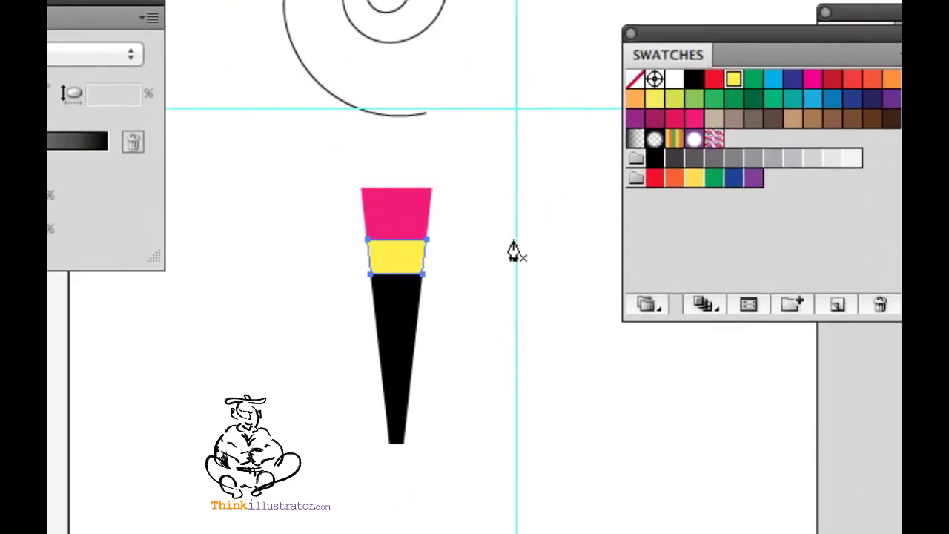
super+click(286, 240)
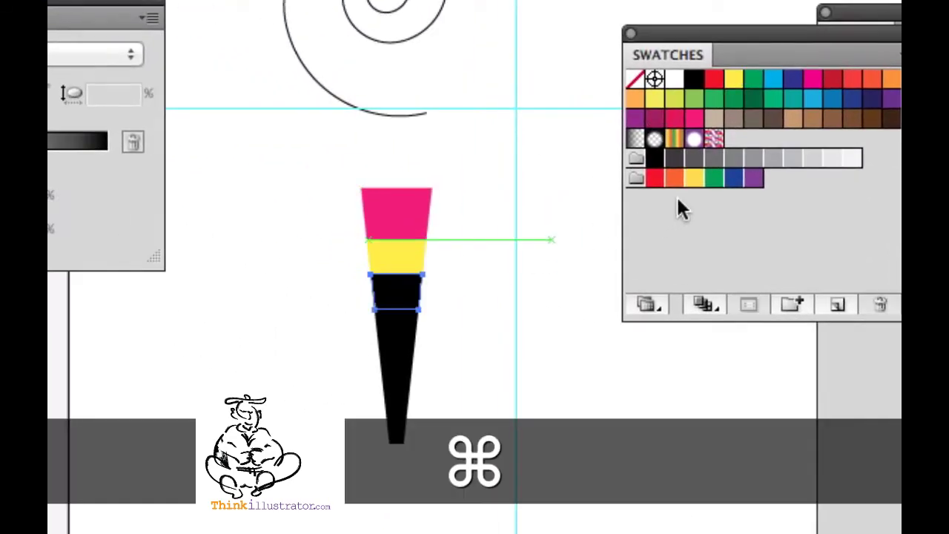
click(714, 178)
Step: Fill the three remaining segments toward the narrow end with orange, dark blue and red
super+click(400, 340)
super+click(400, 340)
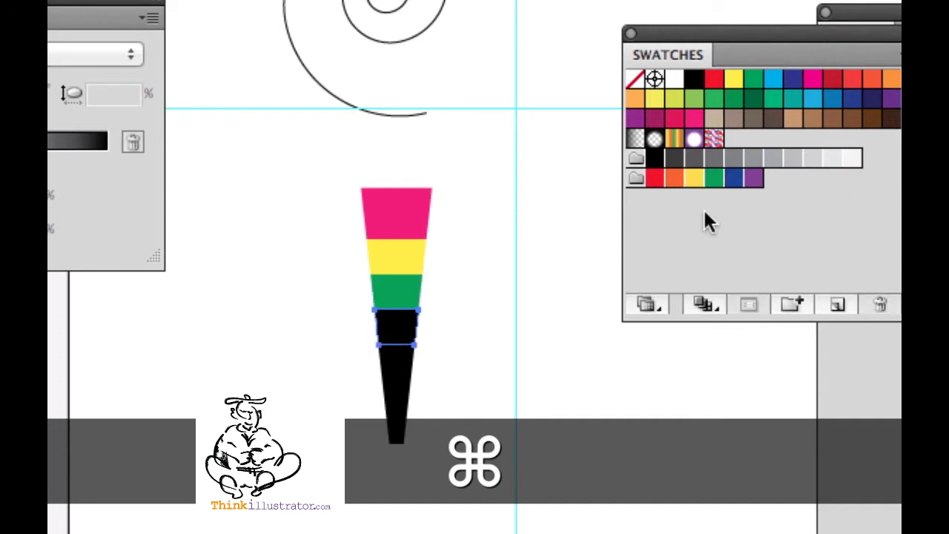
click(867, 83)
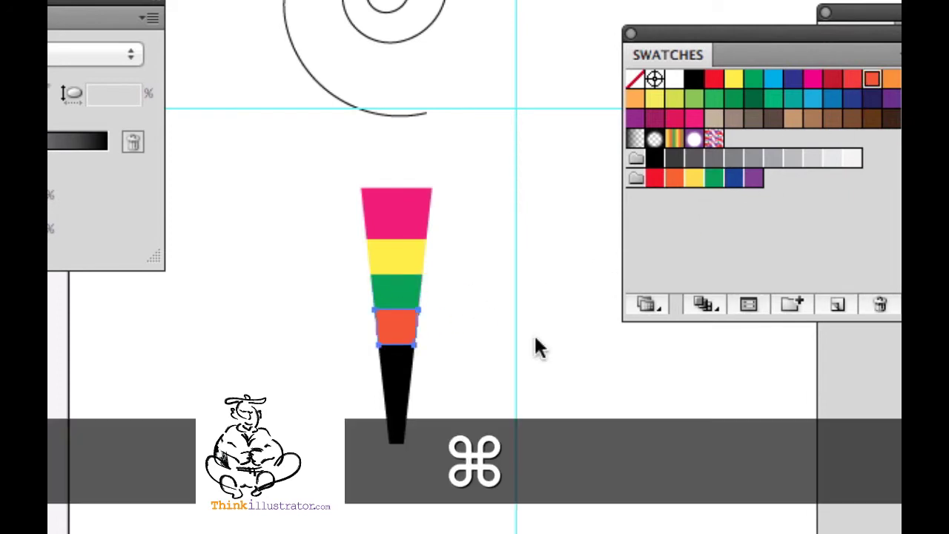
super+click(393, 364)
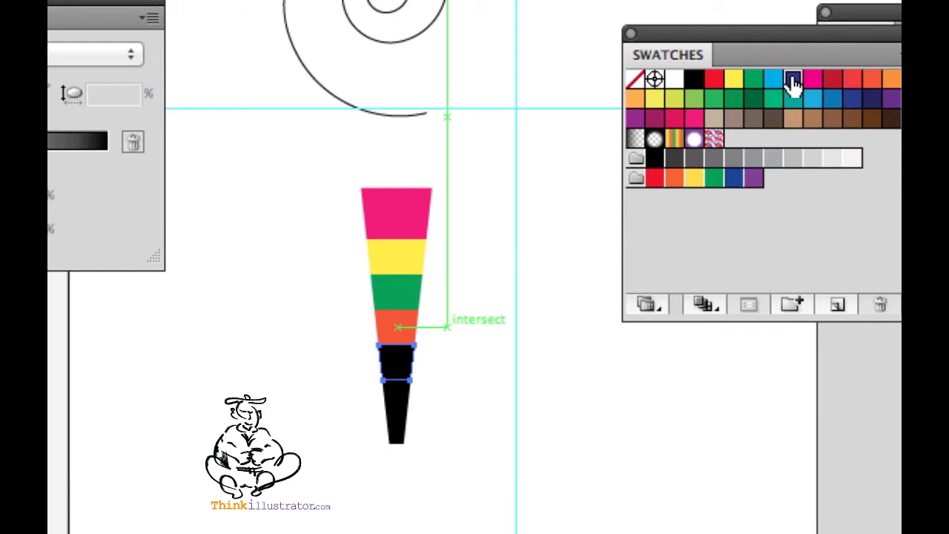
click(793, 79)
super+click(402, 413)
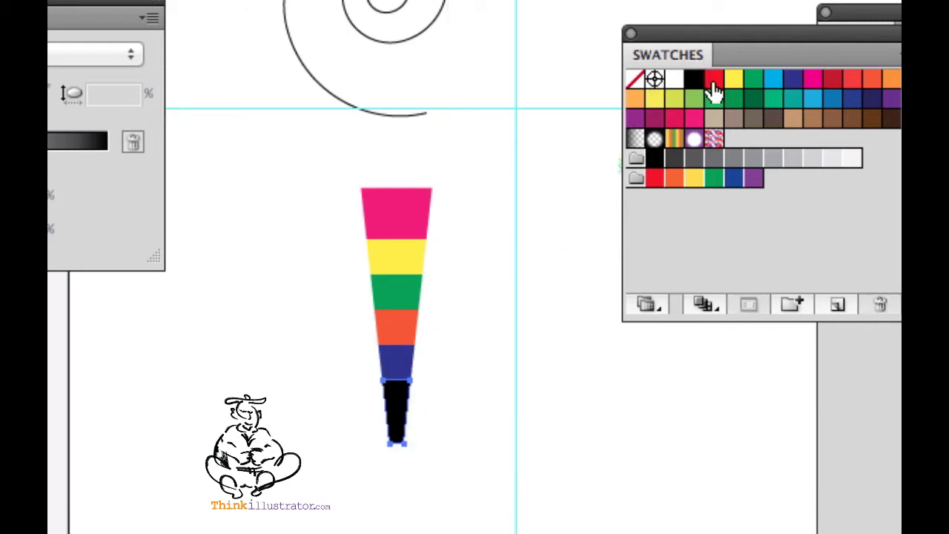
click(713, 81)
Step: Create a new Art Brush from all the coloured segments, keeping the default brush options
drag(327, 176, 475, 444)
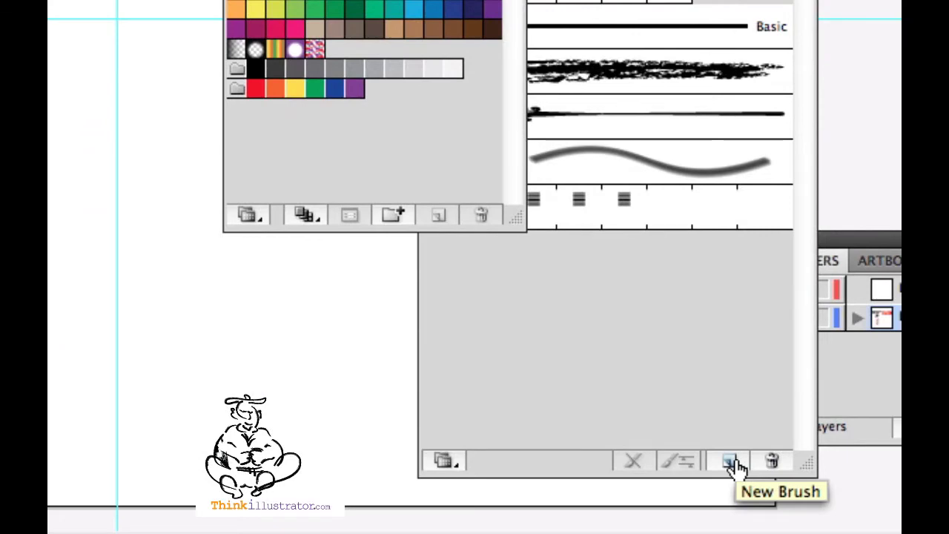
click(730, 461)
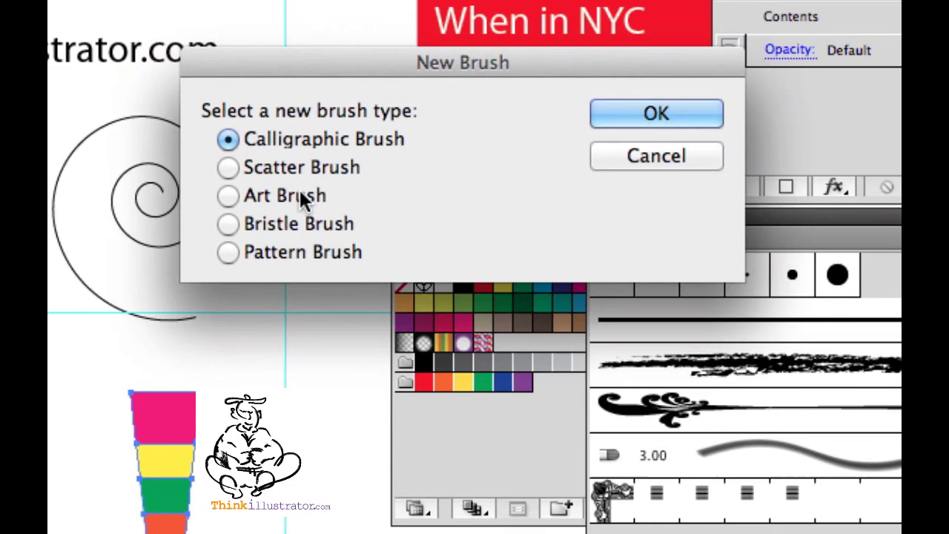
click(301, 196)
click(637, 113)
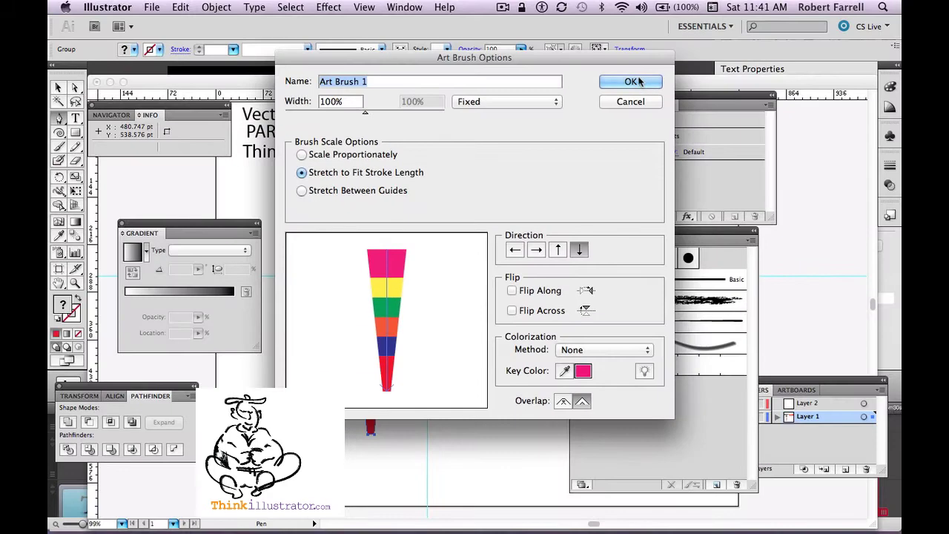
click(643, 75)
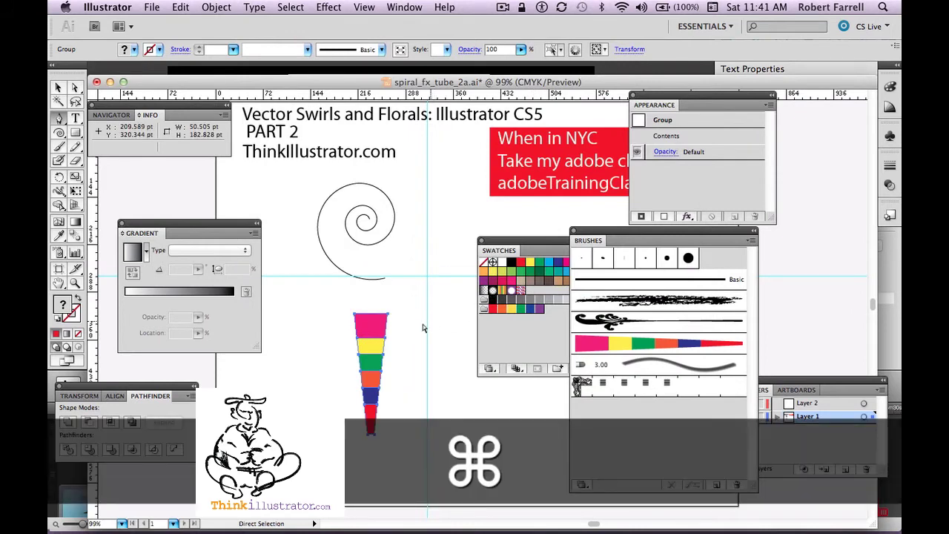
Step: Apply the new multicoloured art brush to the spiral path
super+click(419, 313)
alt+super+click(393, 241)
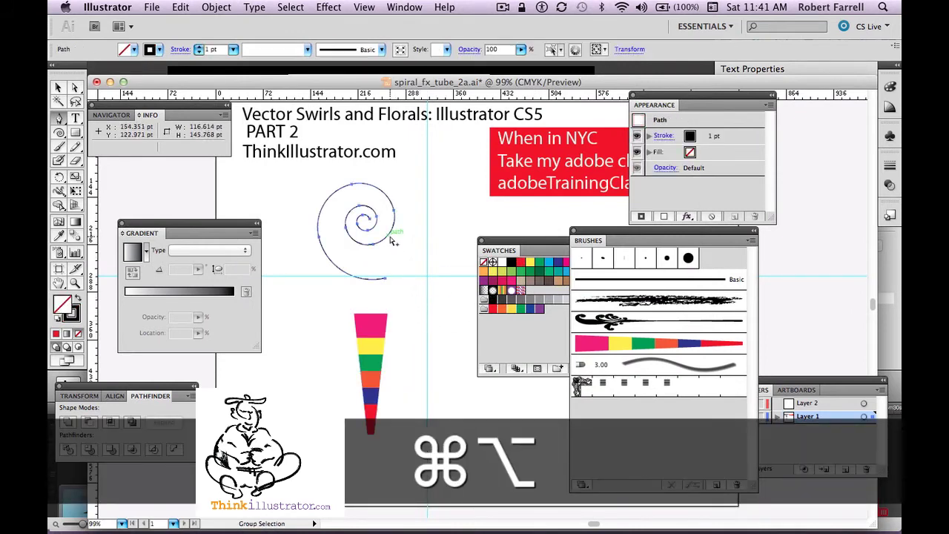
click(615, 344)
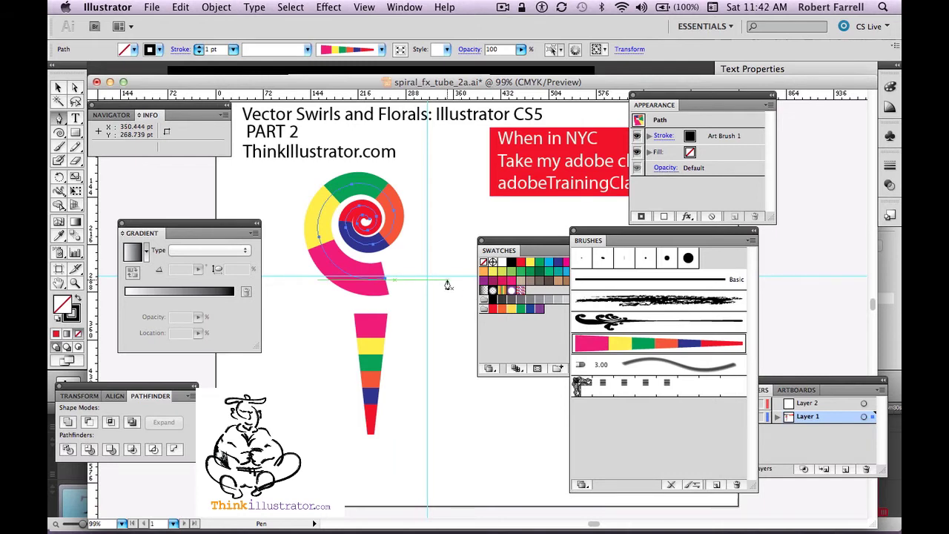
Step: Scale the multicoloured tapered shape non-uniformly to 80% horizontally, keeping its vertical scale at 100%
key(super)
drag(318, 306, 415, 454)
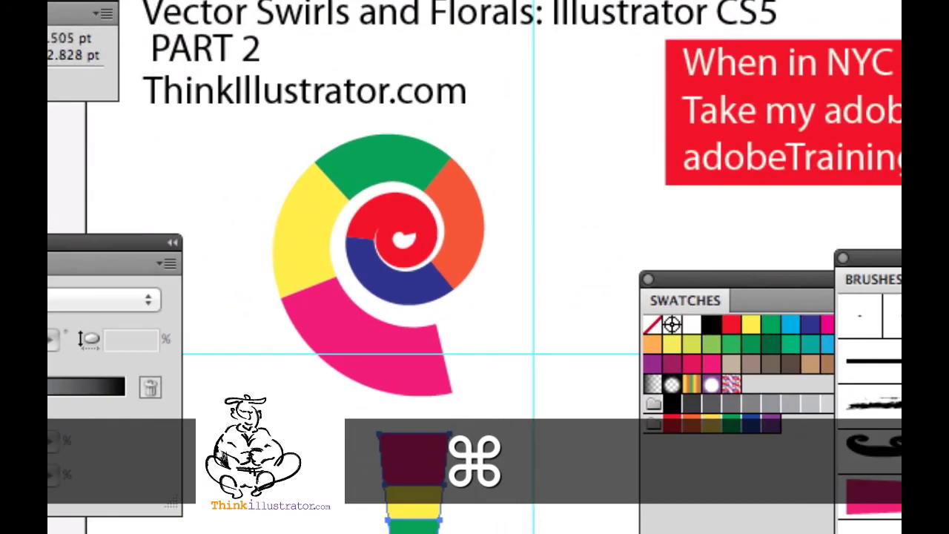
key(s)
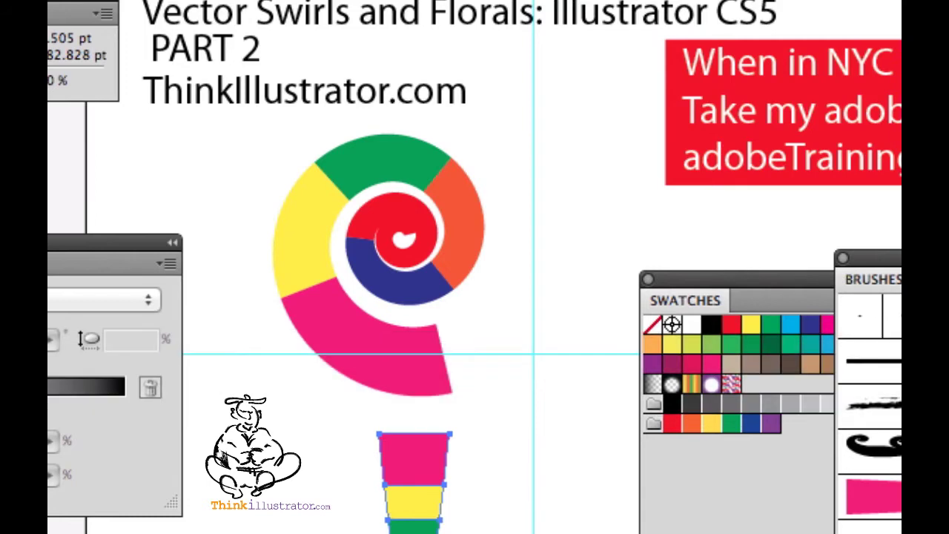
key(alt)
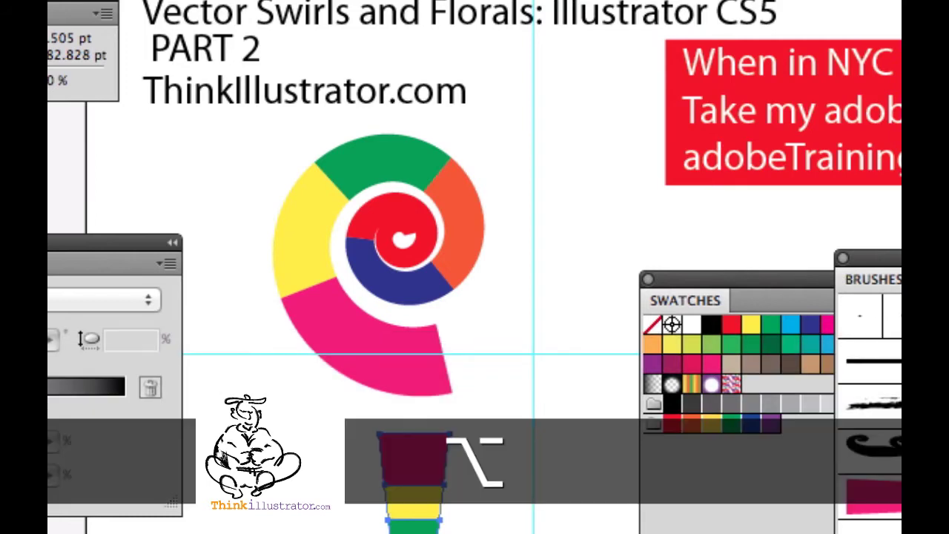
key(Return)
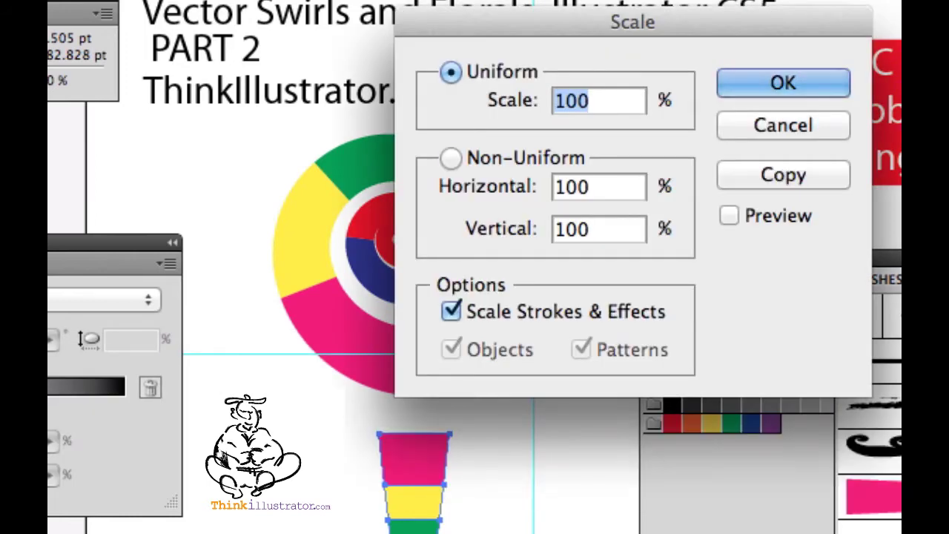
key(Tab)
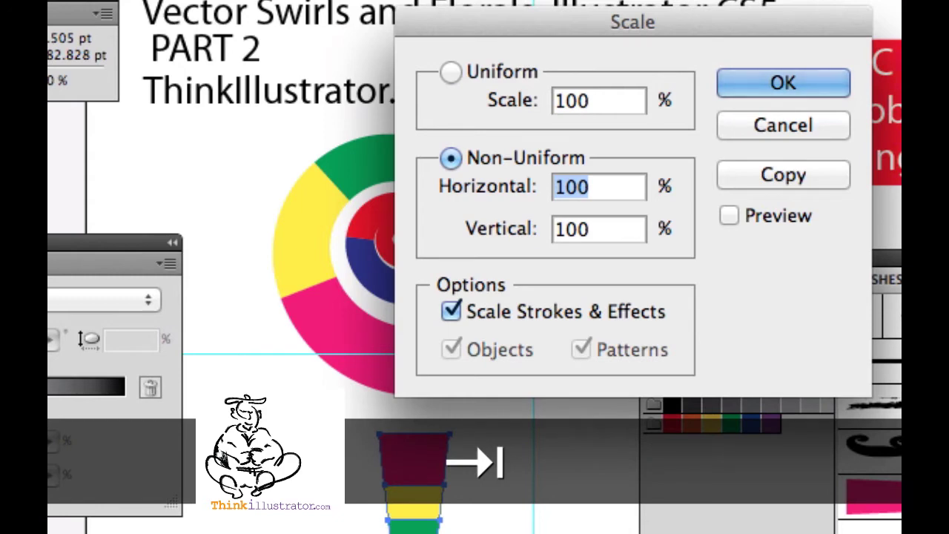
text(80)
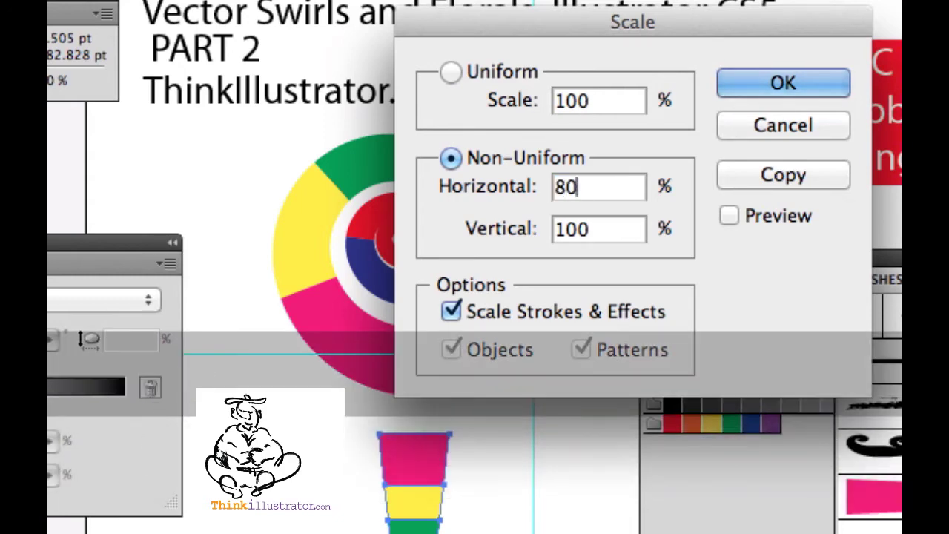
key(Return)
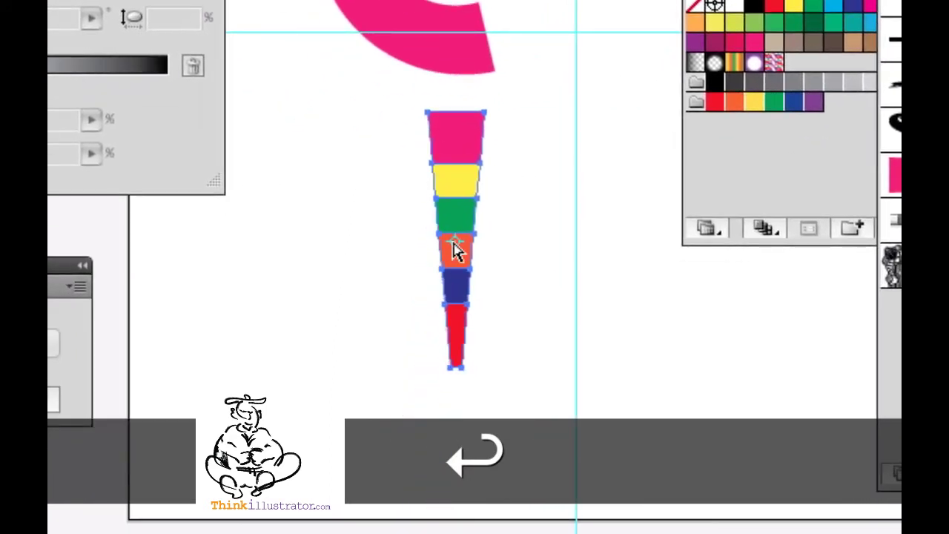
Step: Repeat the horizontal scaling three more times to make the tapered shape much narrower
key(super+d)
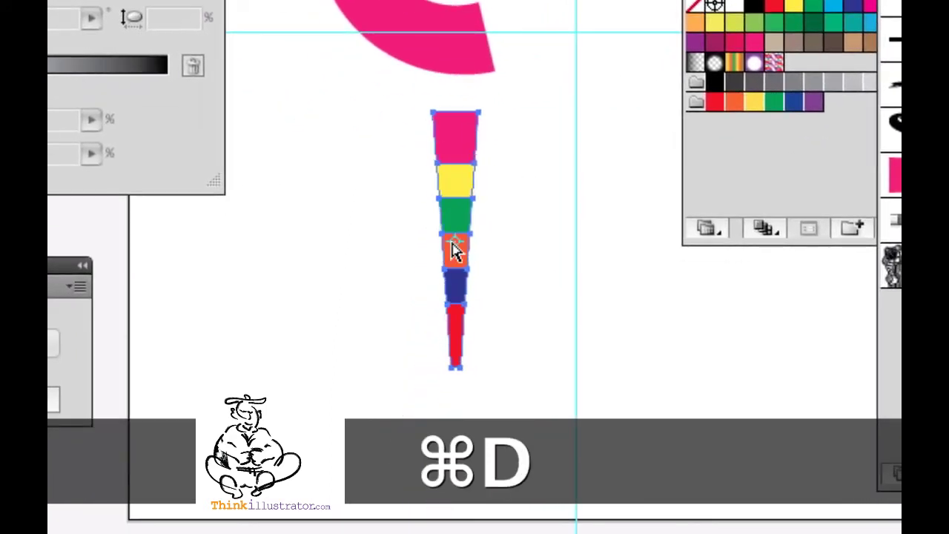
key(super+d)
key(super+d)
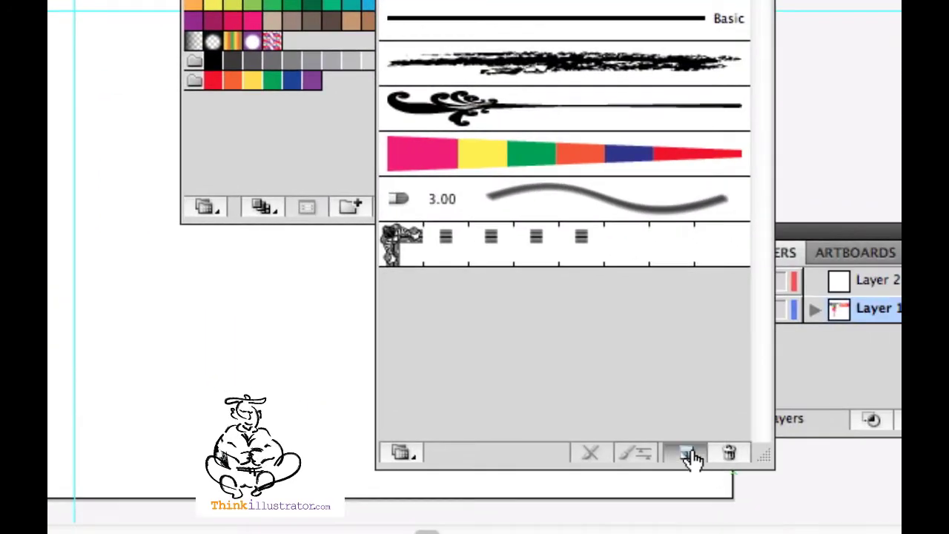
Step: Create a new Art Brush named "thin" from the narrowed tapered shape, keeping the default brush options
click(690, 456)
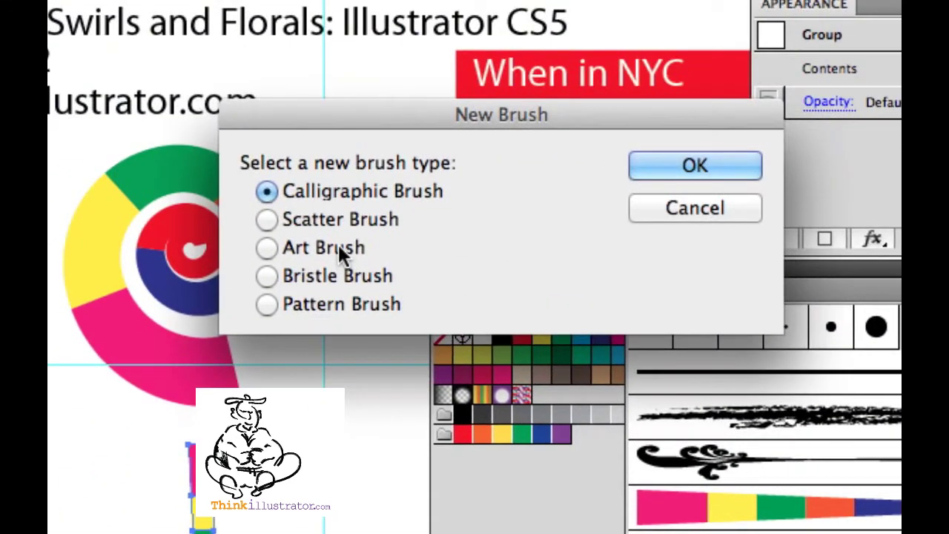
click(338, 247)
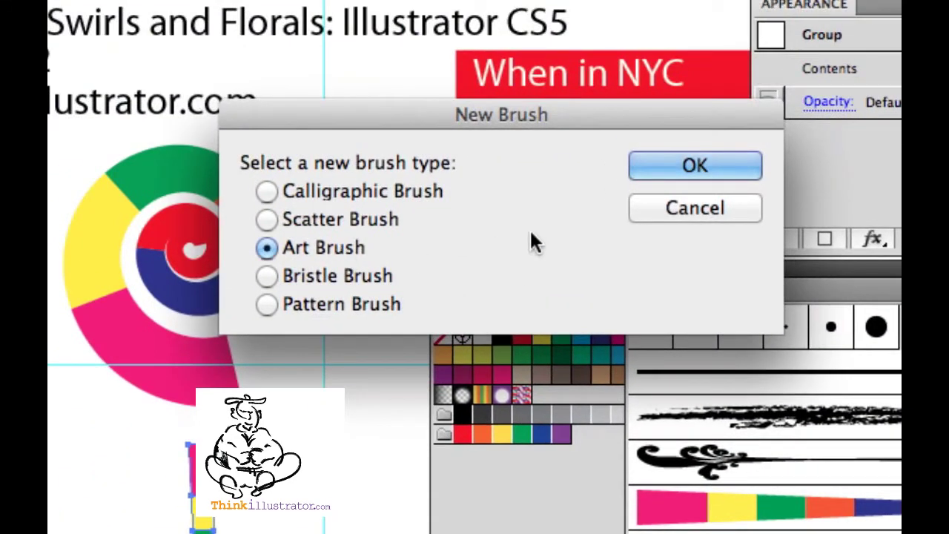
click(651, 167)
text(thin)
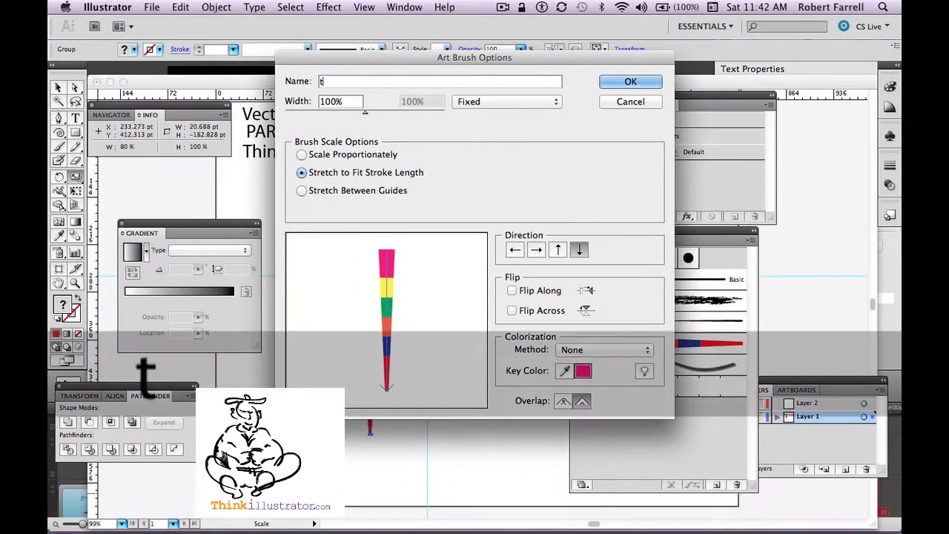
key(Return)
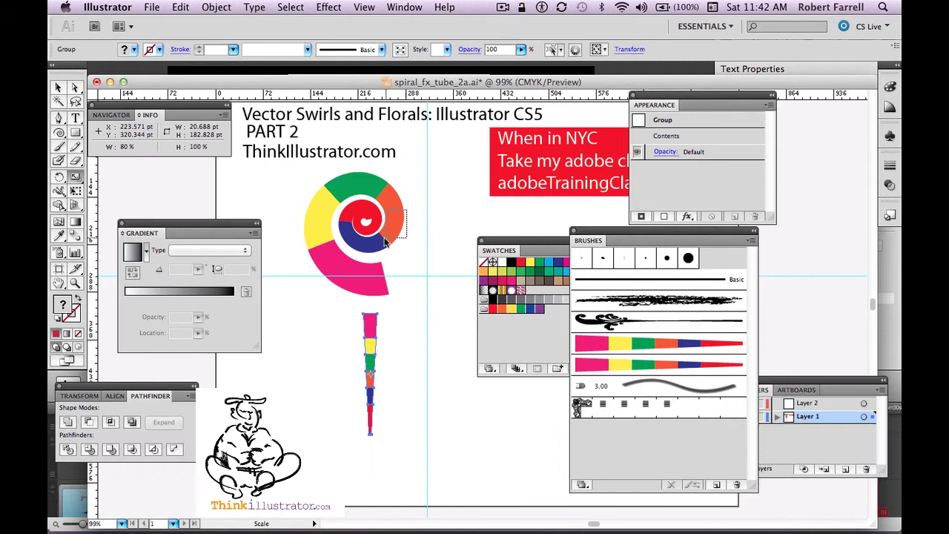
Step: Apply the "thin" art brush to the spiral path and deselect it
super+click(402, 221)
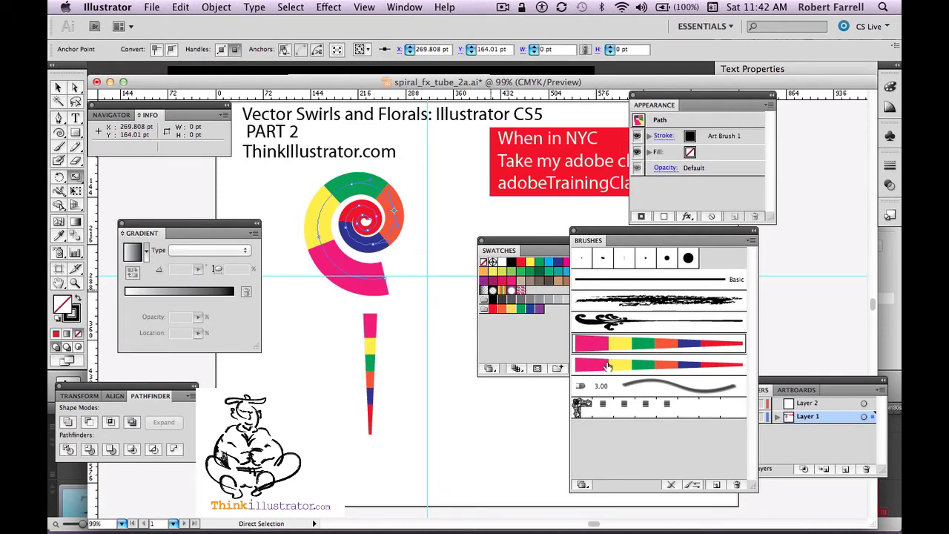
click(607, 366)
super+click(414, 266)
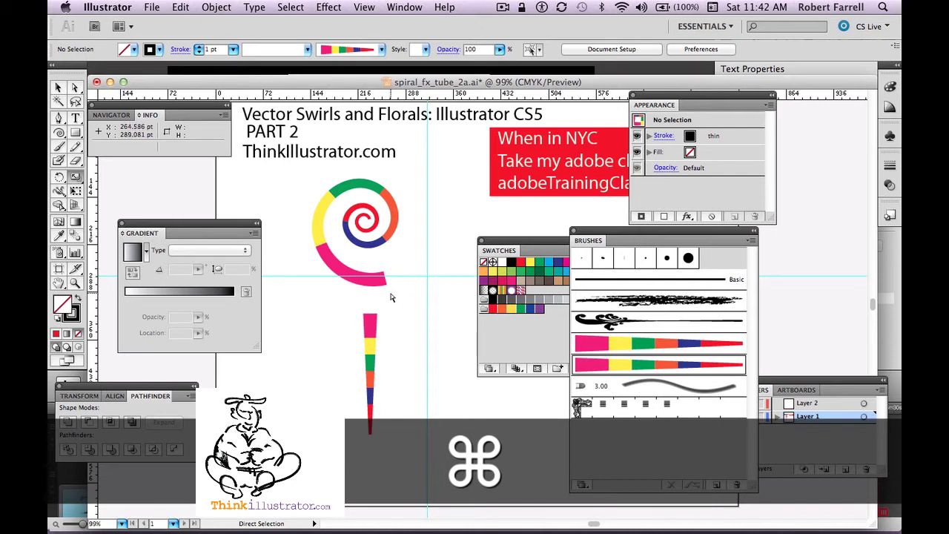
Step: Place an upside-down copy of the narrow tapered shape just to the right of the original
drag(346, 315, 401, 453)
drag(375, 350, 405, 350)
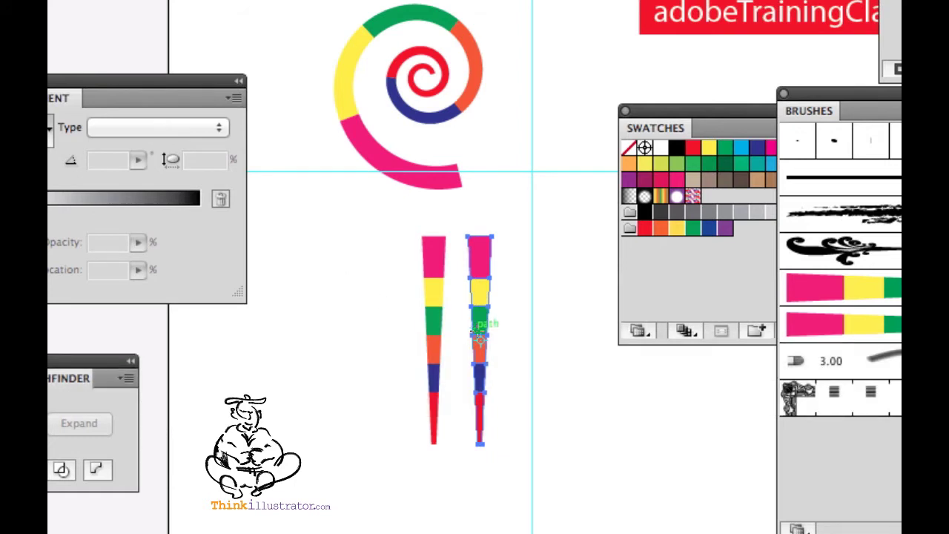
drag(481, 258, 501, 424)
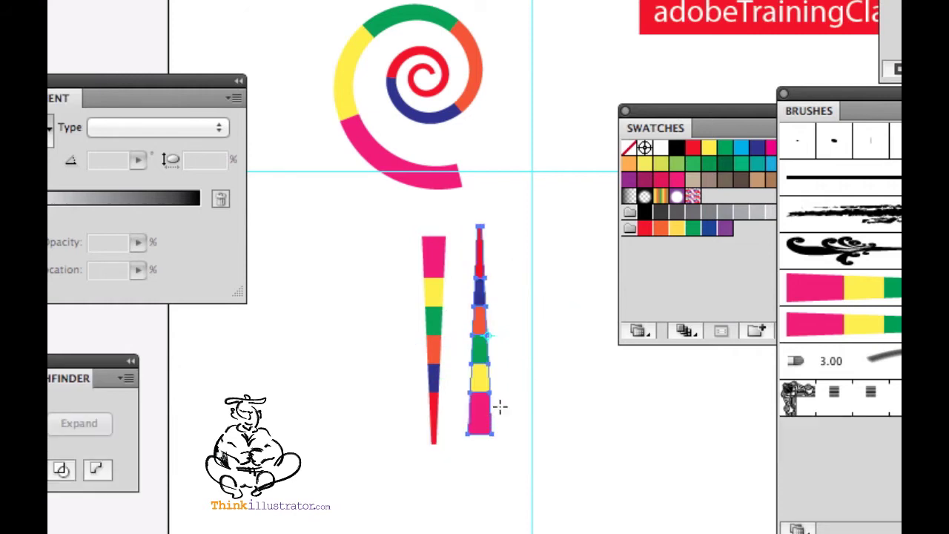
key(super)
drag(480, 423, 480, 427)
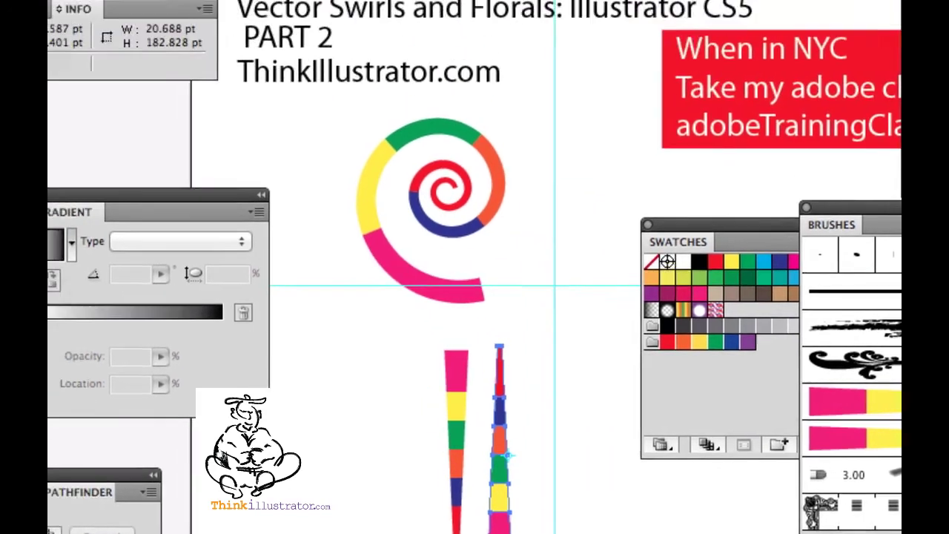
Step: Invert the colours of the upside-down tapered copy and deselect it
click(168, 12)
mouse_move(263, 410)
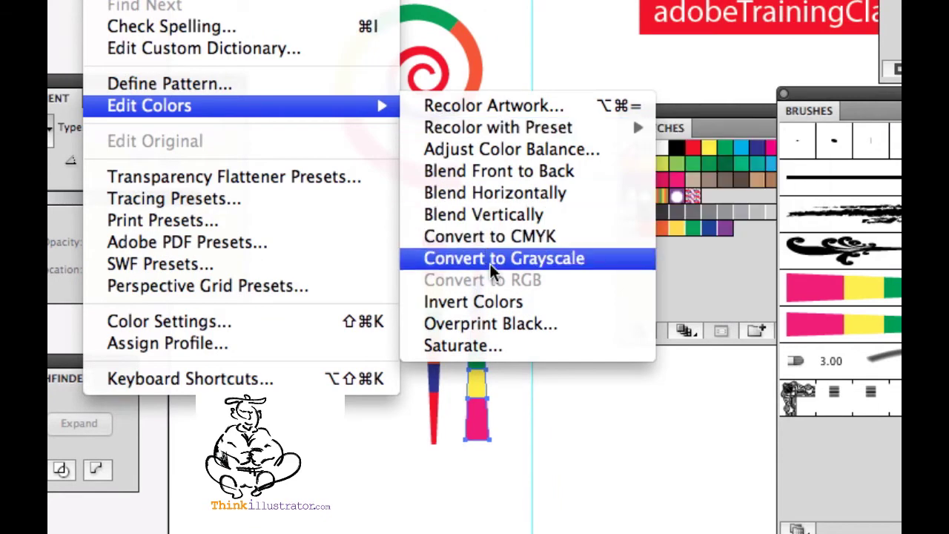
click(501, 301)
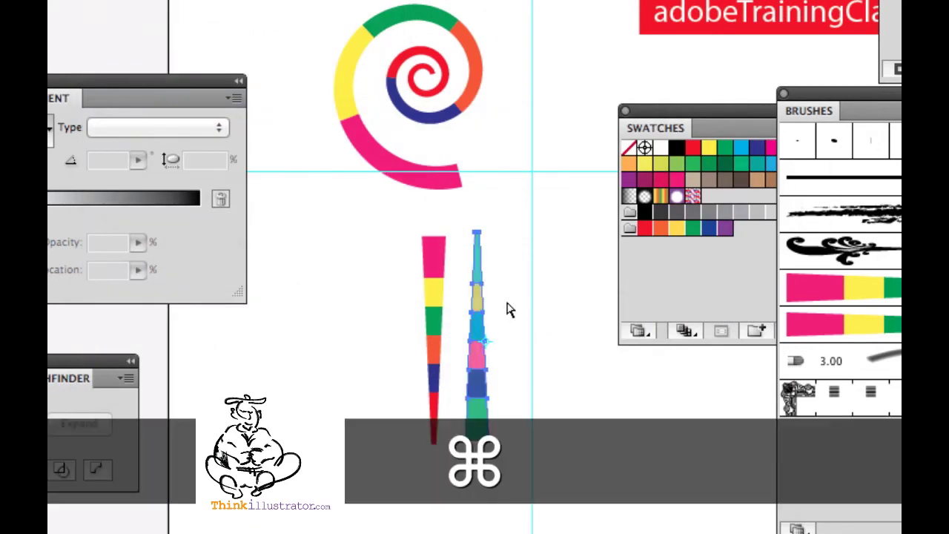
super+click(509, 309)
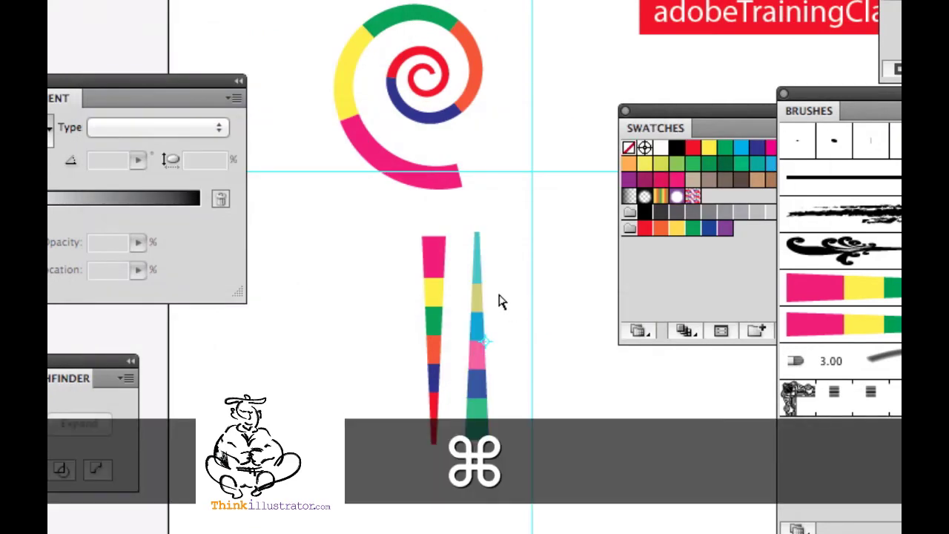
Step: Create a new Art Brush with default options from both tapered shapes together and apply it to the spiral
drag(400, 217, 545, 477)
super+click(489, 312)
drag(398, 216, 542, 479)
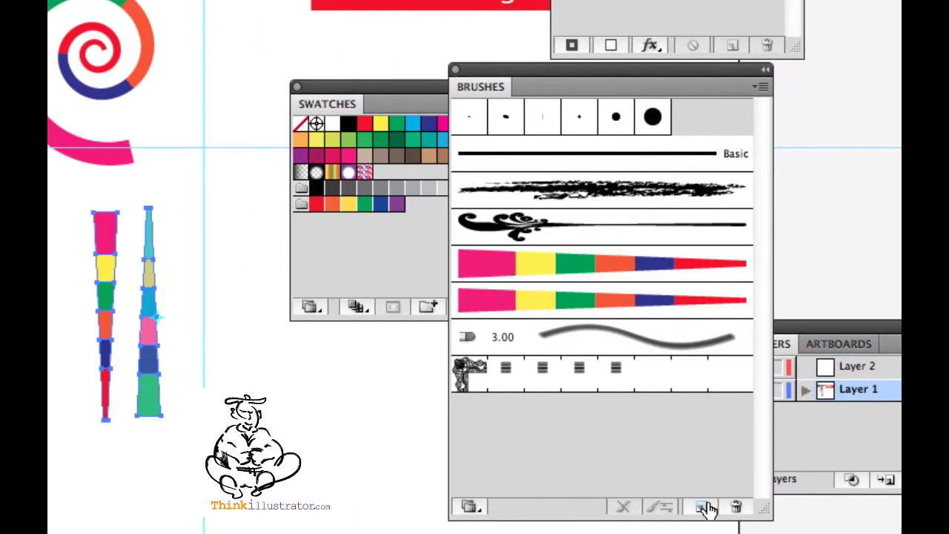
click(704, 508)
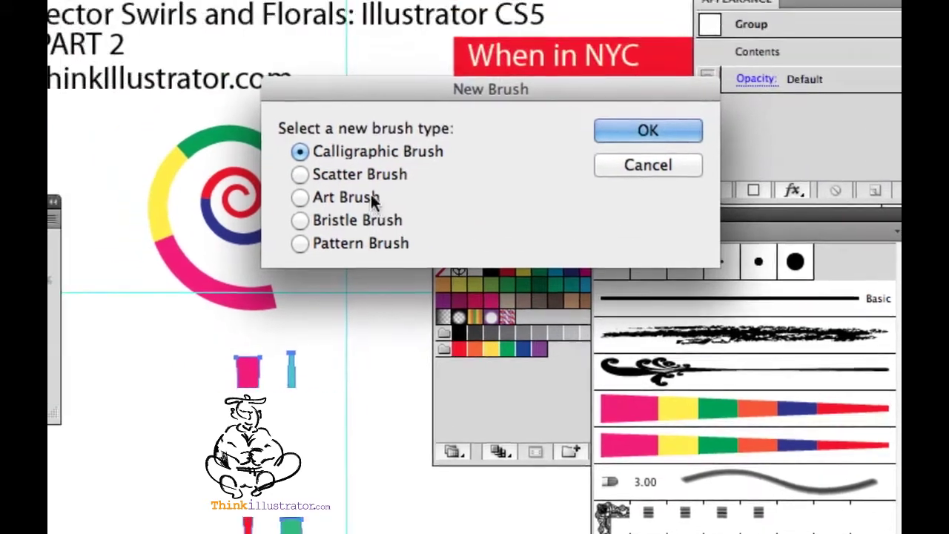
click(236, 53)
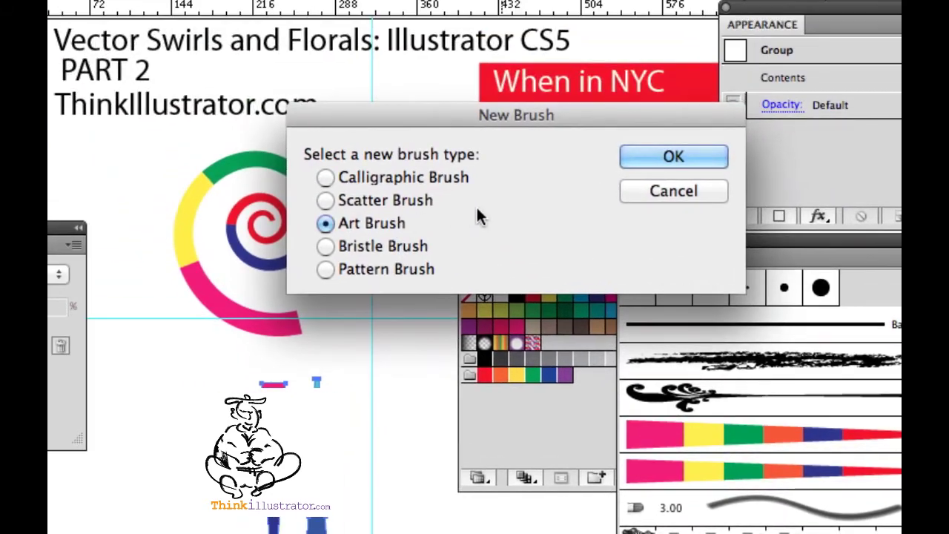
click(655, 158)
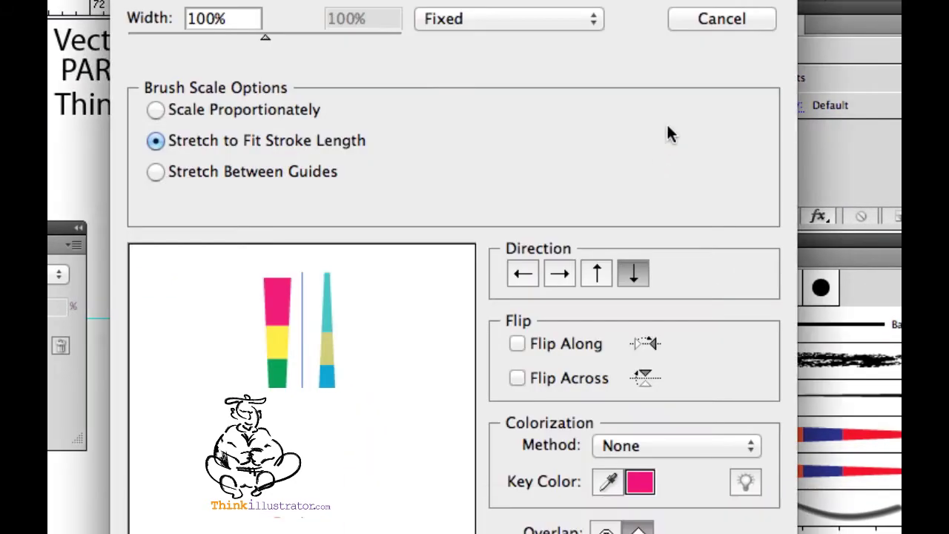
click(722, 1)
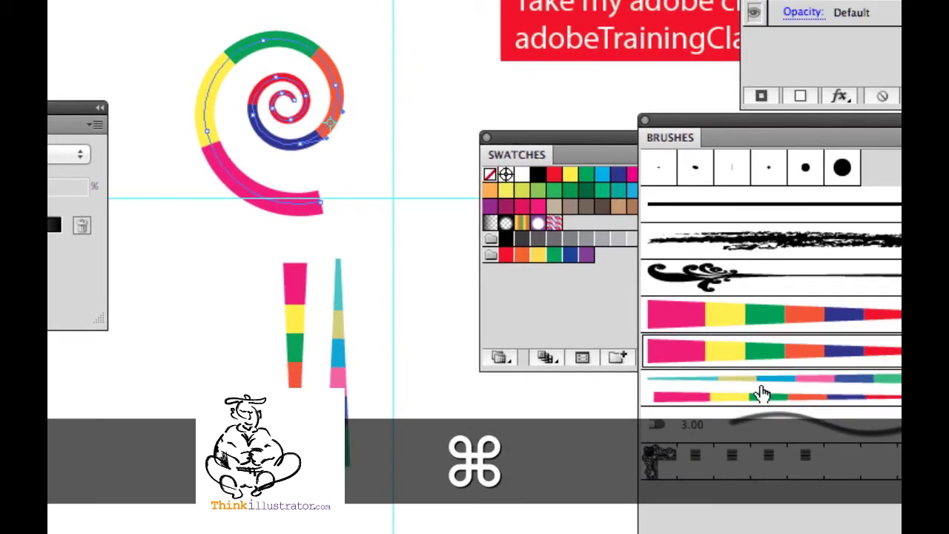
click(763, 387)
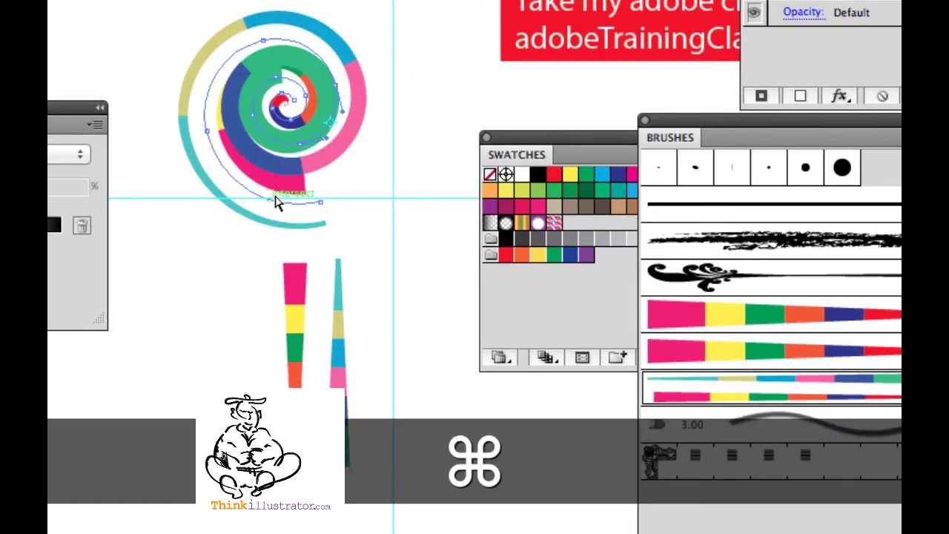
super+click(396, 214)
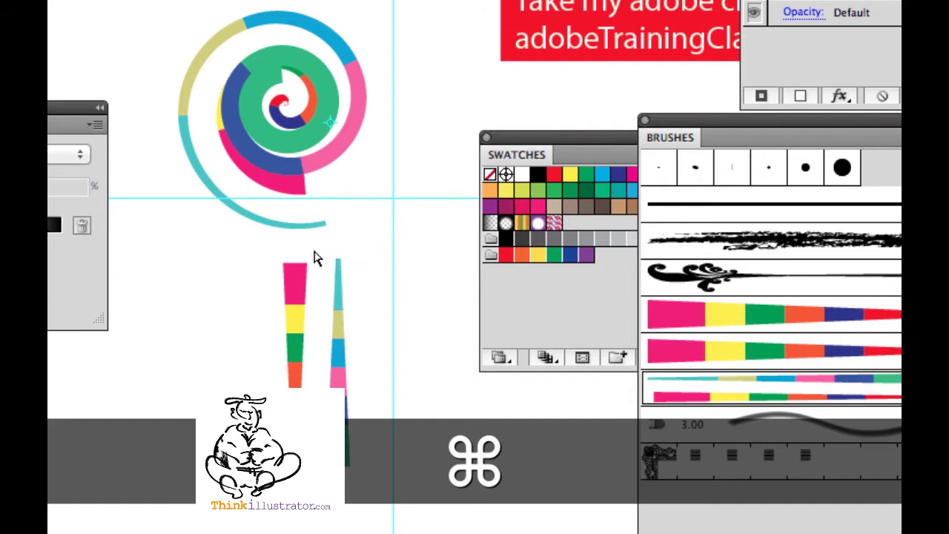
Step: Nudge the inverted tapered shape three steps to the right to widen the gap between the two shapes
drag(348, 300, 380, 485)
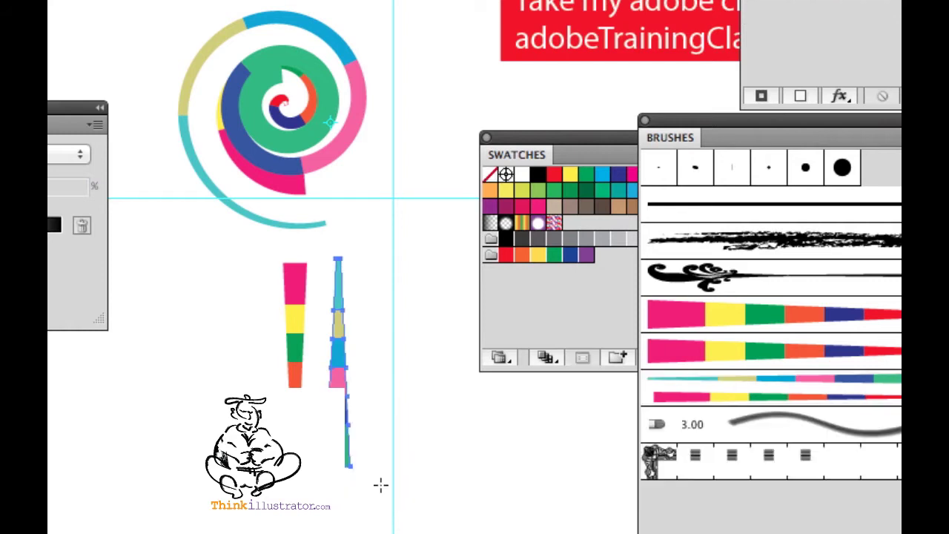
key(Right)
key(Right)
key(Right)
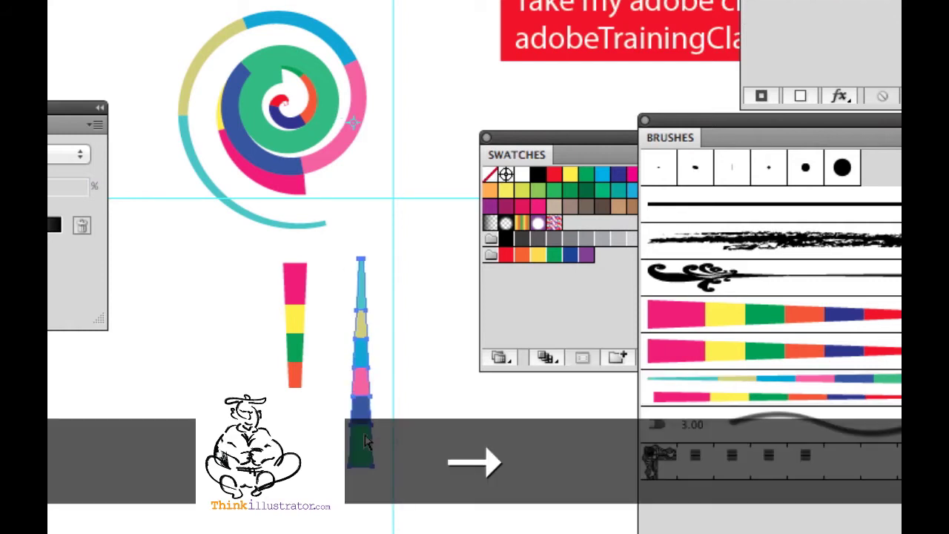
Step: Create another Art Brush from the two more widely spaced tapered shapes, keeping the default brush options
mouse_move(259, 261)
mouse_down()
mouse_move(333, 307)
mouse_move(435, 515)
mouse_move(624, 528)
mouse_up()
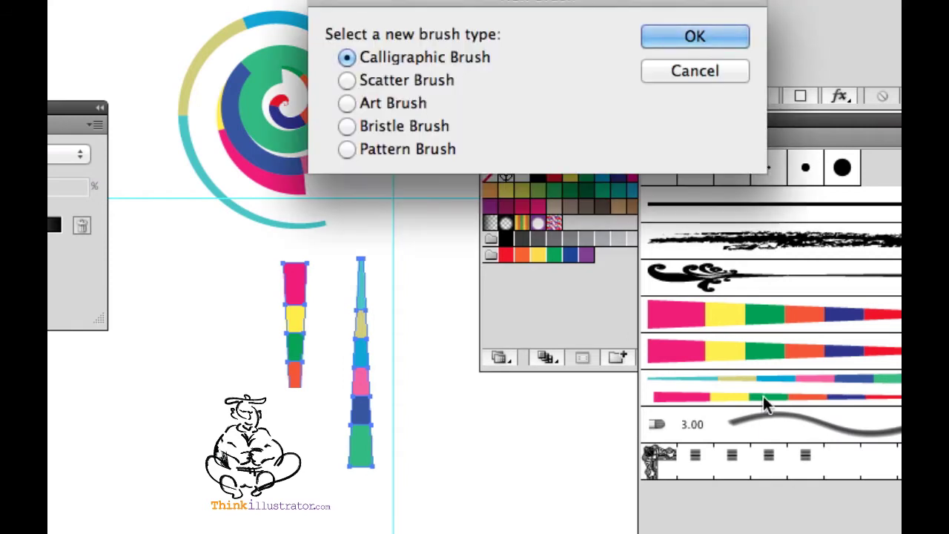
click(414, 102)
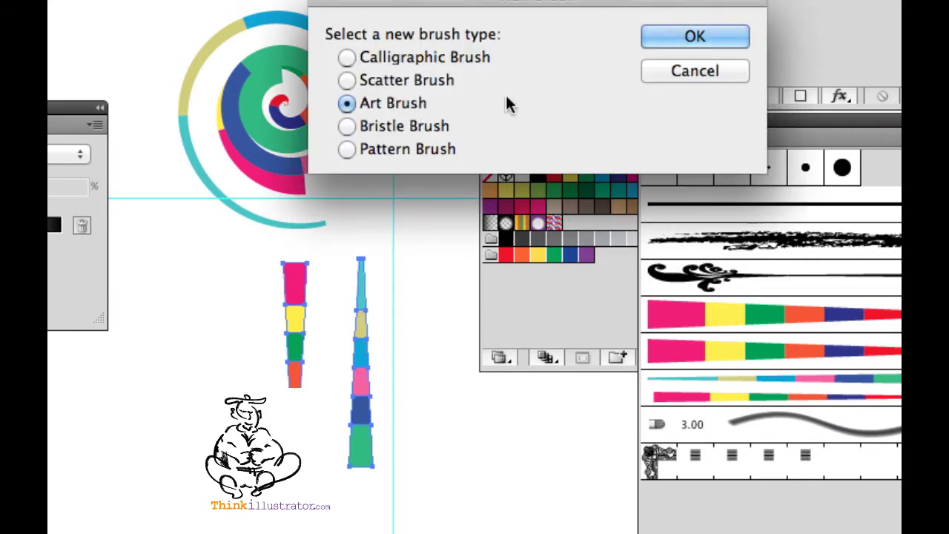
click(656, 38)
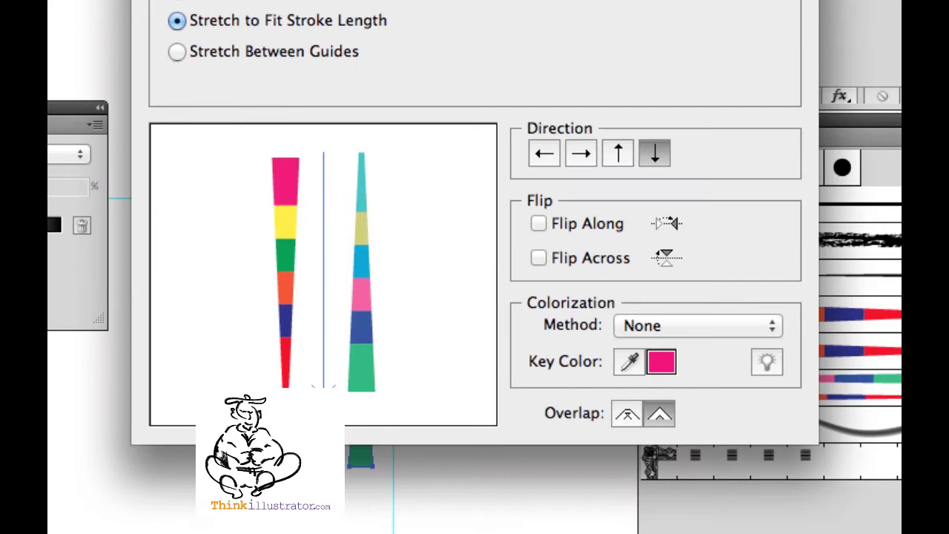
key(Return)
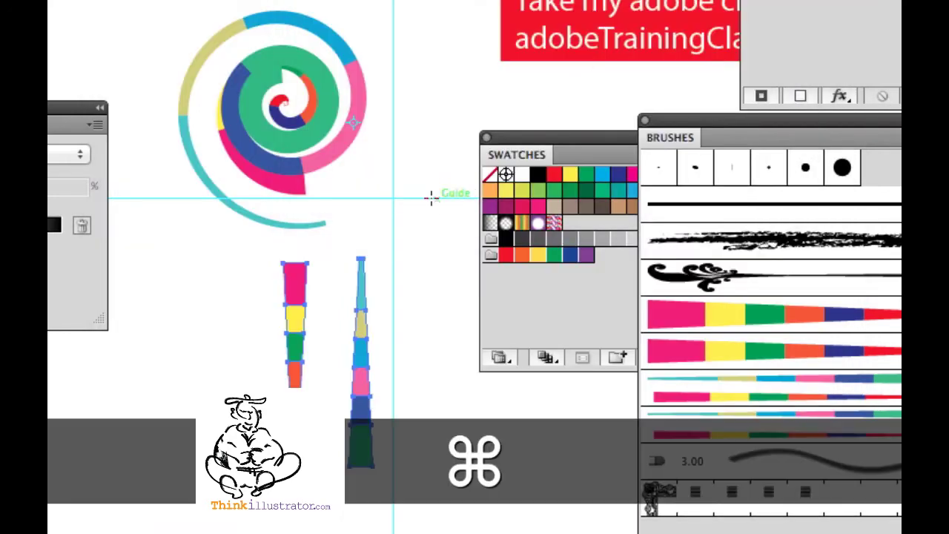
Step: Apply the art brush made from the more widely spaced pair of tapered shapes to the spiral and deselect it
click(375, 190)
drag(375, 191, 314, 113)
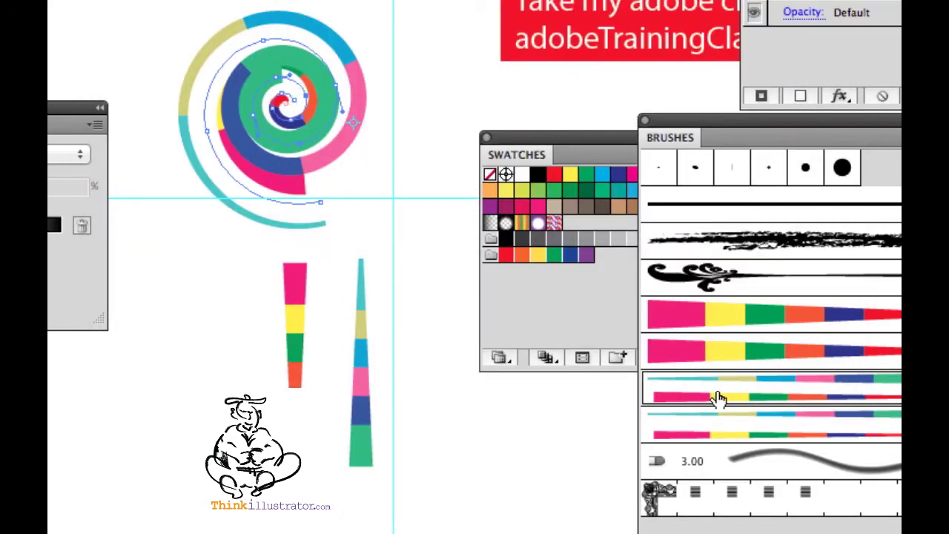
click(732, 427)
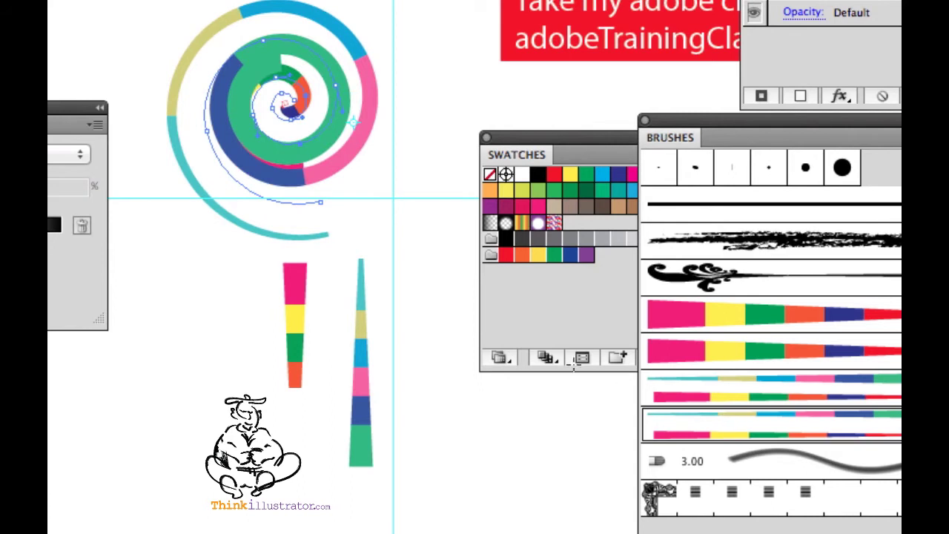
key(super)
super+click(387, 195)
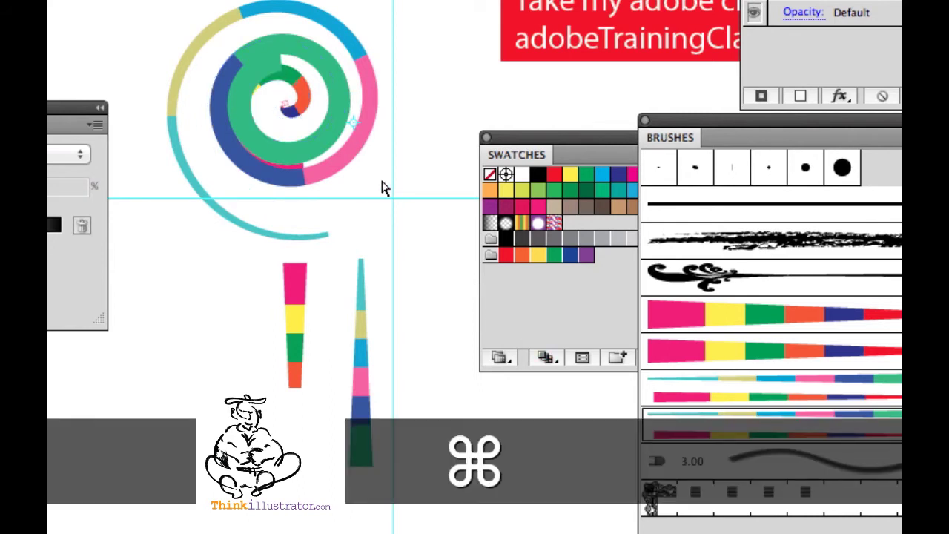
Step: Reselect the spiral and apply the single-shape multicoloured art brush named "thin" to its stroke
super+click(330, 191)
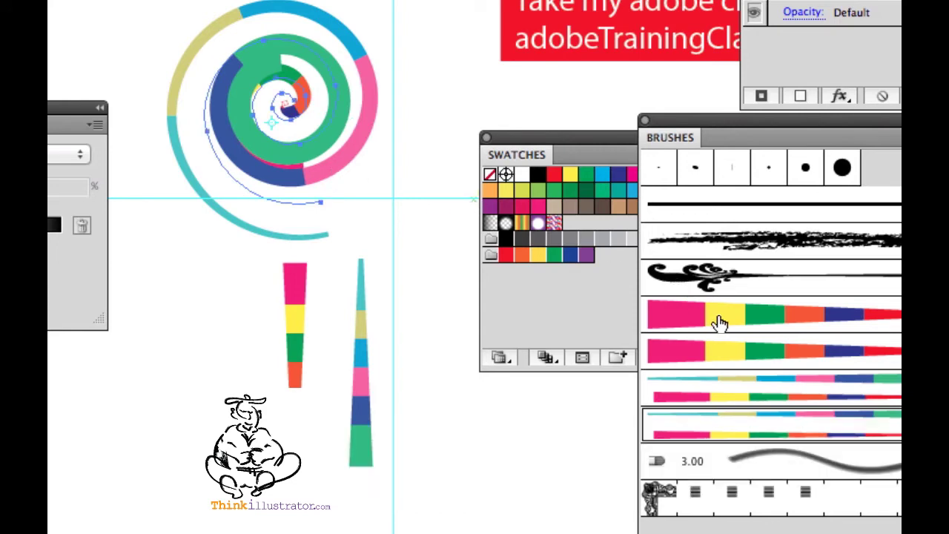
click(717, 321)
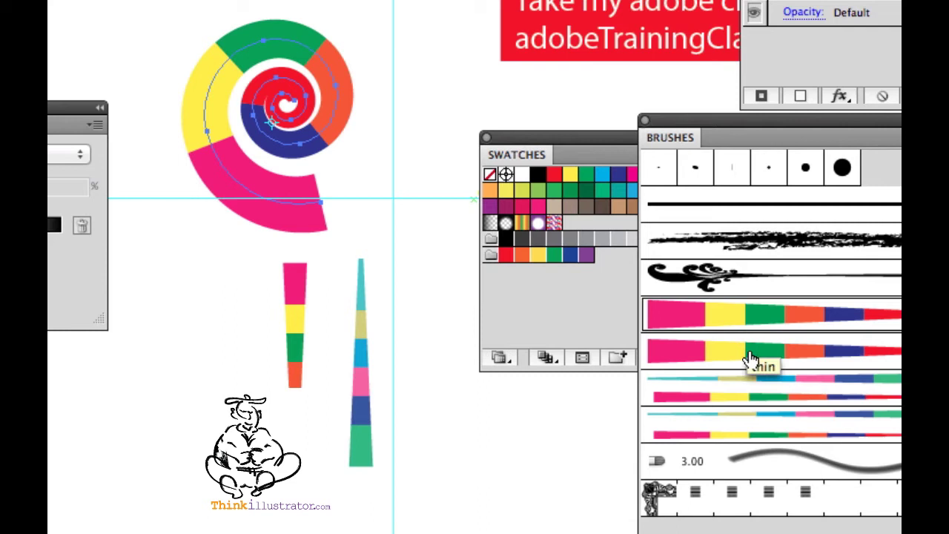
click(750, 356)
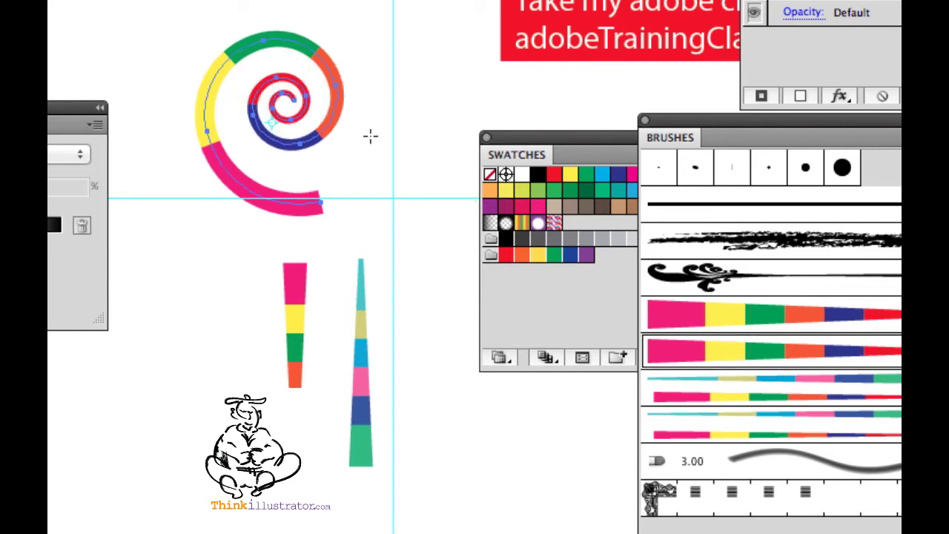
Step: Hide the floating panels to free the artboard while keeping the toolbox and control bar displayed
key(Tab)
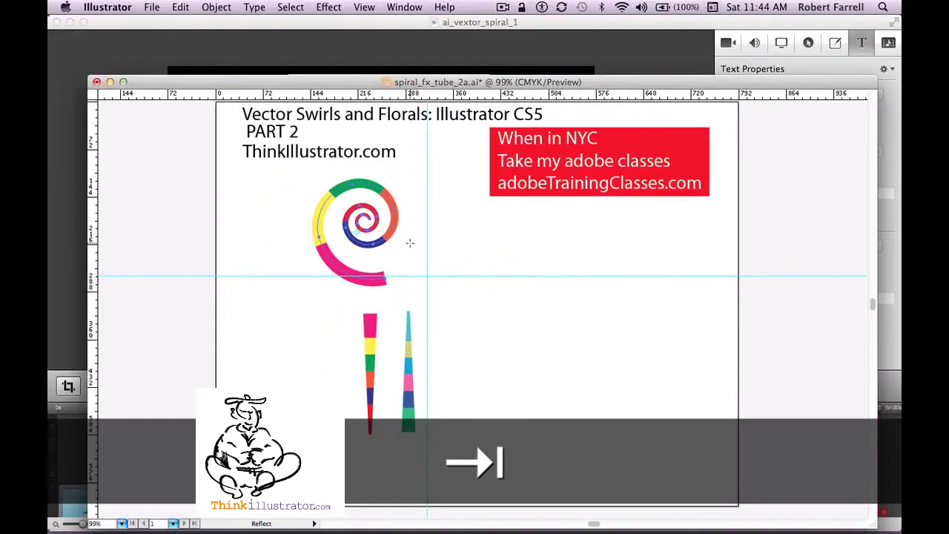
key(Tab)
key(Tab)
key(Tab)
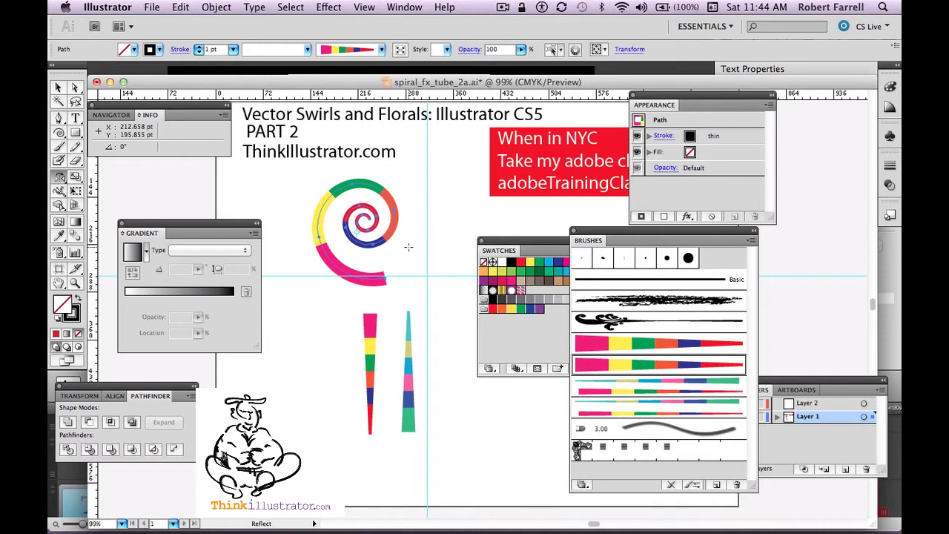
key(shift+Tab)
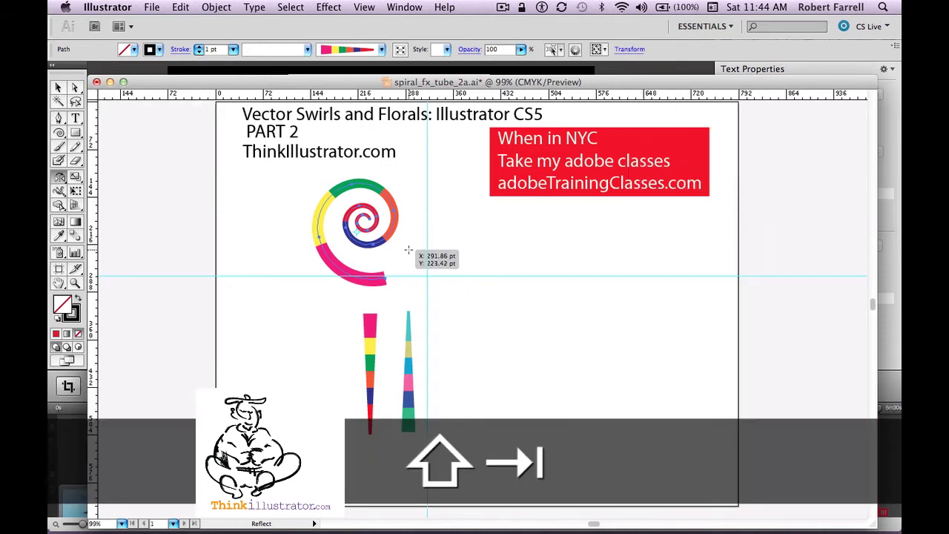
key(shift+Tab)
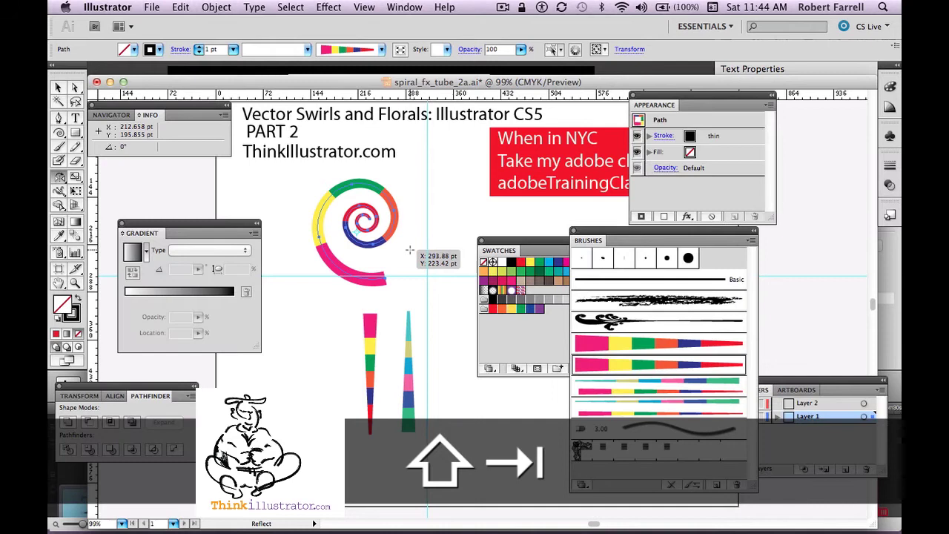
key(shift+Tab)
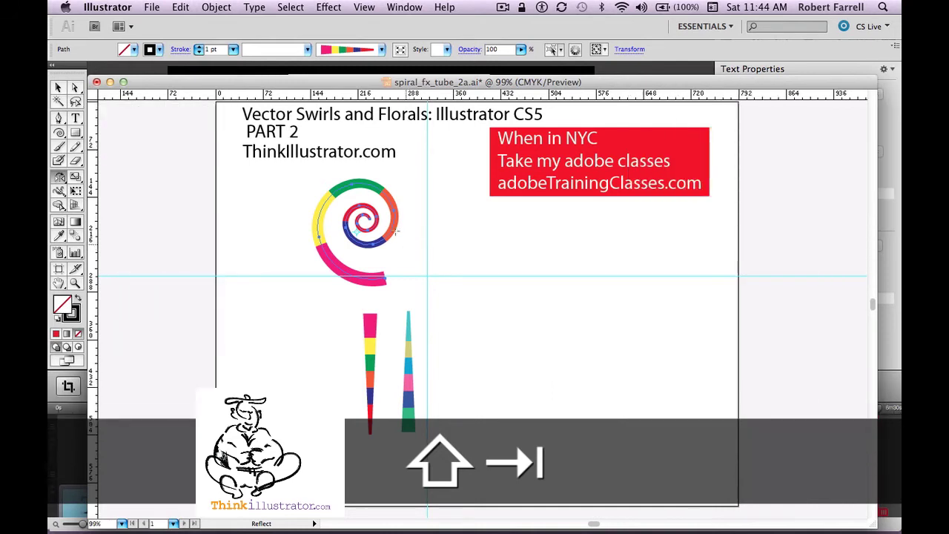
Step: Duplicate the brushed spiral, placing the copy to the right of the original and slightly lower
key(super)
key(alt)
drag(388, 222, 476, 244)
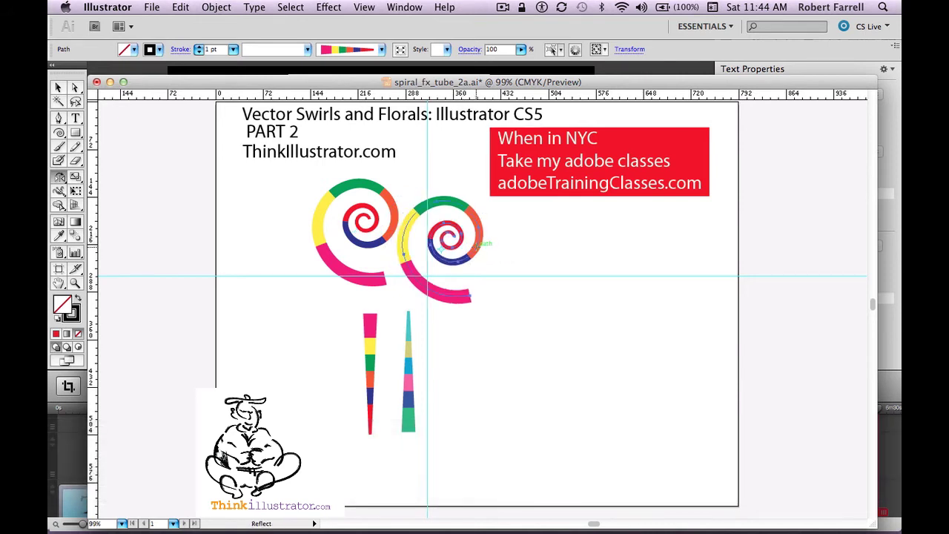
Step: Recolor the duplicated spiral with Recolor Artwork by linking its harmony colours and rotating them so the orange marker moves to blue
click(181, 8)
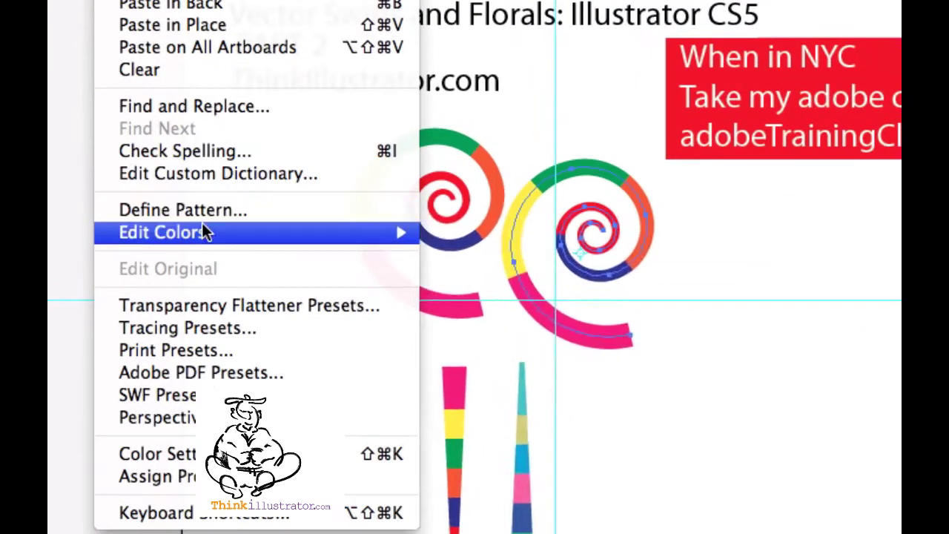
mouse_move(230, 240)
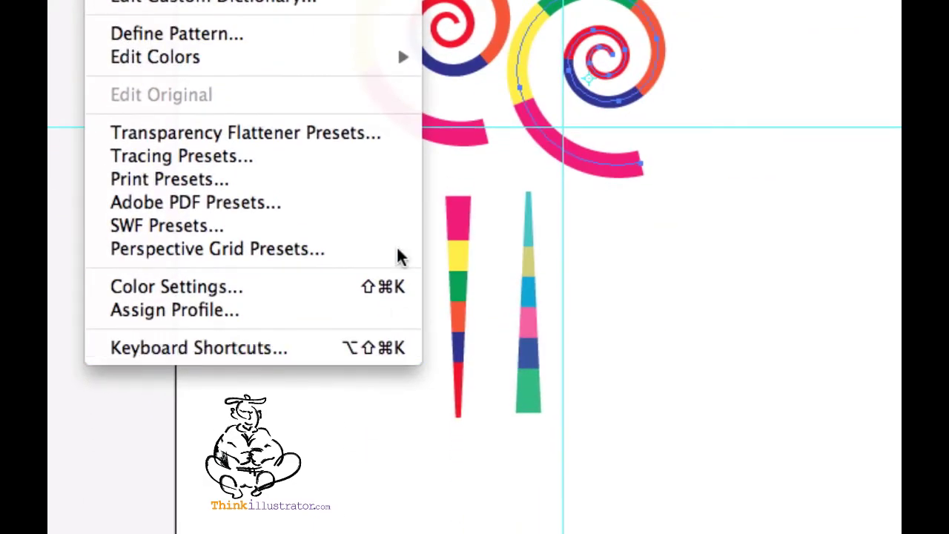
mouse_move(410, 65)
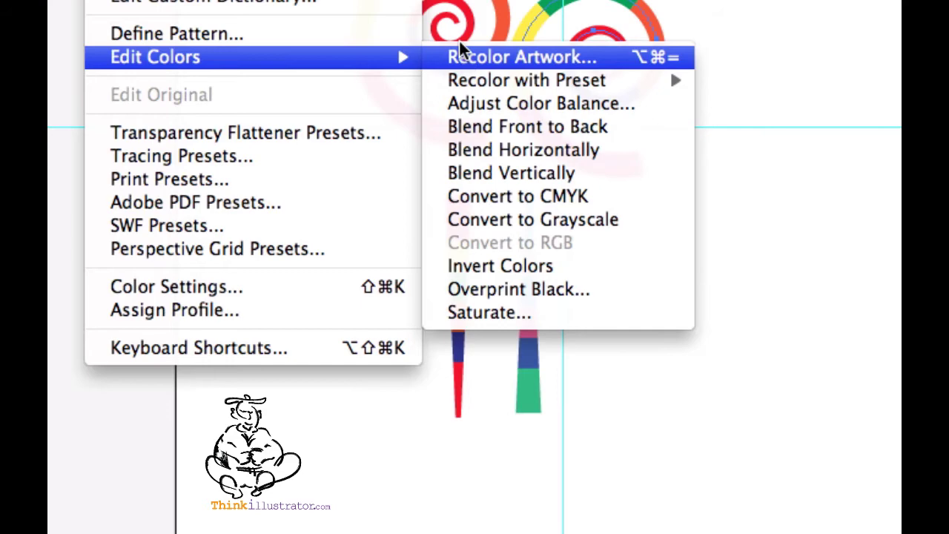
click(467, 59)
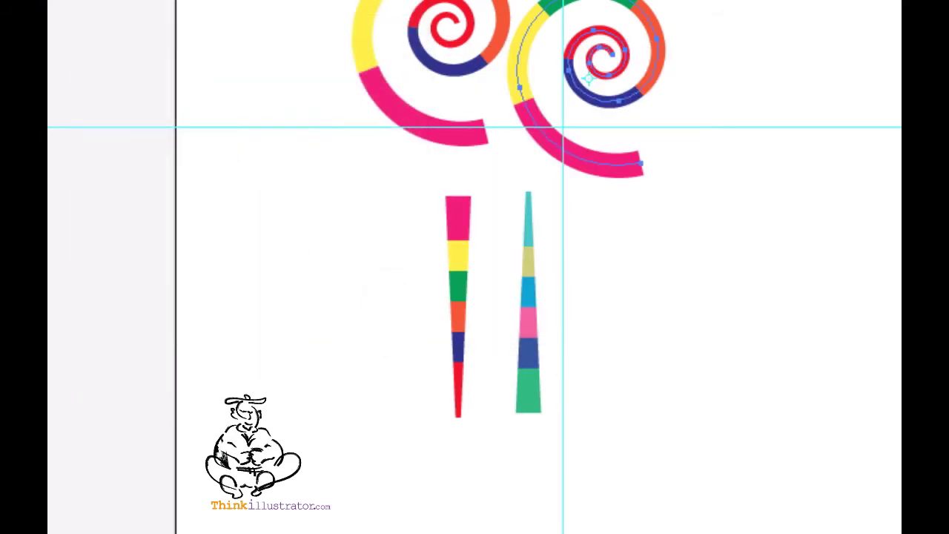
key(super+alt)
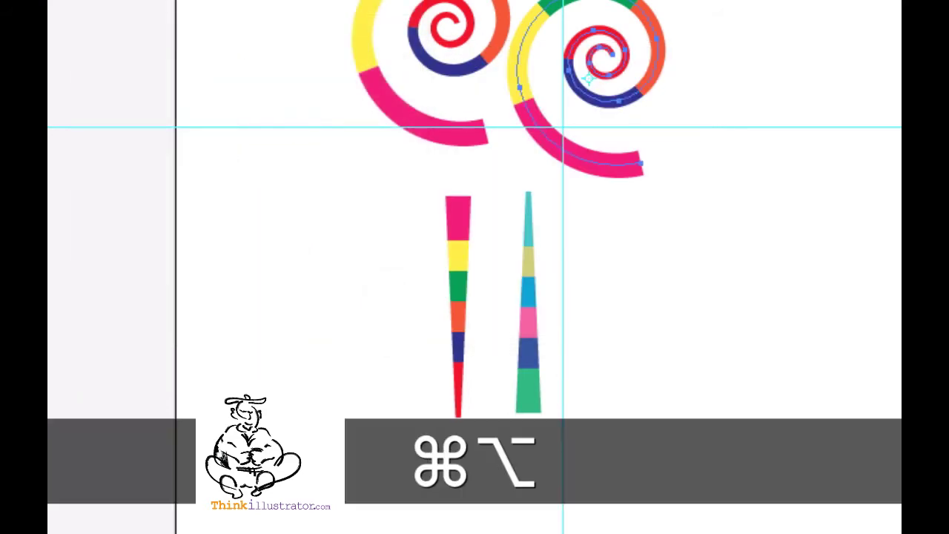
key(super+alt+equal)
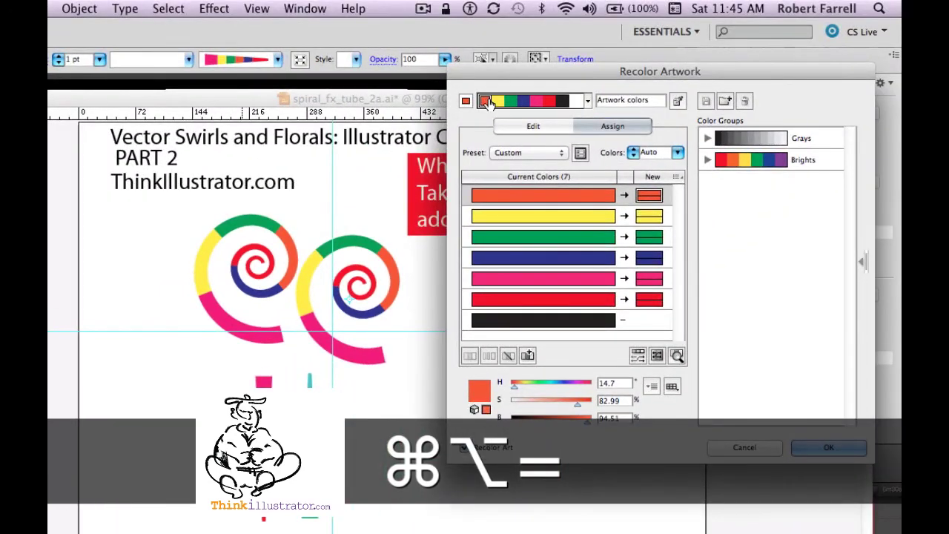
click(543, 130)
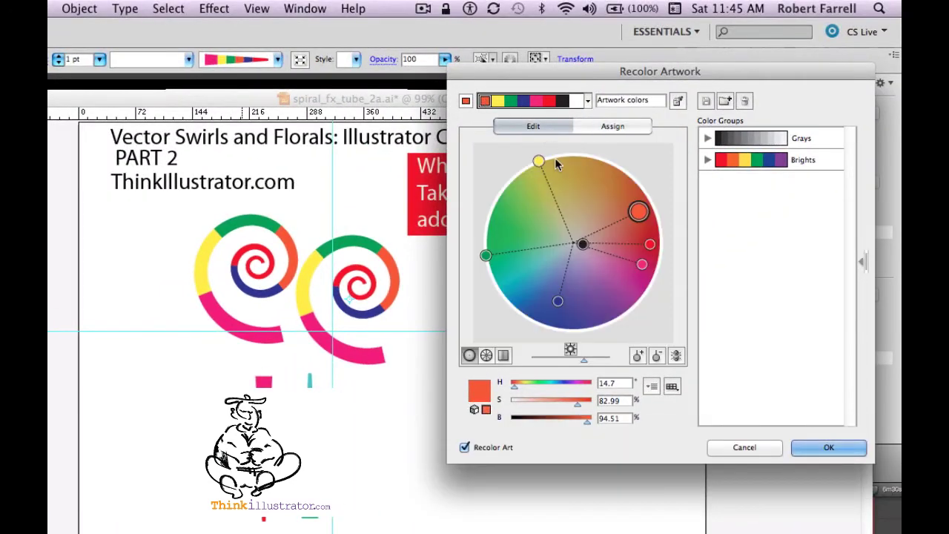
click(675, 357)
mouse_move(638, 212)
mouse_down()
mouse_move(638, 265)
mouse_move(608, 306)
mouse_move(561, 320)
mouse_move(578, 324)
mouse_up()
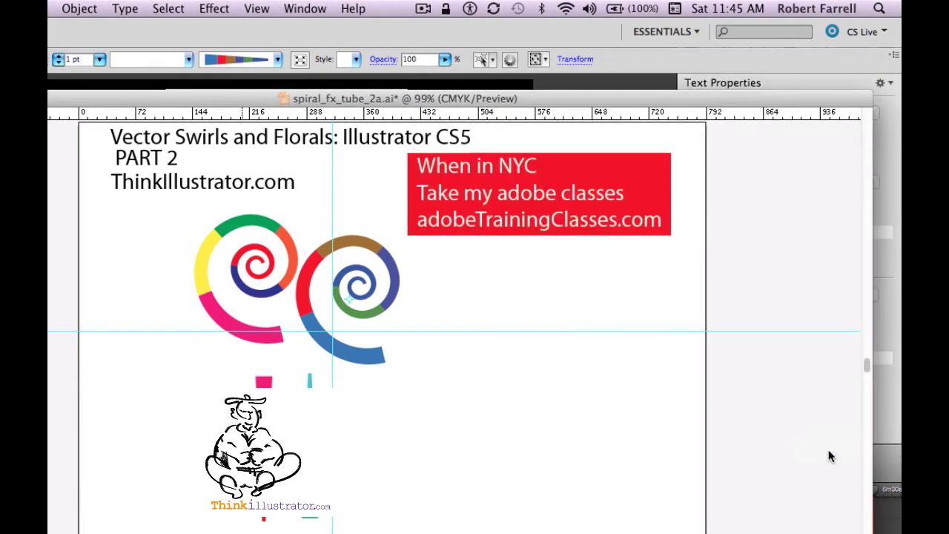
click(830, 449)
Step: Show all panels again and move the Swatches and Brushes panels clear of the area beside the spirals
key(Tab)
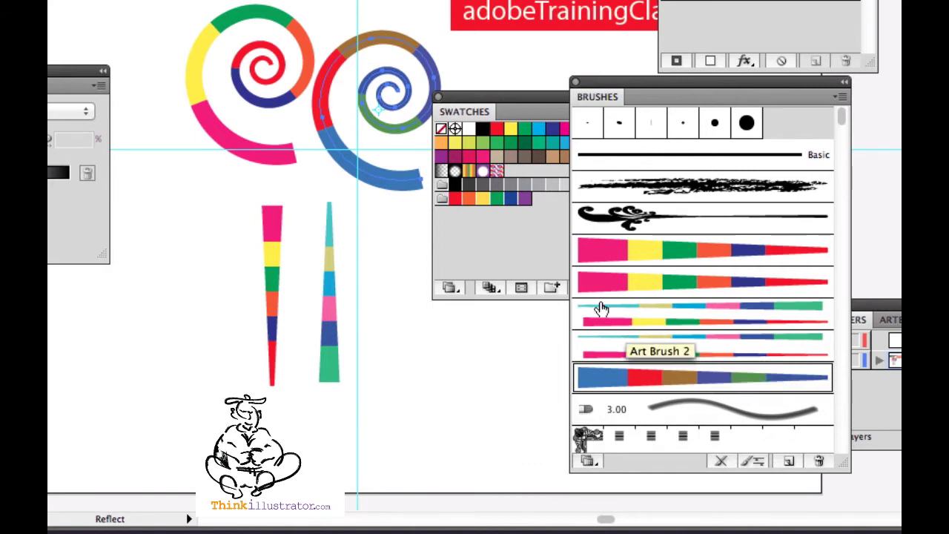
key(super)
drag(517, 95, 514, 306)
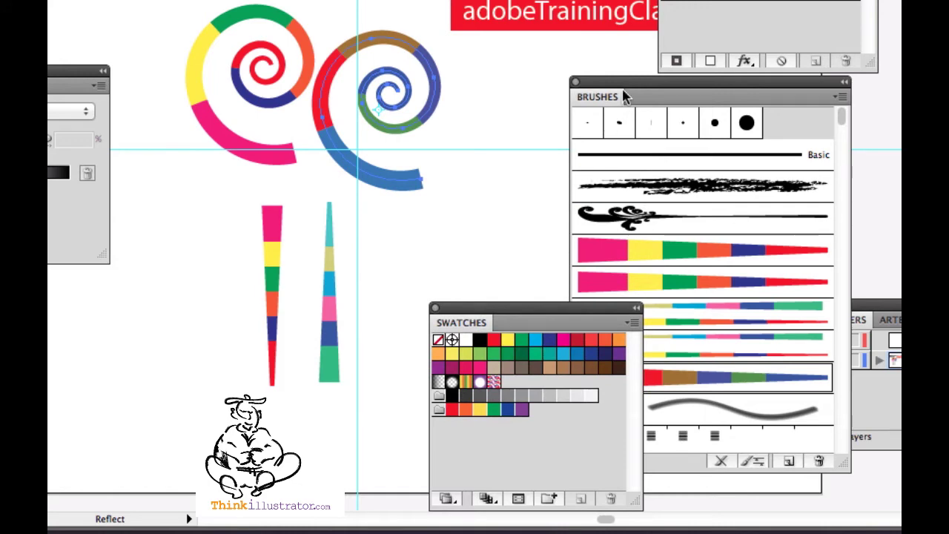
drag(631, 91, 739, 120)
Step: Repeat the spiral duplication for a third spiral and recolor it with linked harmony colours rotated so the brown marker moves to teal
key(super+d)
key(o)
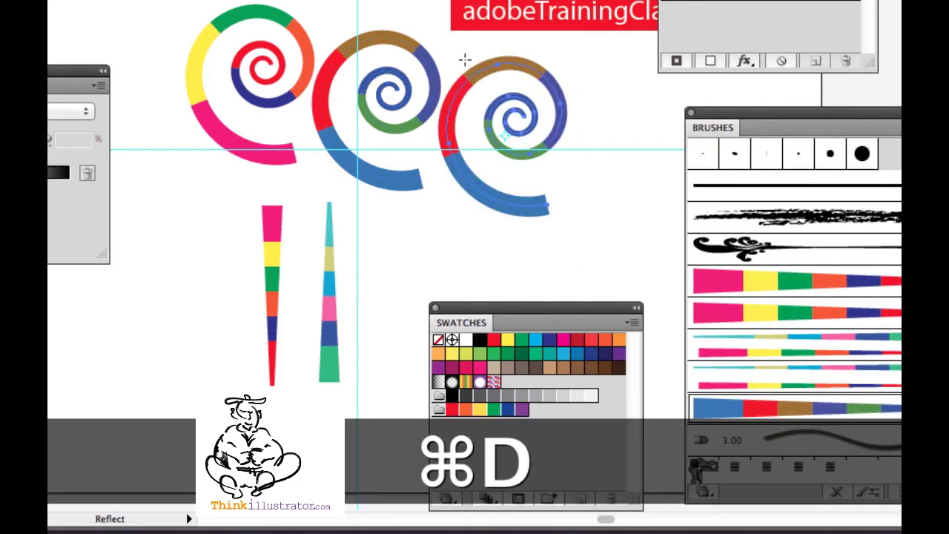
key(super+alt+equal)
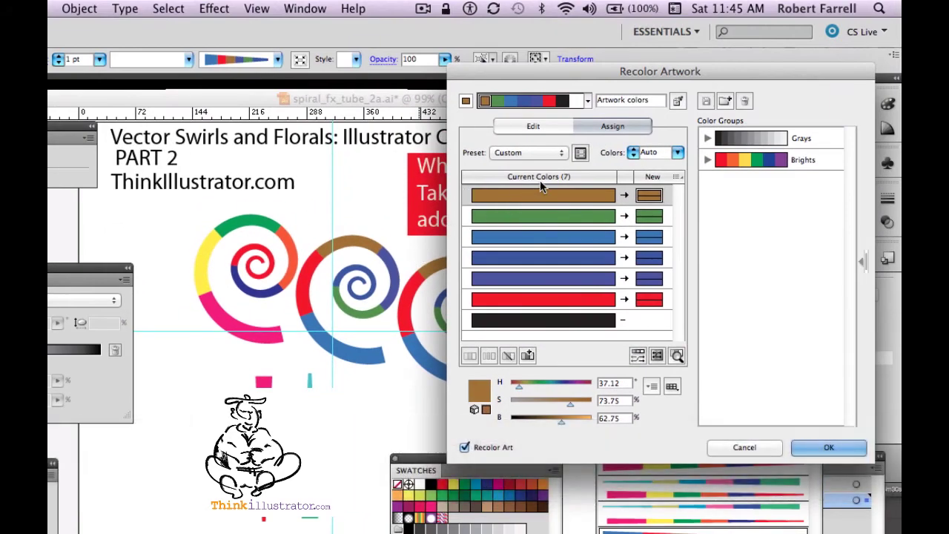
click(548, 125)
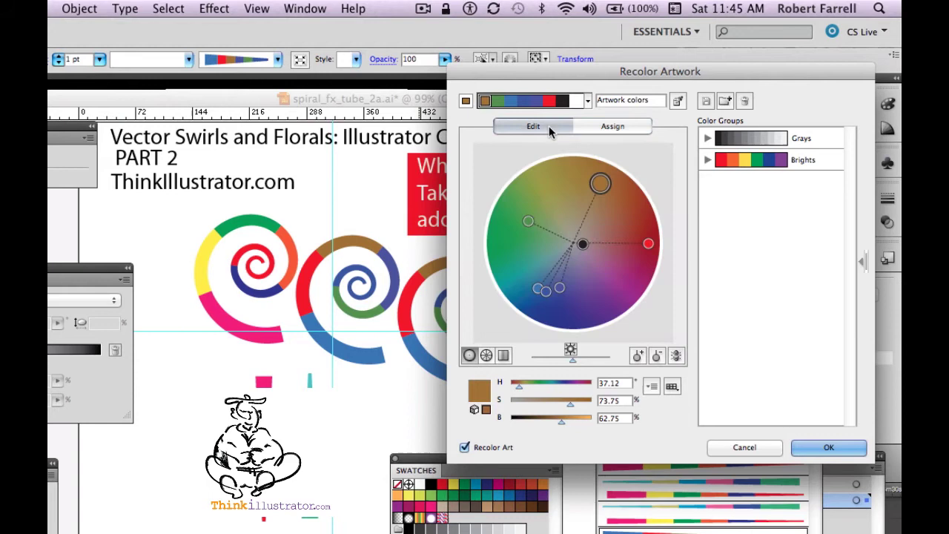
click(675, 356)
drag(600, 183, 521, 288)
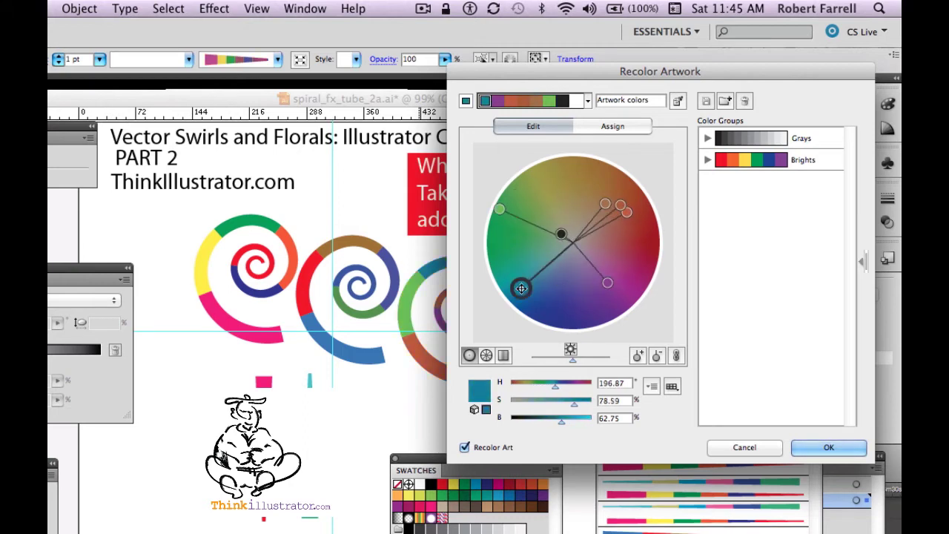
click(828, 448)
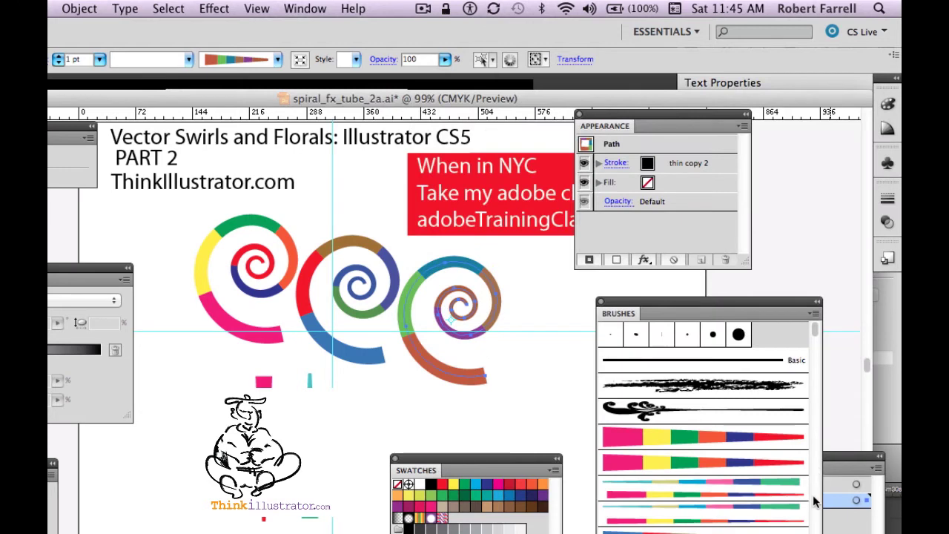
scroll(814, 502, down, 1)
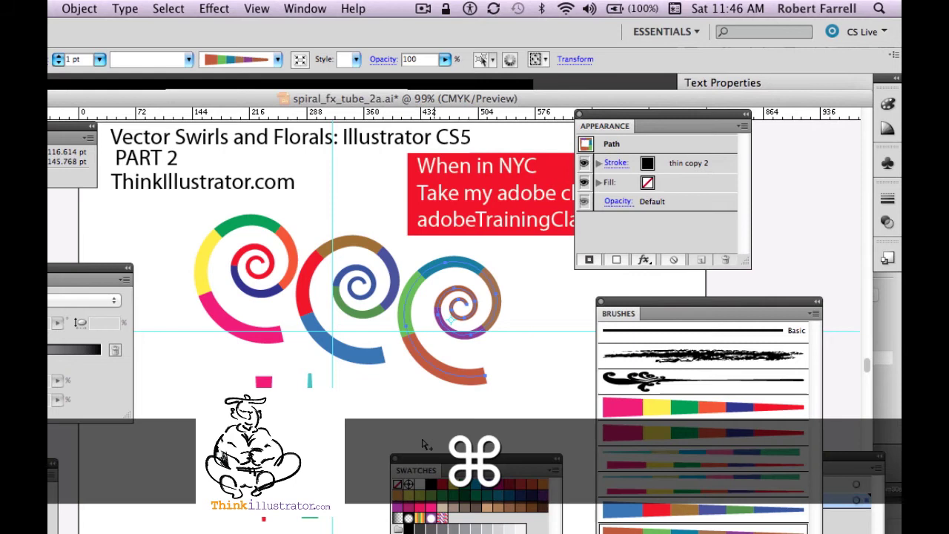
Step: Deselect the third spiral, select all the spirals and tapered shapes, and hide them
alt+super+click(509, 417)
key(m)
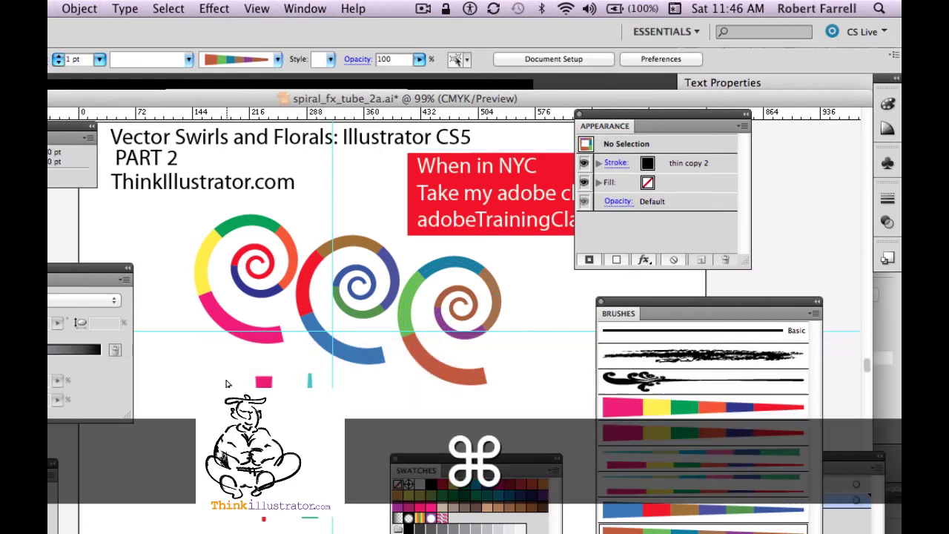
key(super+a)
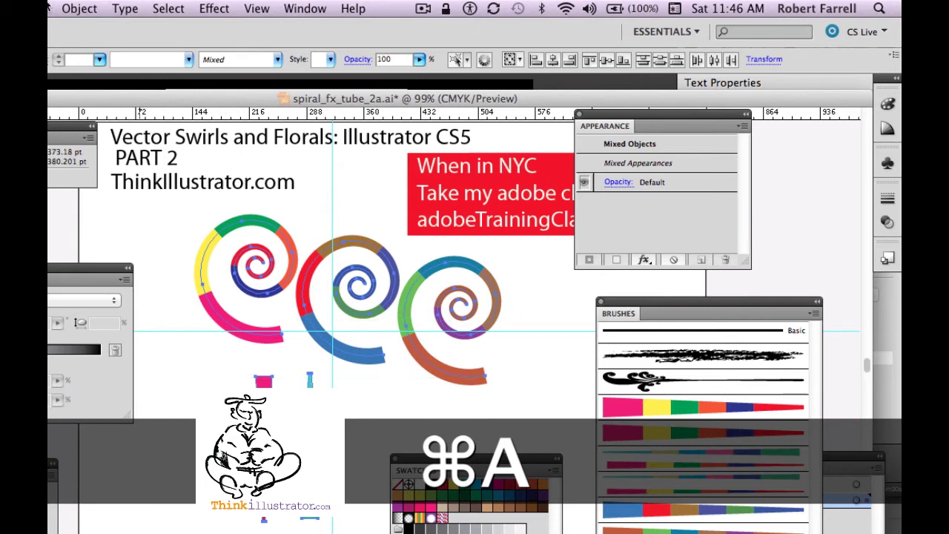
click(79, 9)
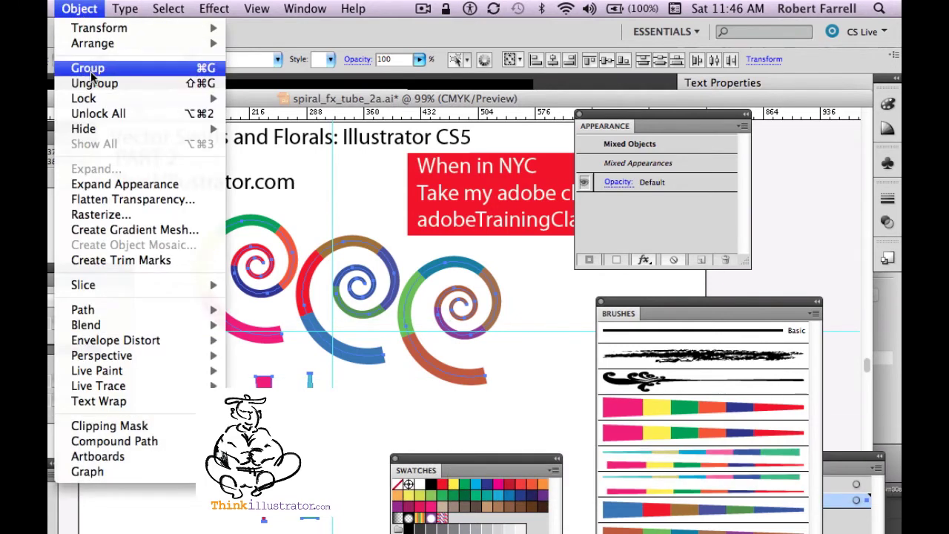
mouse_move(101, 129)
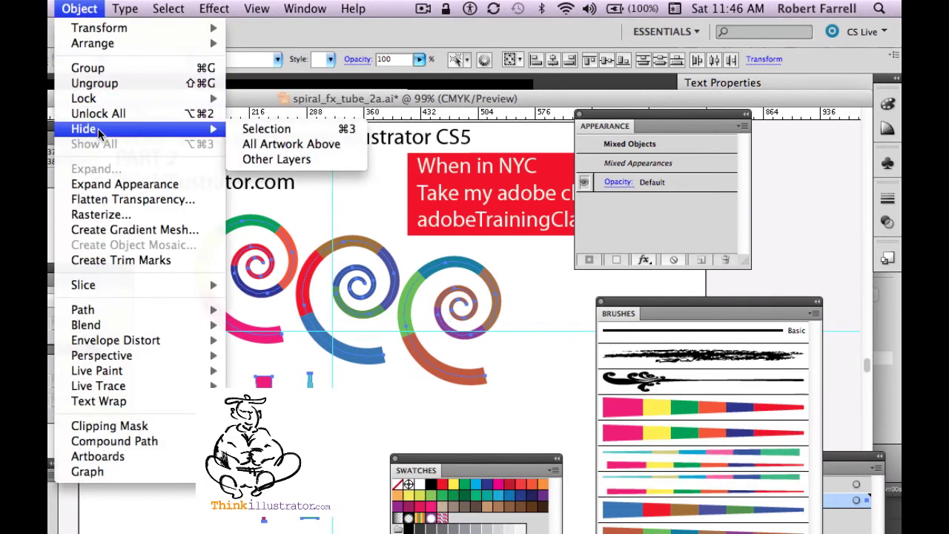
click(273, 134)
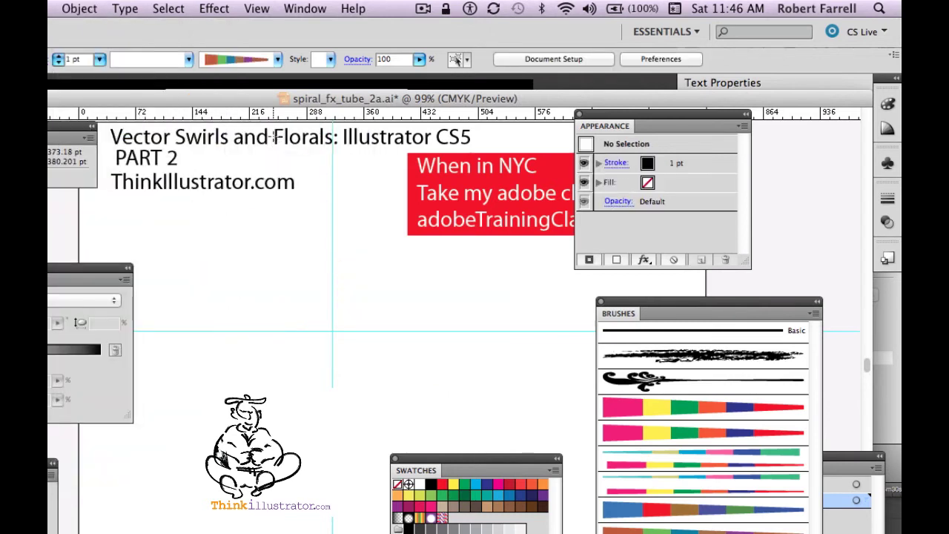
Step: Show all the hidden artwork and hide it again
key(super+alt+3)
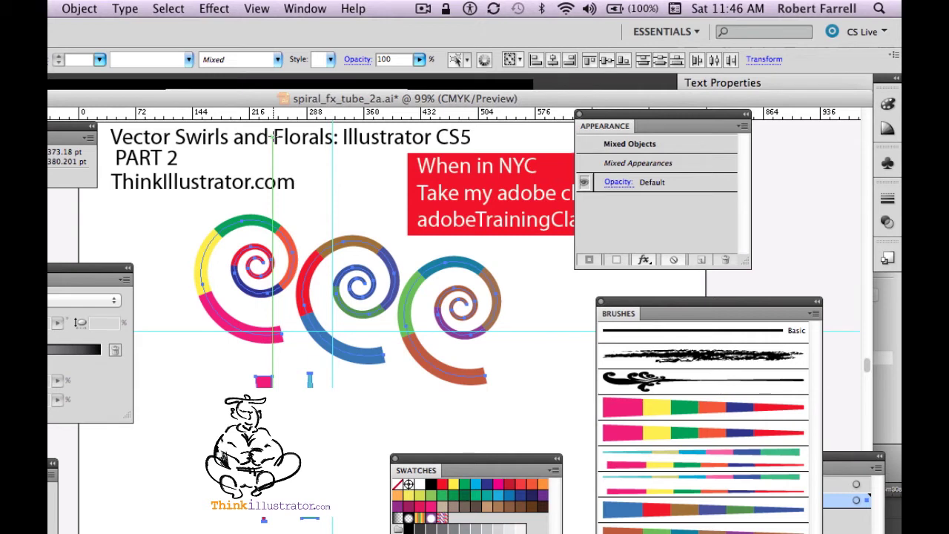
key(super)
key(super+3)
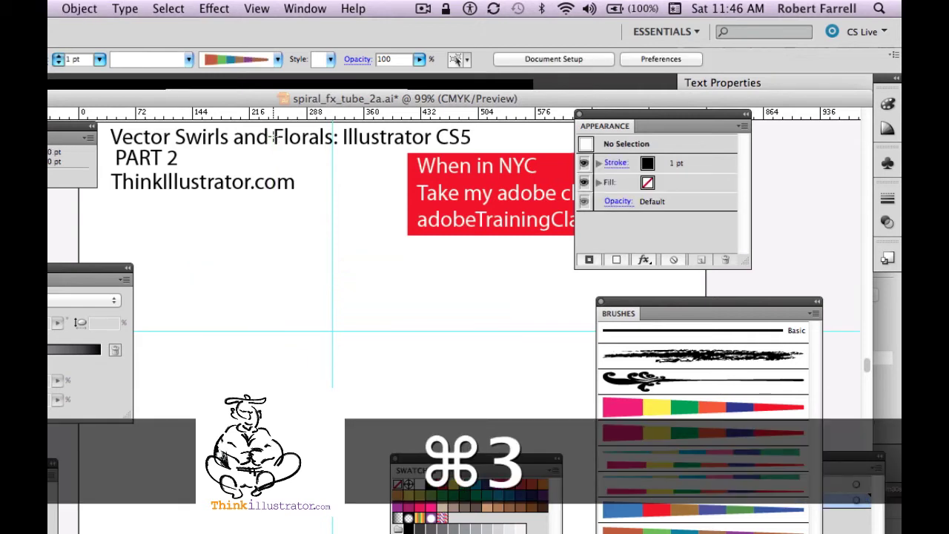
Step: Draw a rectangle about 221 by 226 pt on the empty artboard and apply the lower double-band art brush, Art Brush 3
key(m)
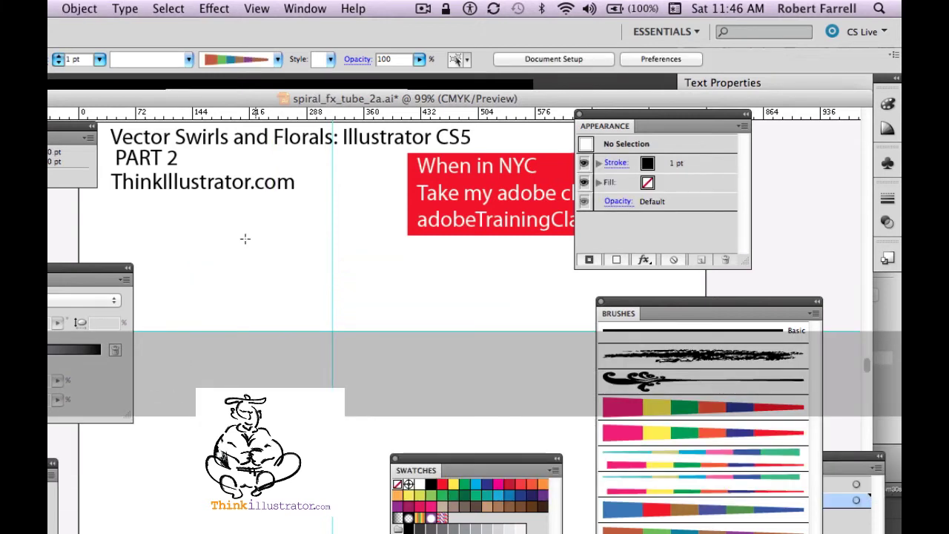
drag(226, 240, 401, 419)
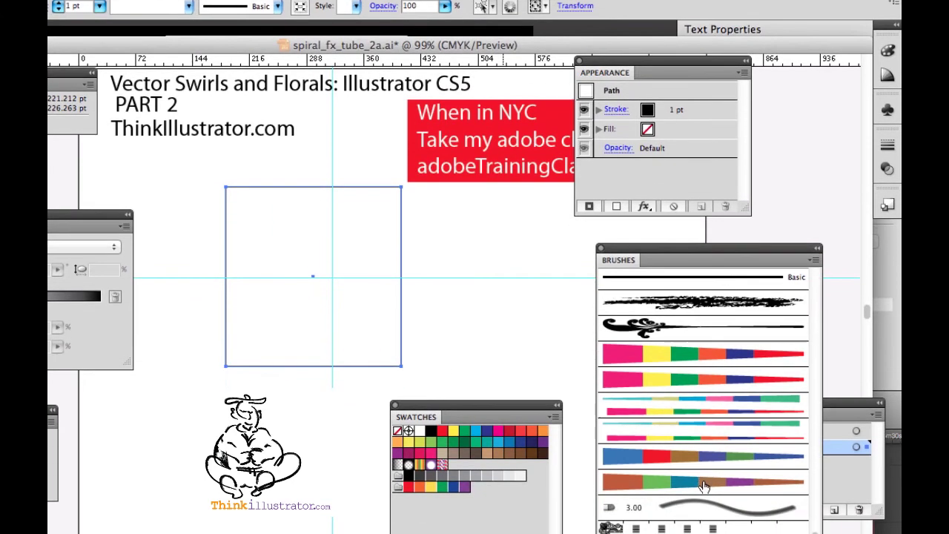
click(696, 515)
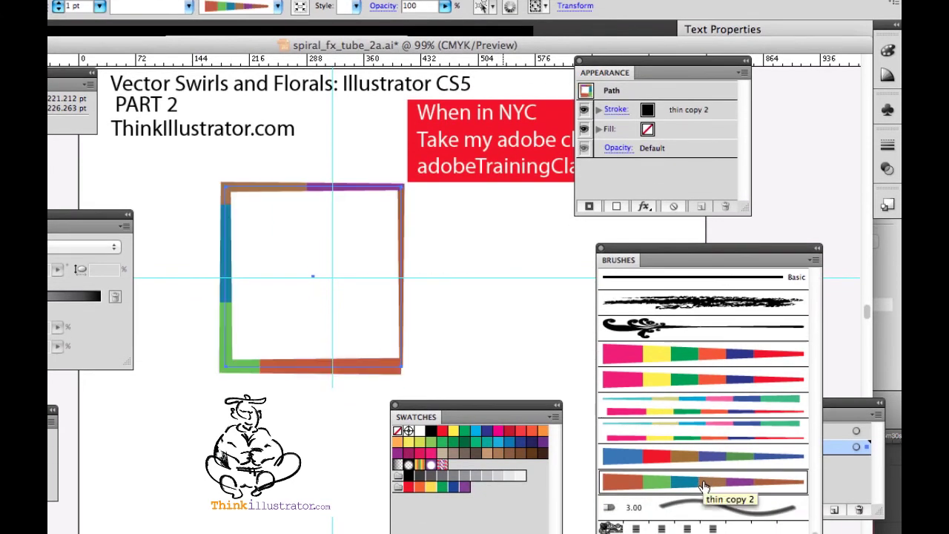
click(674, 453)
click(677, 436)
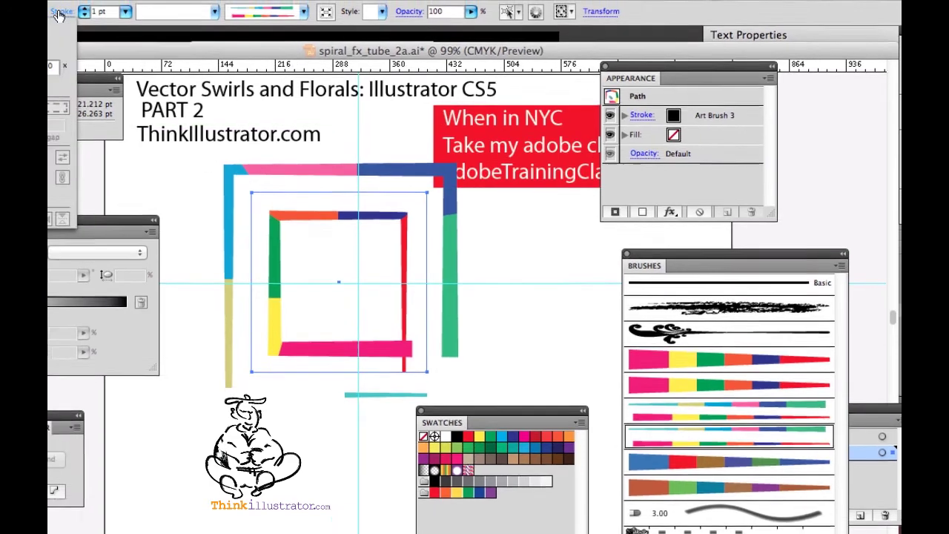
Step: Make the rectangle's stroke a dashed line with a 12 pt dash and a 55 pt gap
click(38, 6)
click(60, 139)
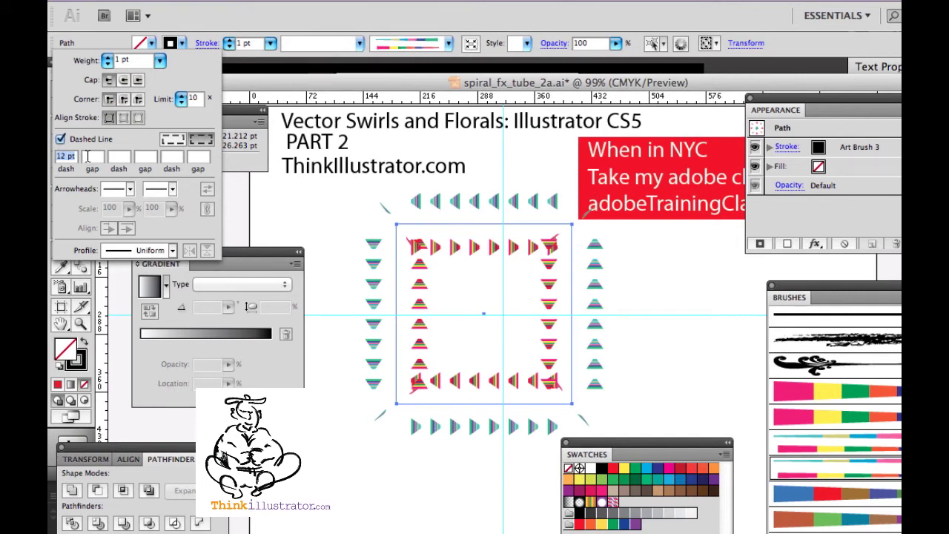
click(87, 154)
text(55)
key(Tab)
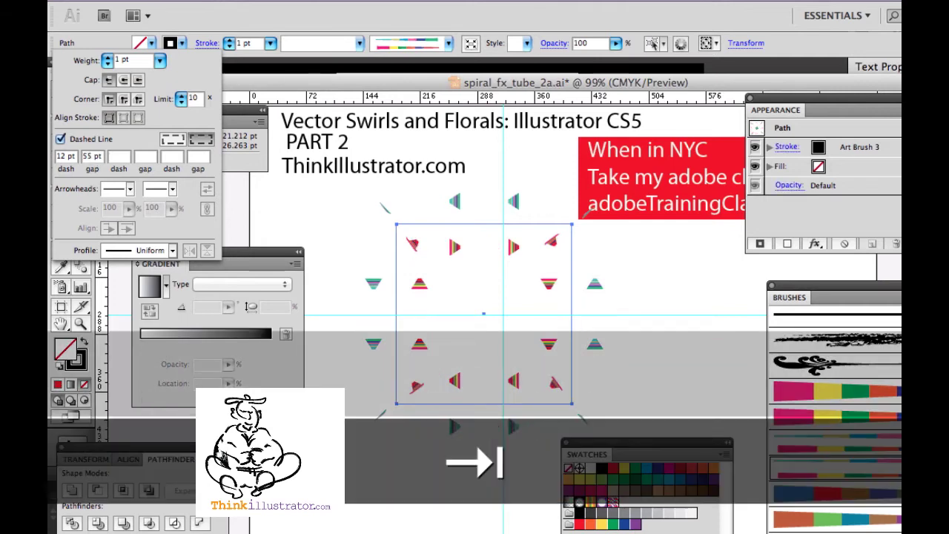
Step: Give the dashed stroke round caps and add a second dash of 24 pt with a 22 pt gap
click(123, 81)
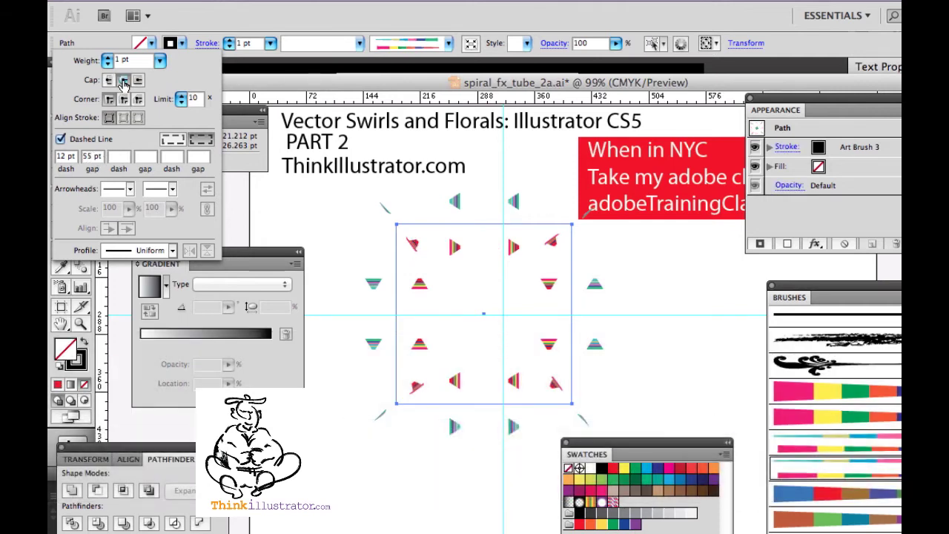
click(118, 158)
text(24)
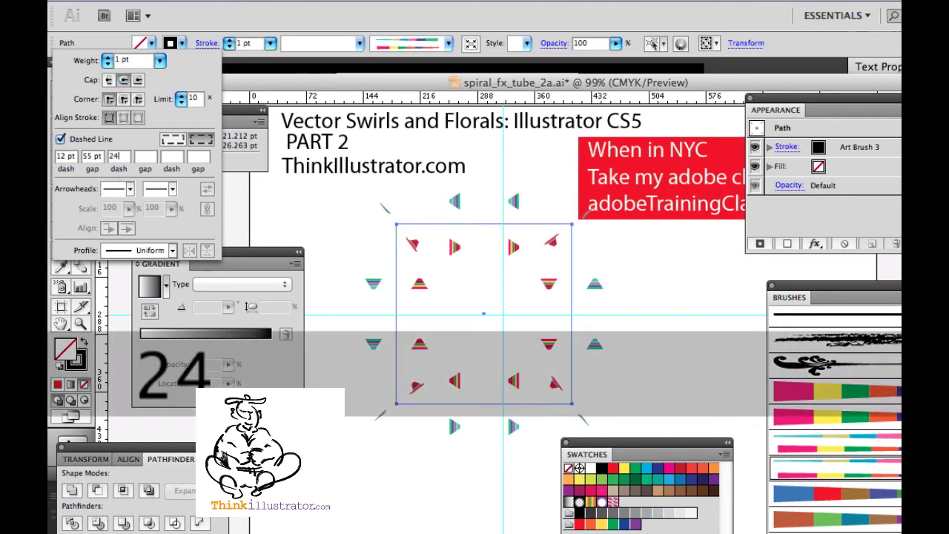
key(Tab)
text(22)
key(Tab)
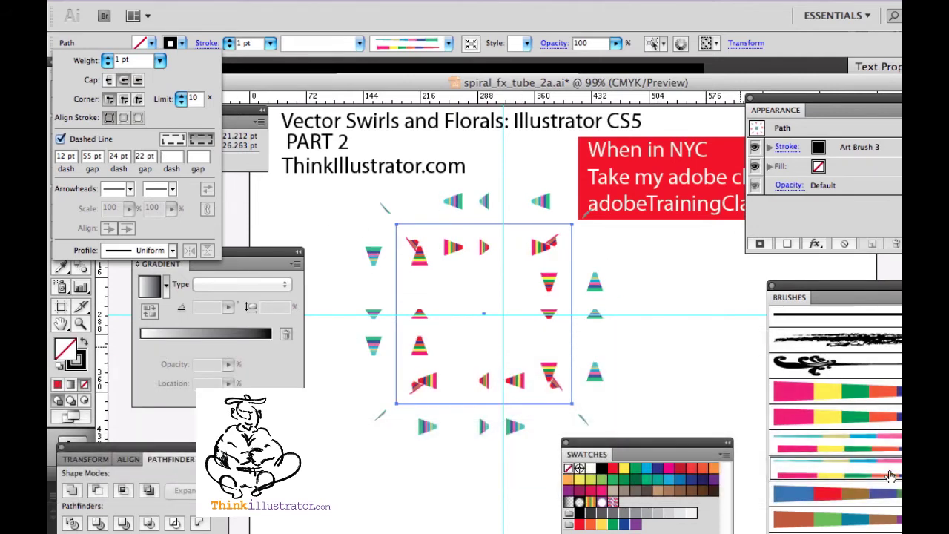
key(Escape)
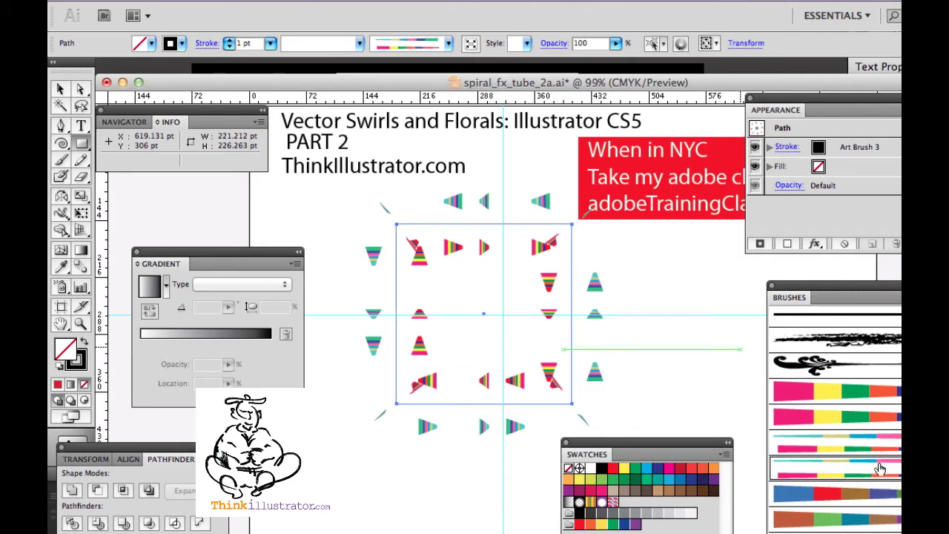
Step: Try several brushes on the dashed rectangle, including a tapered colour brush and Filbert, ending with Chalk - Scribble
key(super)
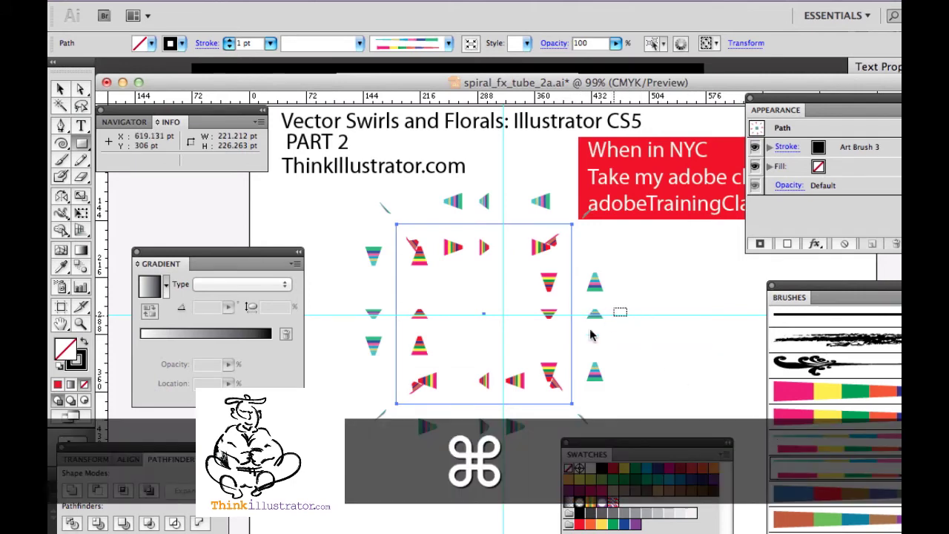
click(792, 396)
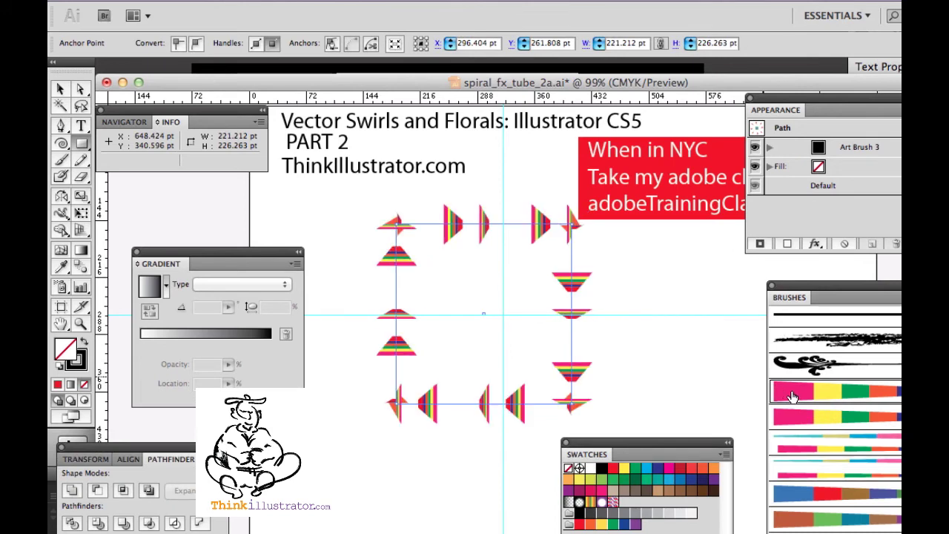
click(820, 445)
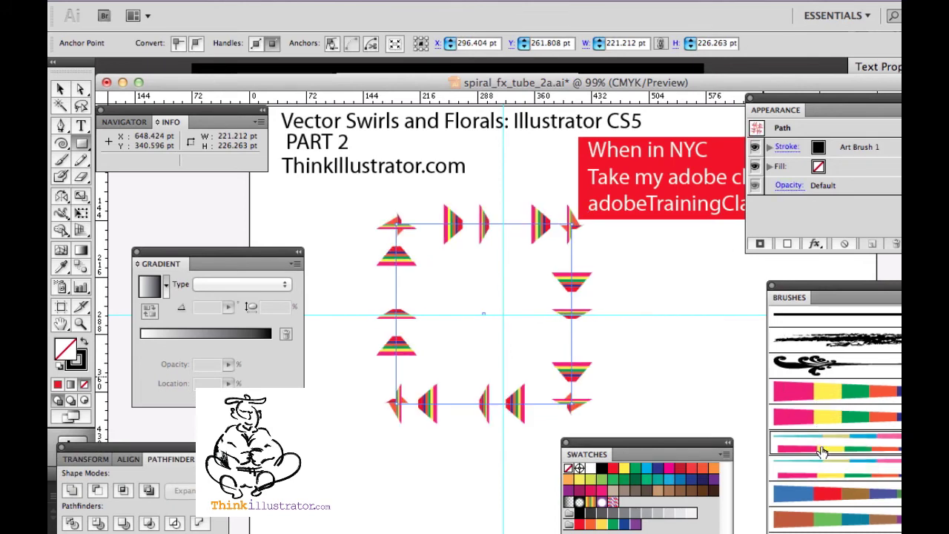
click(844, 531)
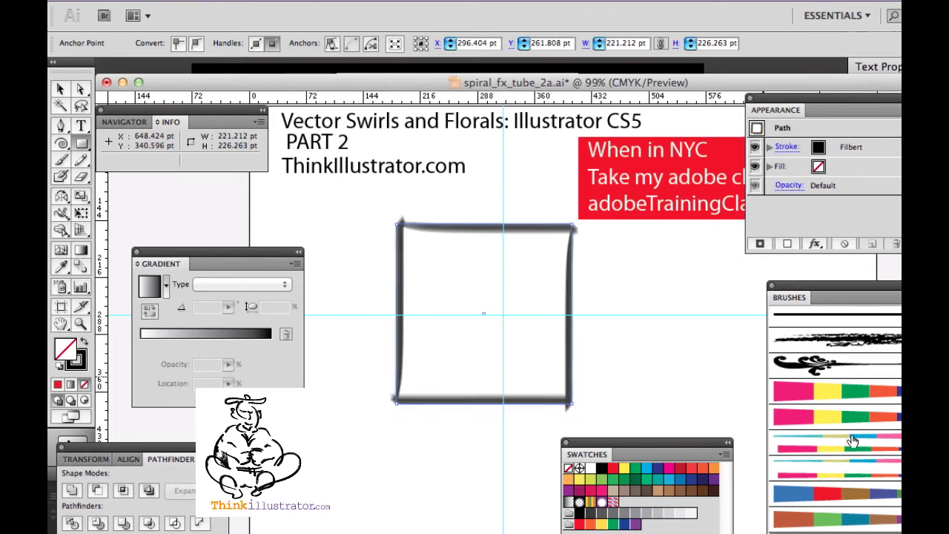
click(851, 342)
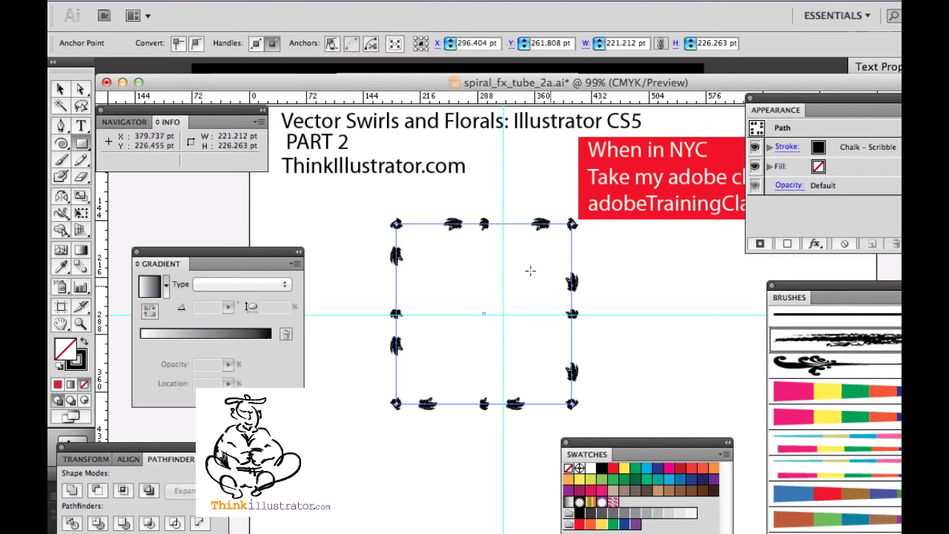
Step: Select the whole dashed rectangle and open its stroke options to review the dash and gap values
key(super)
key(alt)
drag(356, 200, 405, 245)
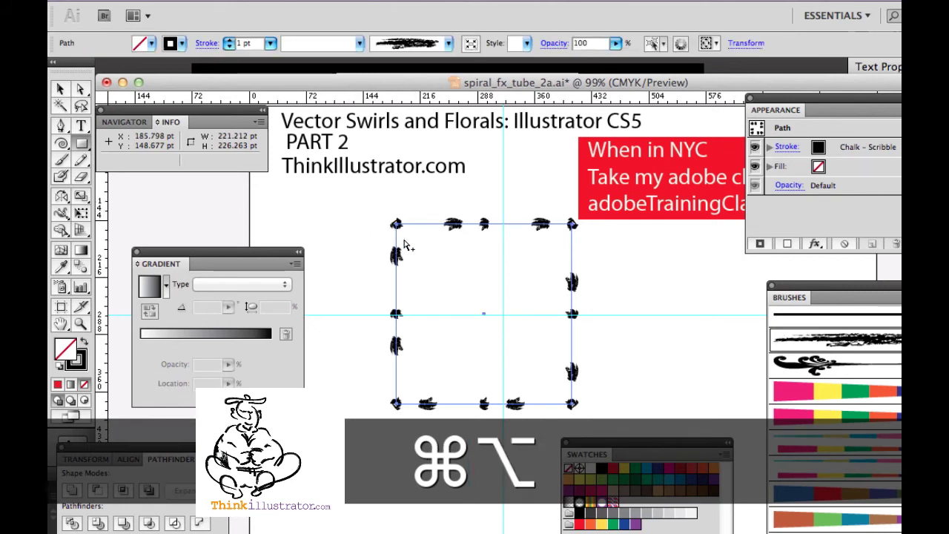
click(207, 43)
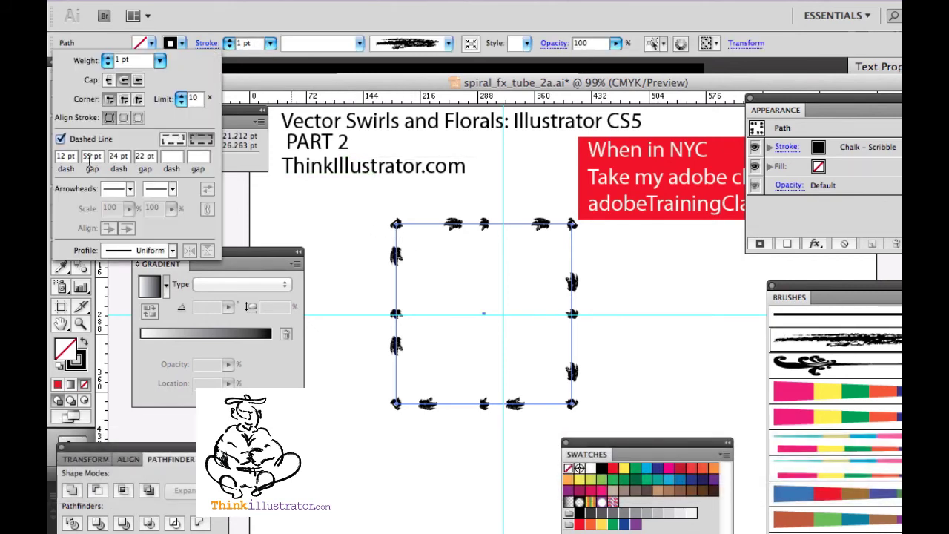
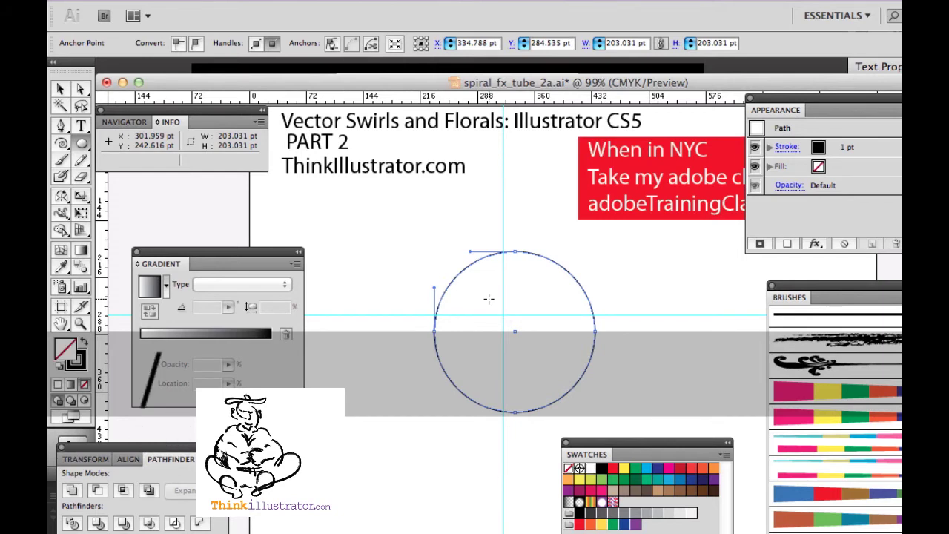
Step: Select the entire circle path and set its stroke weight to 18 pt
key(super)
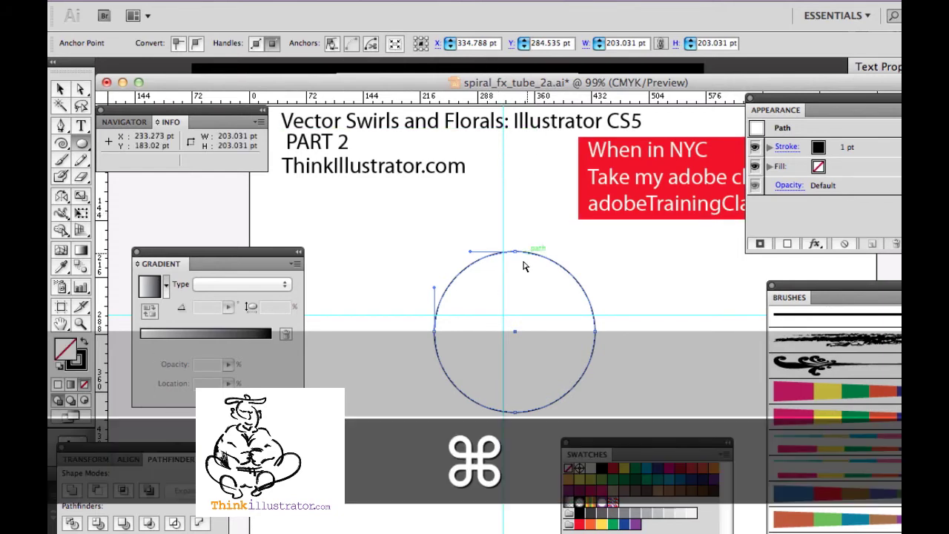
drag(501, 230, 532, 287)
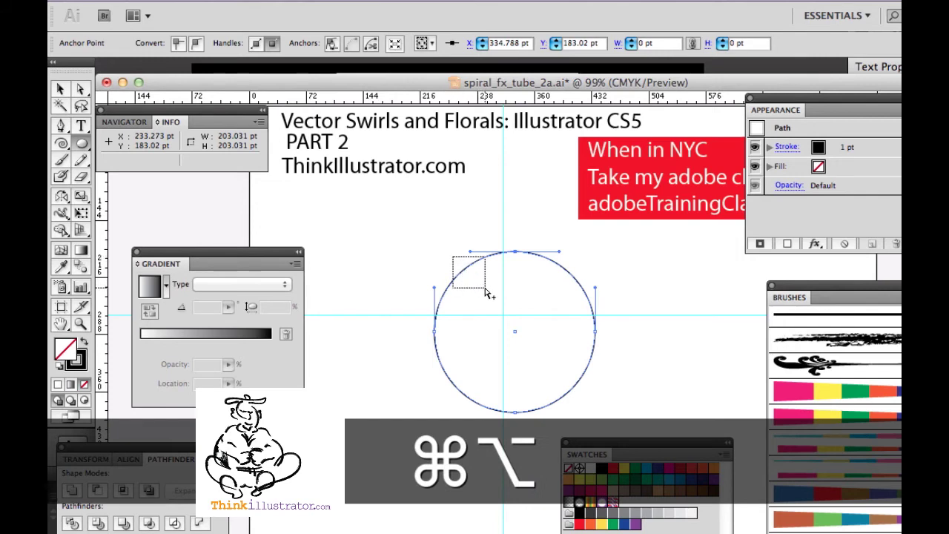
alt+super+click(478, 255)
click(272, 43)
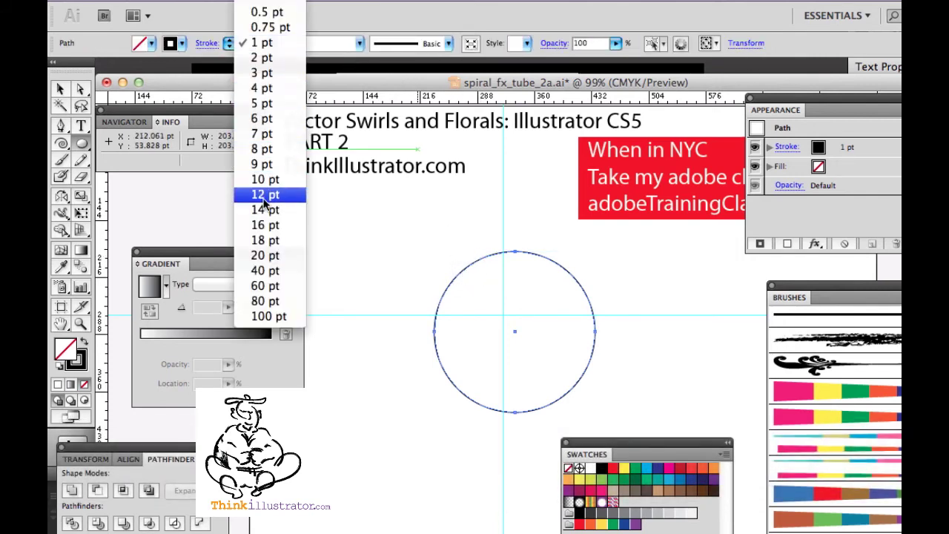
click(267, 241)
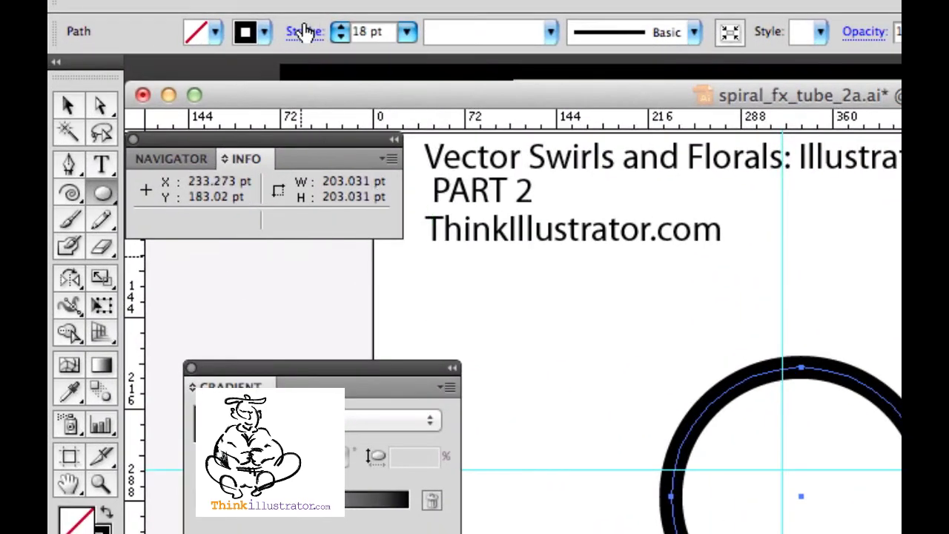
Step: Turn the circle's stroke into round dots: dashed line with 0 pt dash, 20 pt gap, remaining dash and gap values cleared, and round caps
click(304, 32)
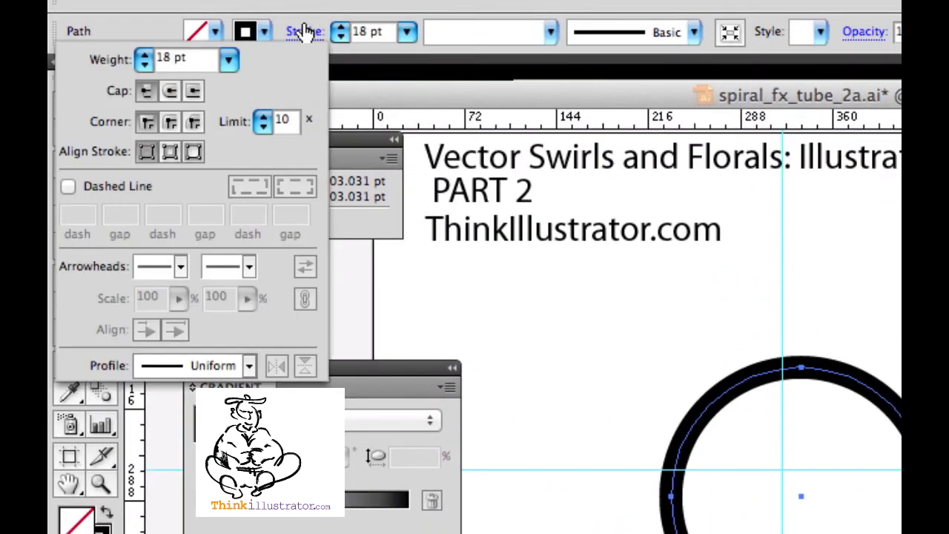
click(69, 186)
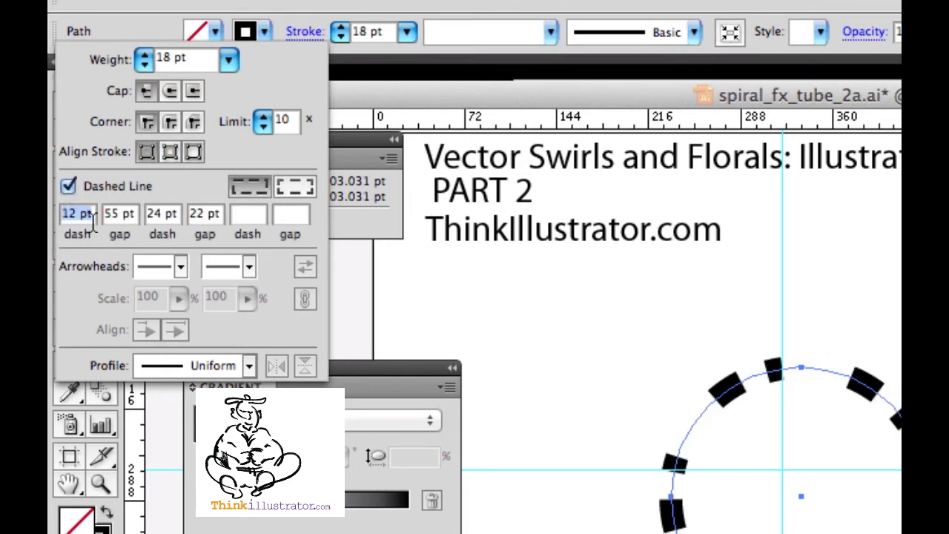
text(0)
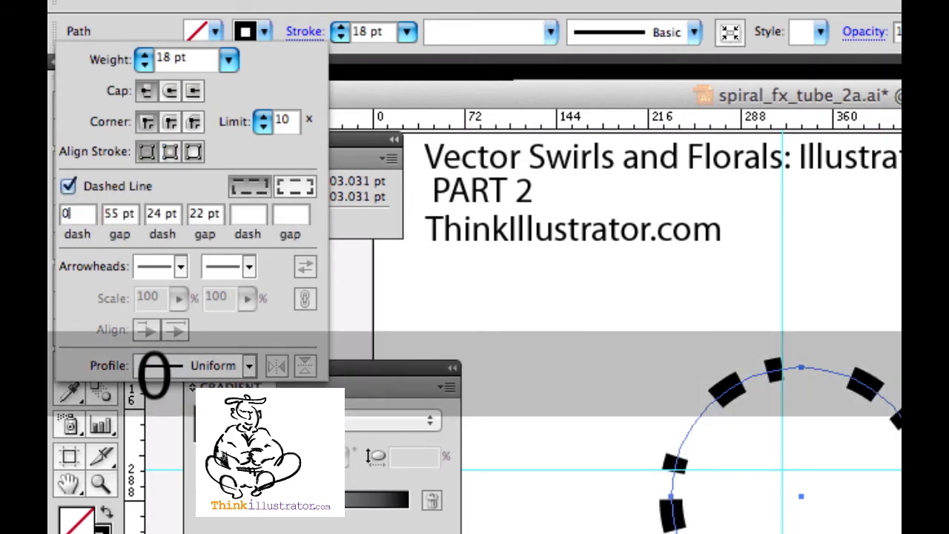
key(Tab)
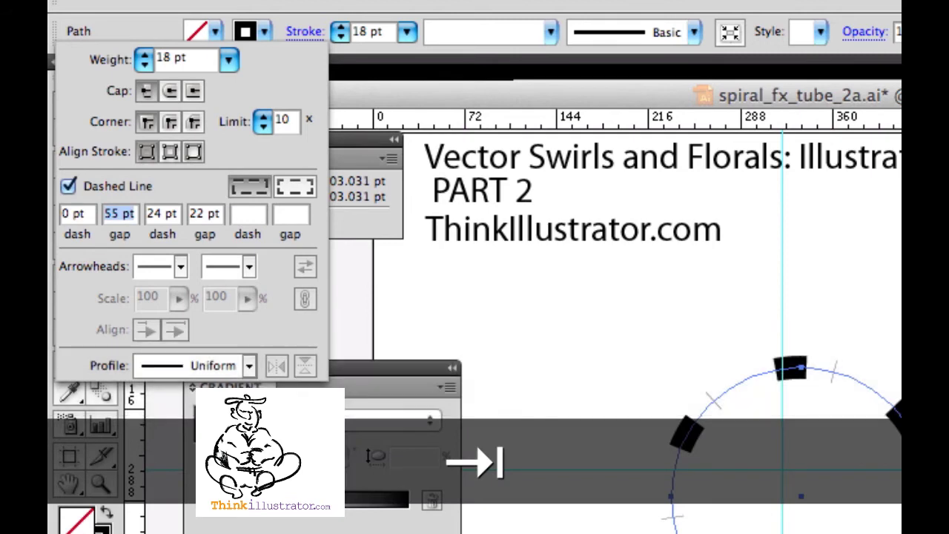
text(20)
key(Tab)
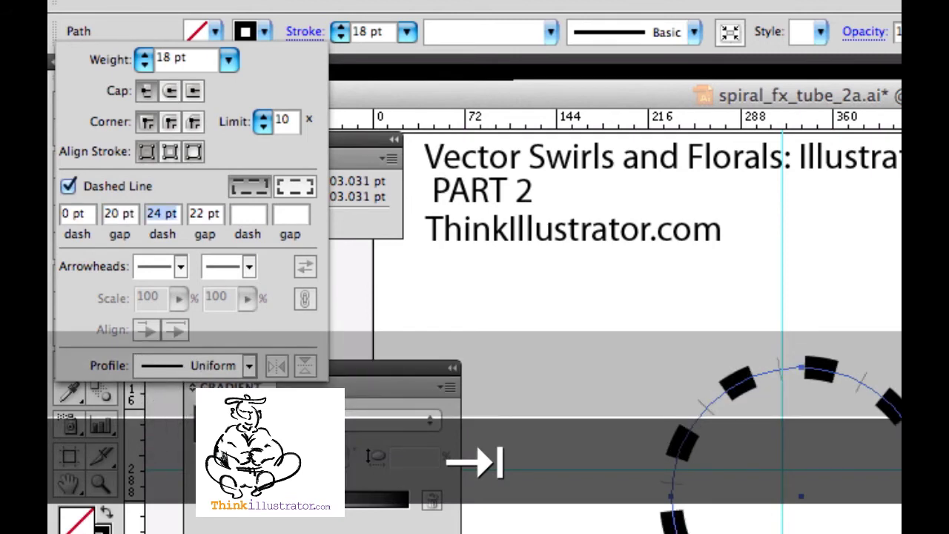
key(BackSpace)
key(Tab)
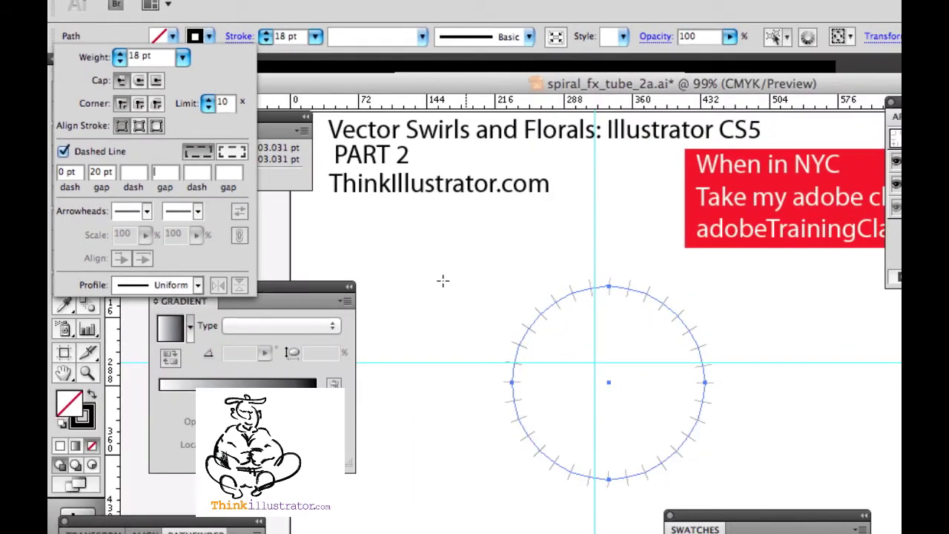
click(140, 82)
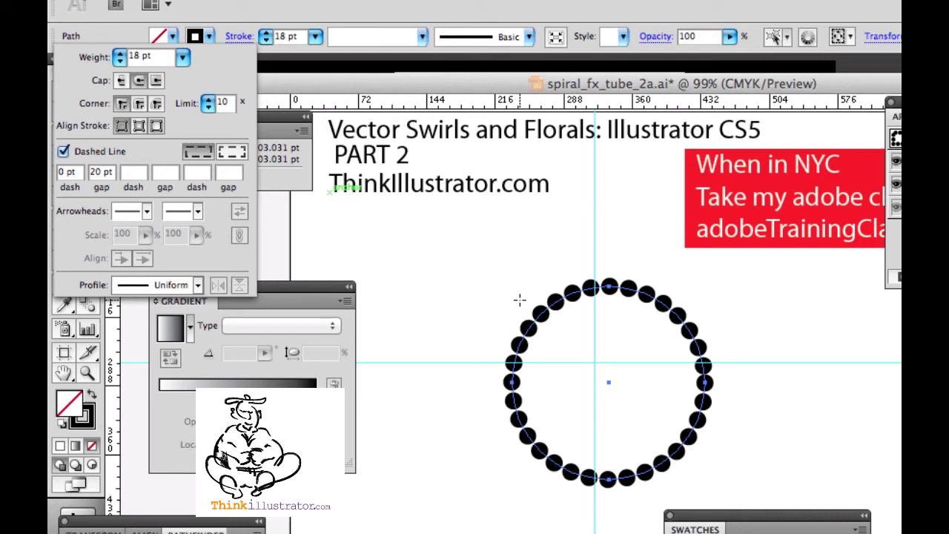
Step: Scale the dotted circle uniformly to 120% with strokes and effects scaled
key(super)
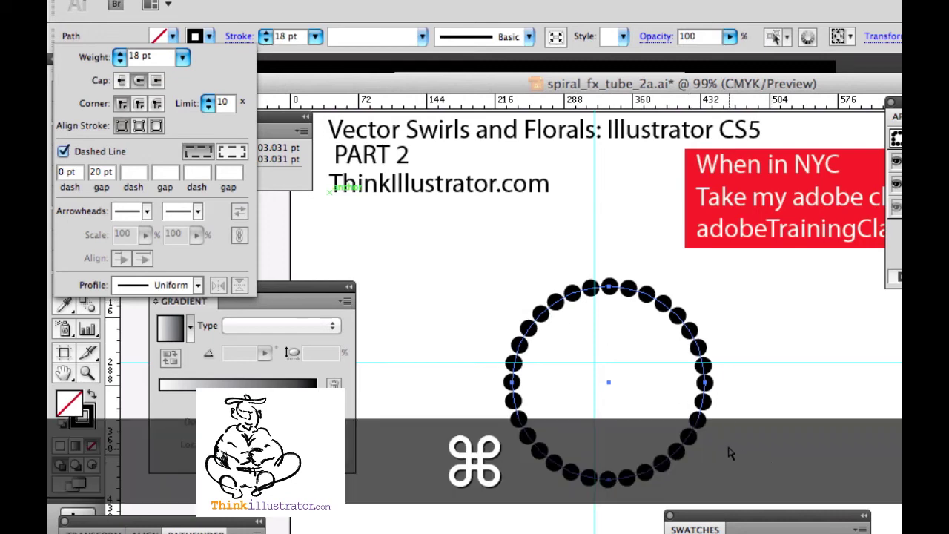
key(alt)
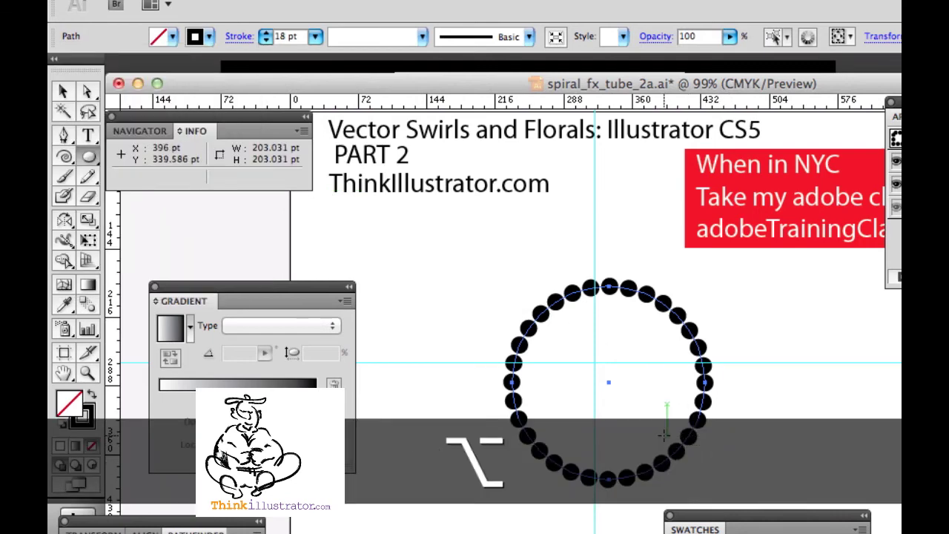
key(s)
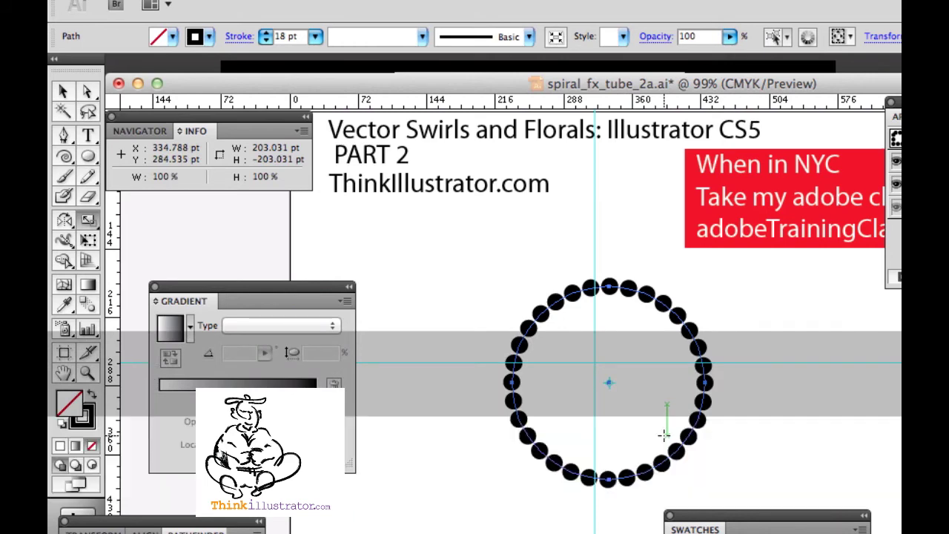
key(Return)
key(Tab)
key(Tab)
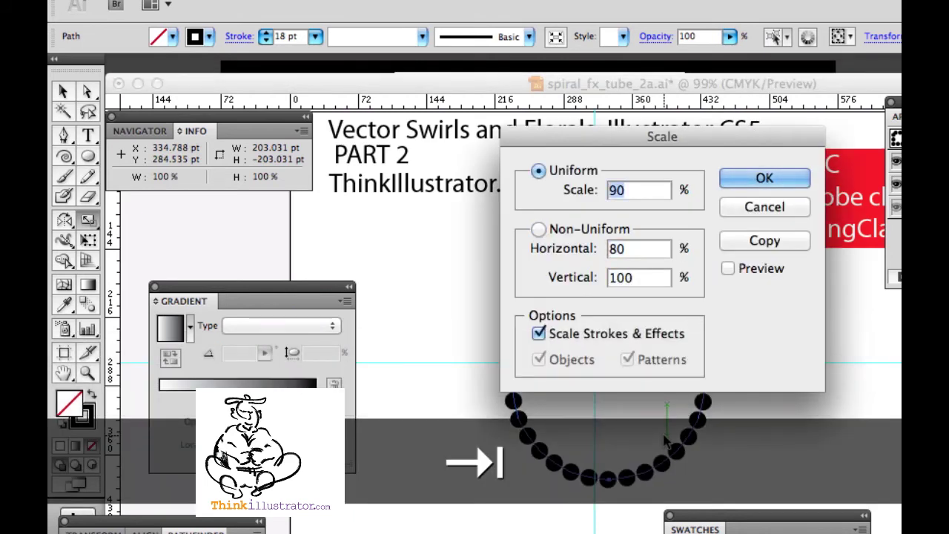
text(120)
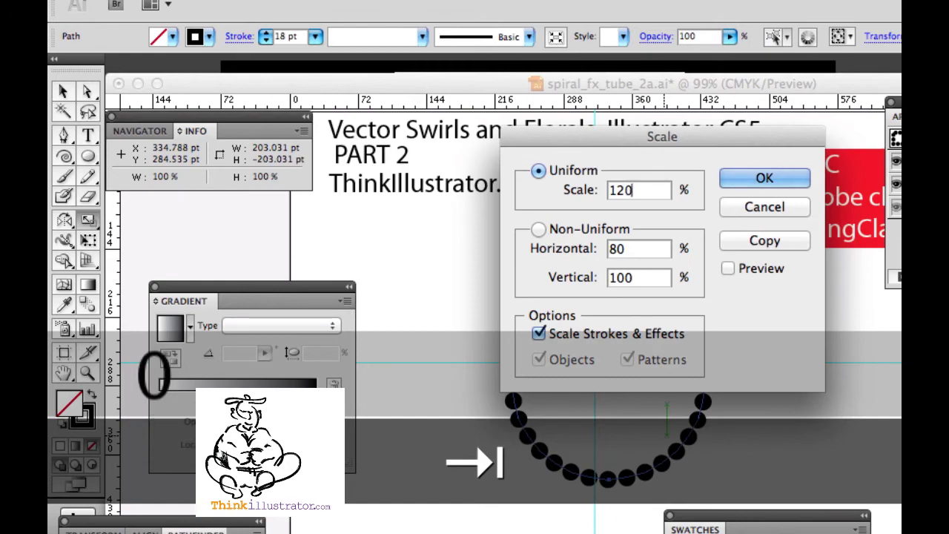
key(Return)
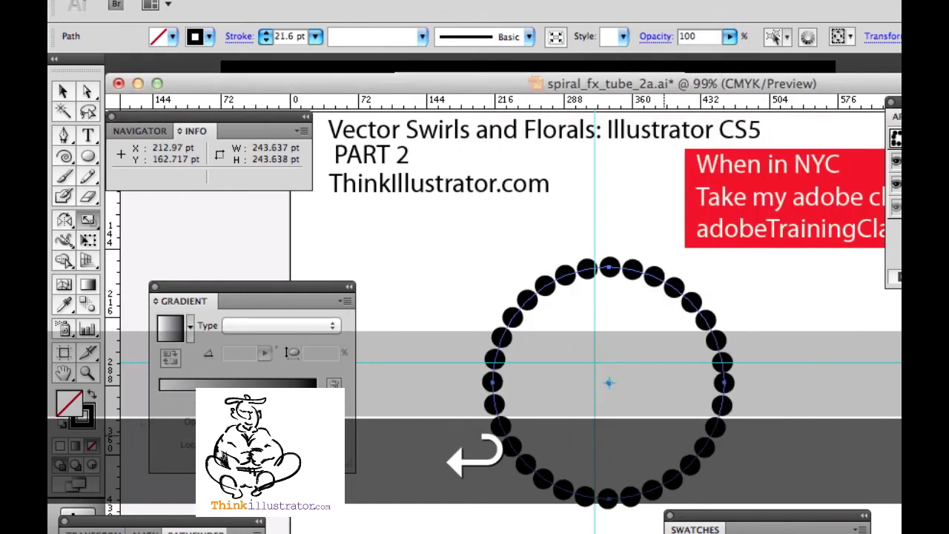
Step: Repeat the 120% scaling on the dotted circle and narrow its stroke on the right side with the Width tool
key(super+d)
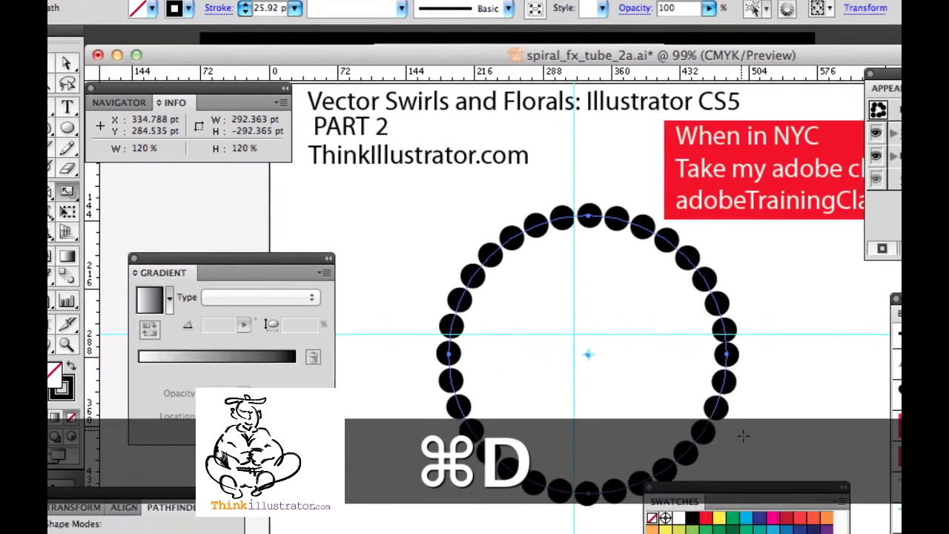
key(shift)
key(shift+w)
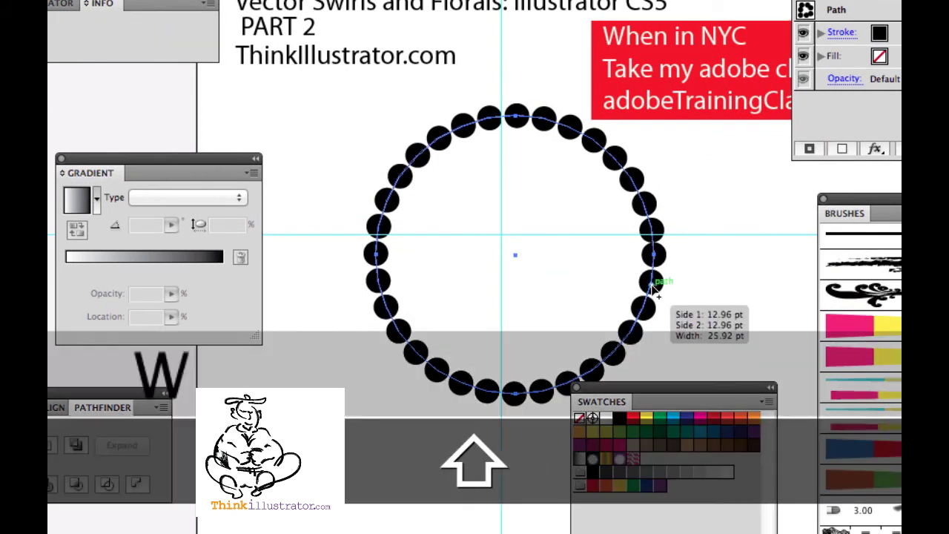
drag(652, 288, 652, 282)
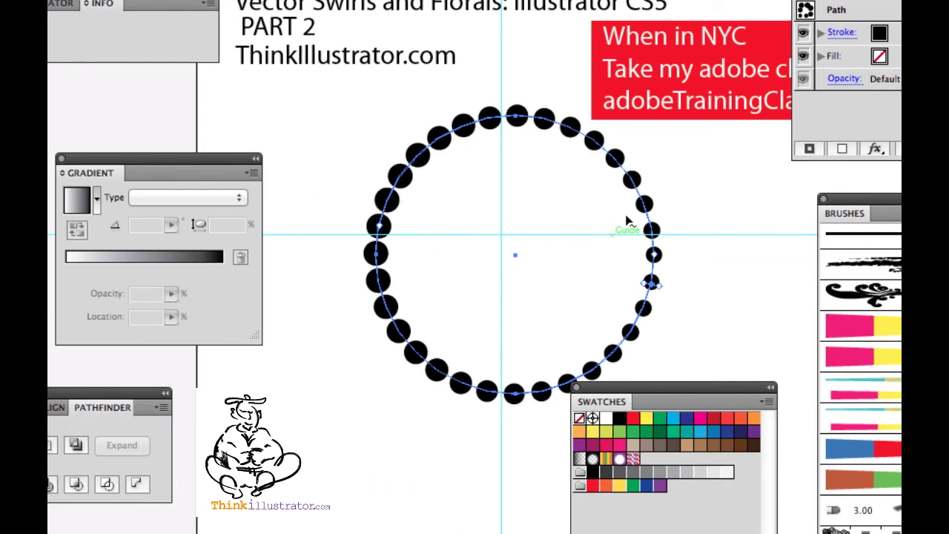
Step: Try widening the stroke at the circle's upper-left with the Width tool, and undo it
drag(442, 138, 455, 154)
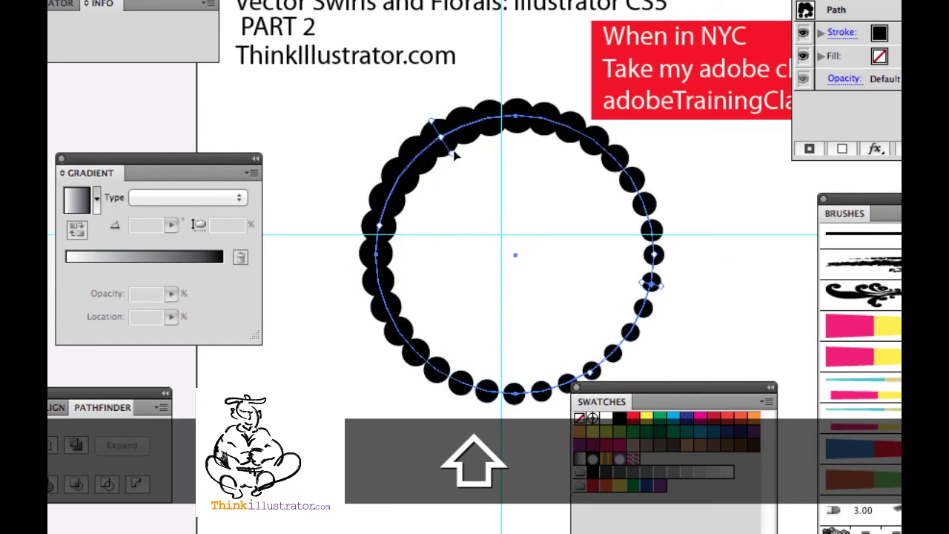
key(super+z)
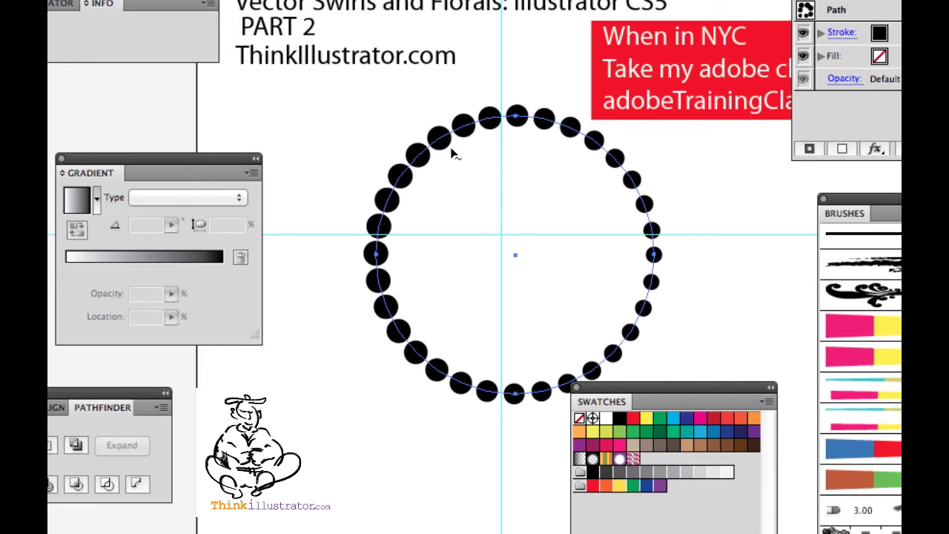
click(454, 152)
Step: Scale the tapered dotted circle uniformly to 80% with strokes and effects scaled
key(s)
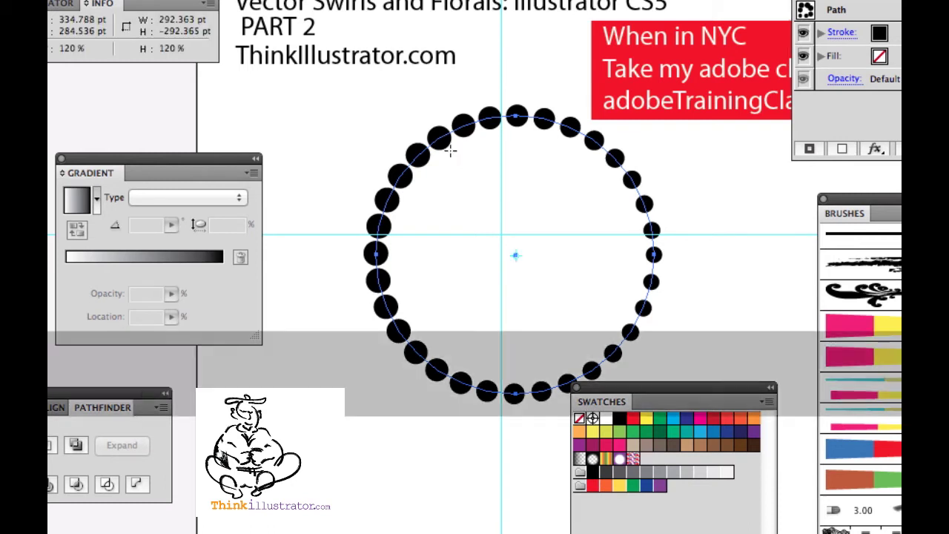
key(Return)
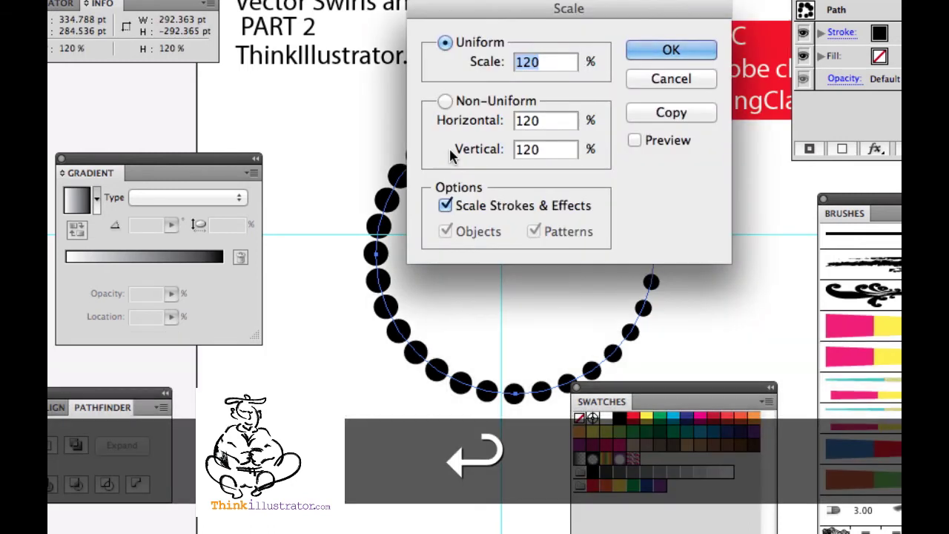
text(80)
key(Return)
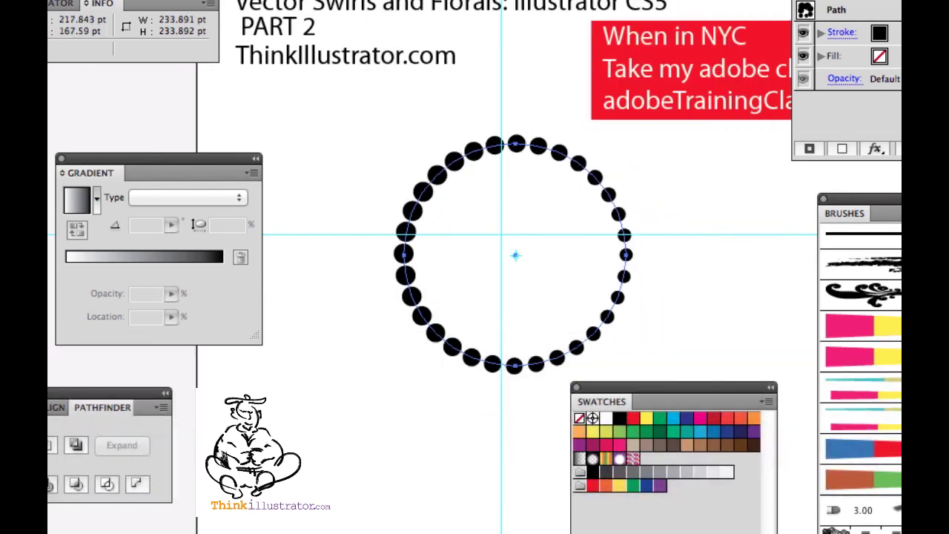
Step: Set up a Transform effect on the dotted circle with 6 copies, 80% horizontal and vertical scale, and preview on
click(453, 9)
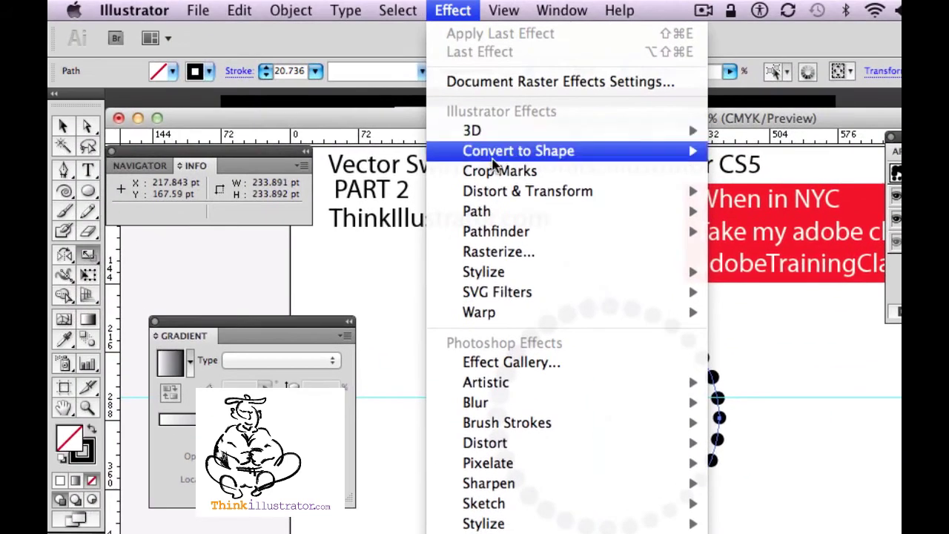
mouse_move(501, 196)
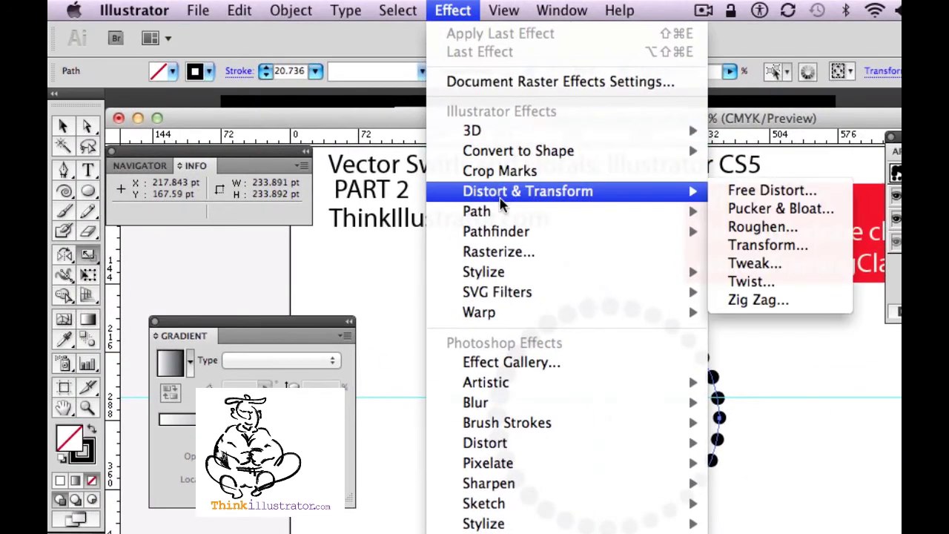
click(755, 251)
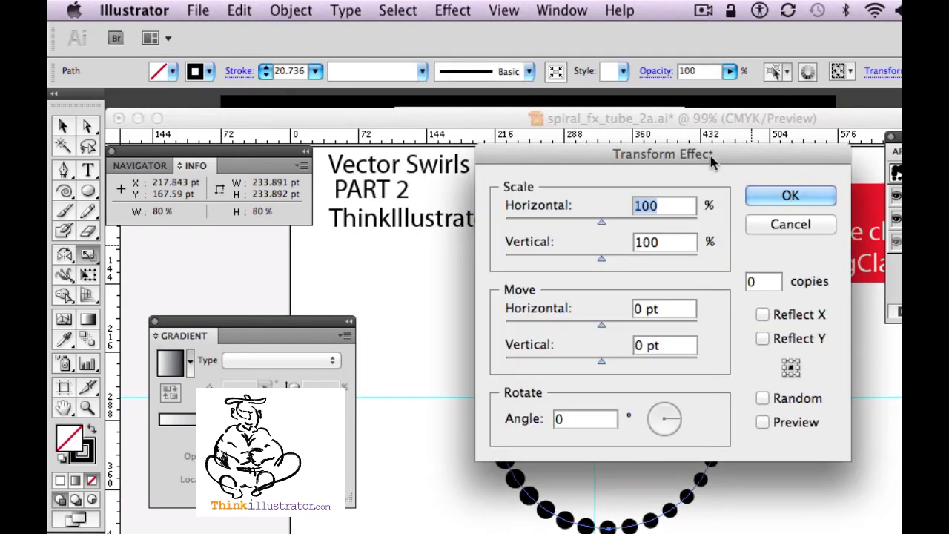
drag(712, 156, 324, 207)
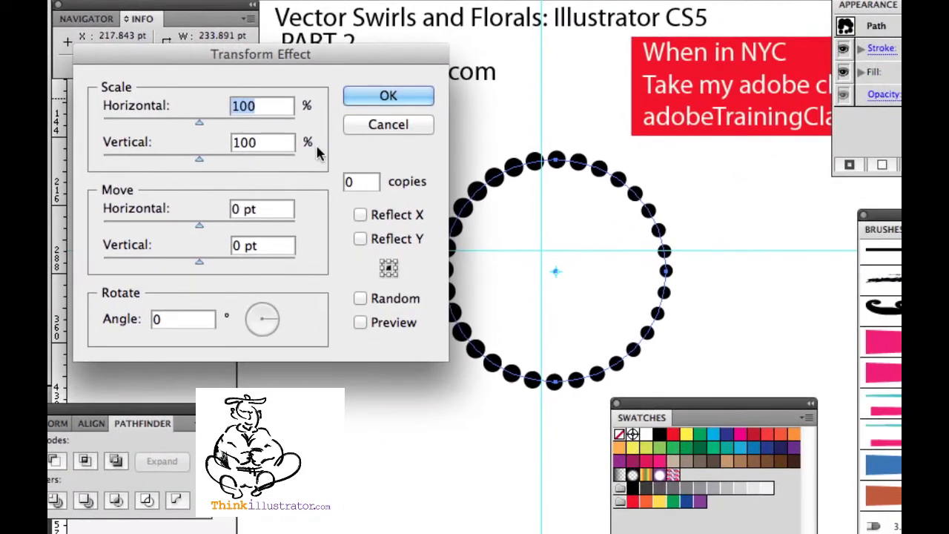
click(354, 182)
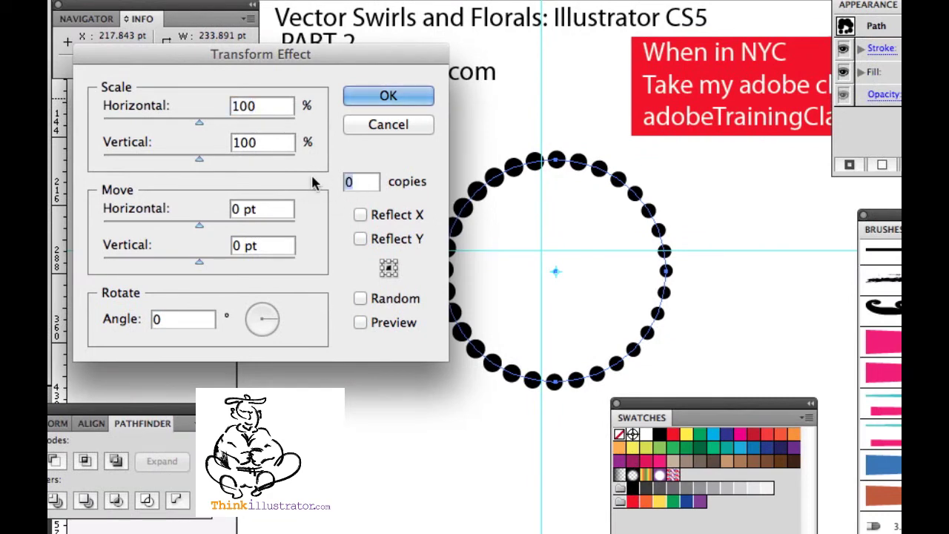
text(6)
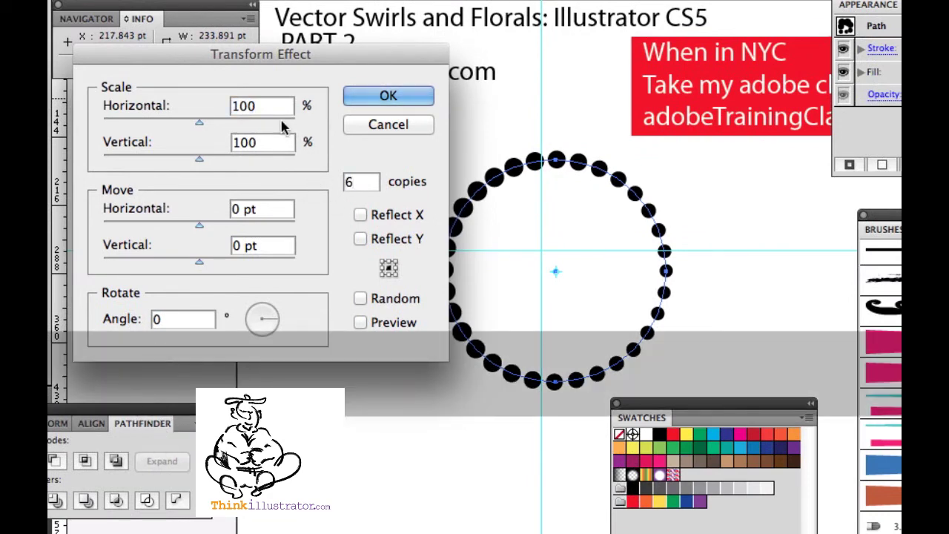
drag(276, 104, 176, 103)
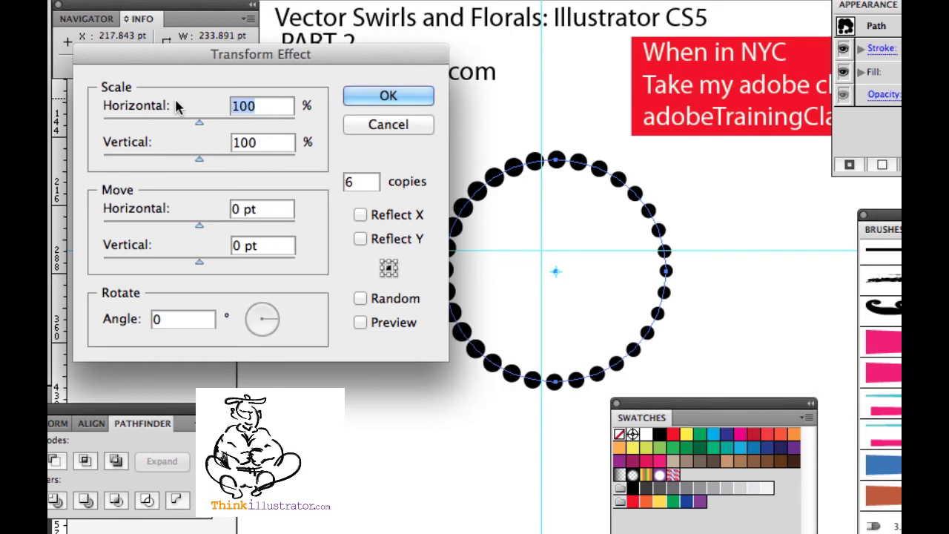
text(80)
key(Tab)
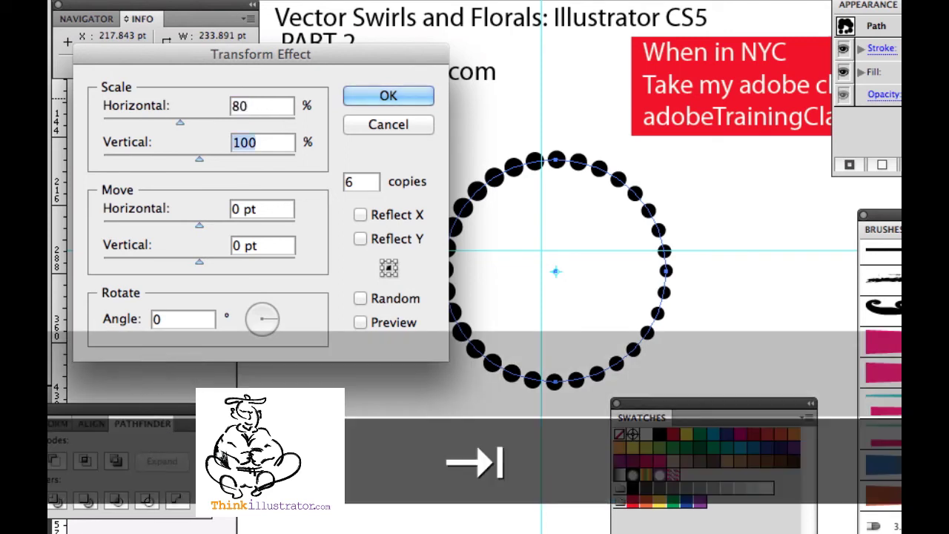
text(80)
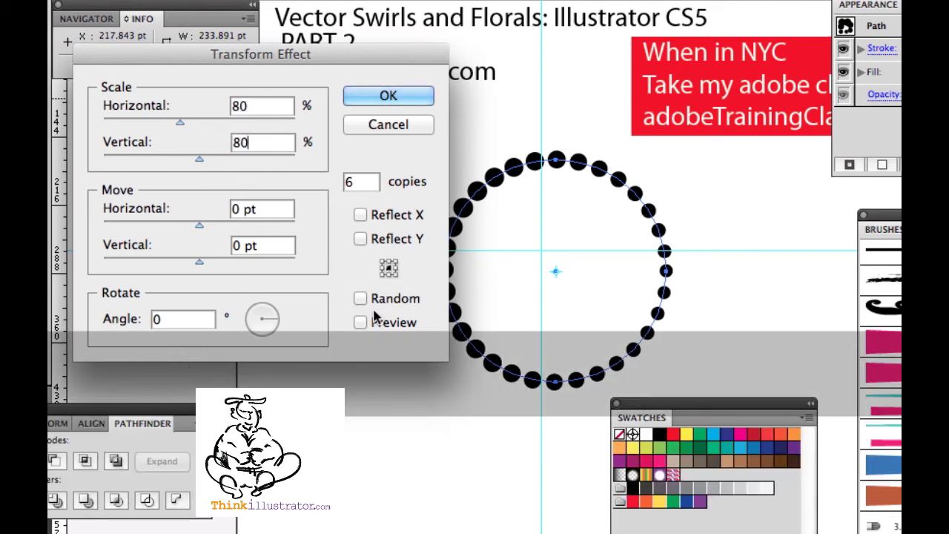
click(360, 322)
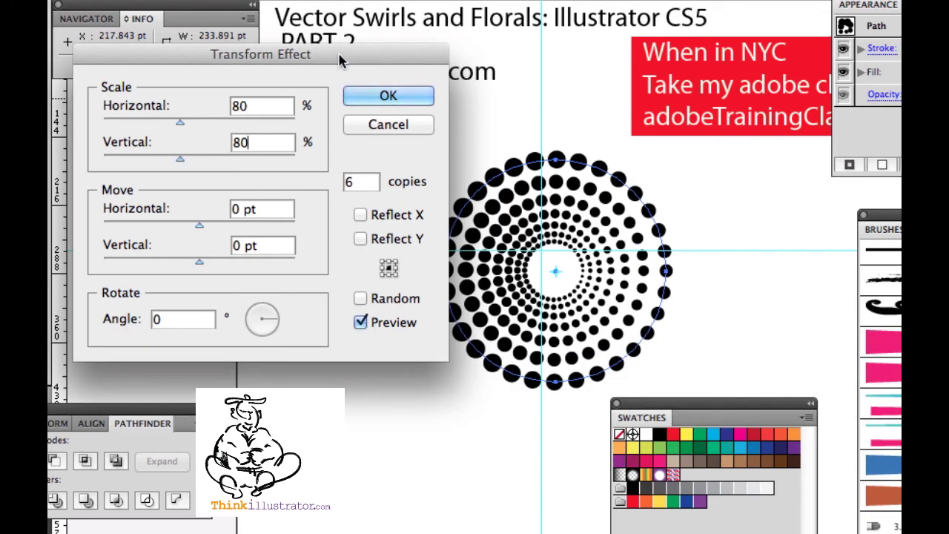
Step: Set the Transform effect's horizontal move to 30 pt, keeping the circle in view beside the dialog
drag(342, 58, 306, 56)
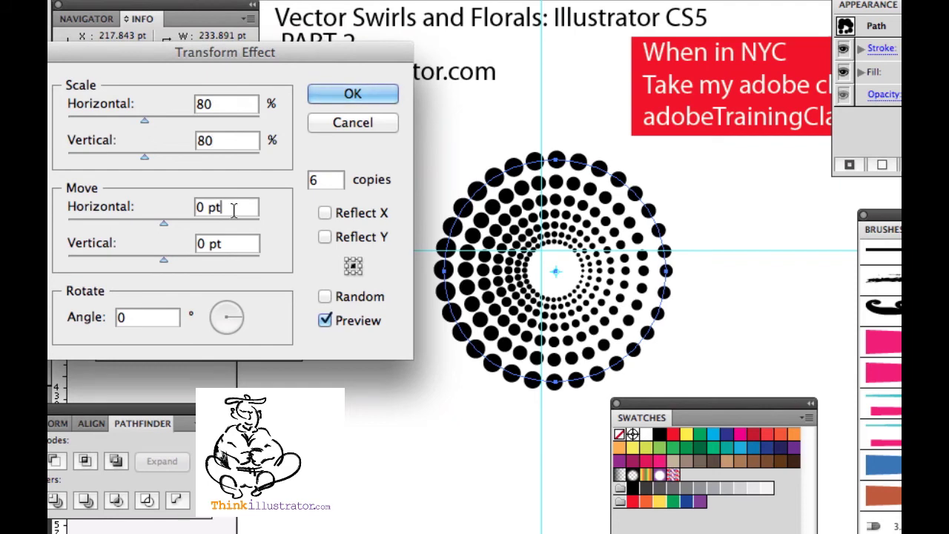
key(Up)
key(Up)
key(Up)
key(Up)
key(Up)
key(Up)
key(Up)
key(Up)
key(Up)
key(Up)
key(Up)
key(Up)
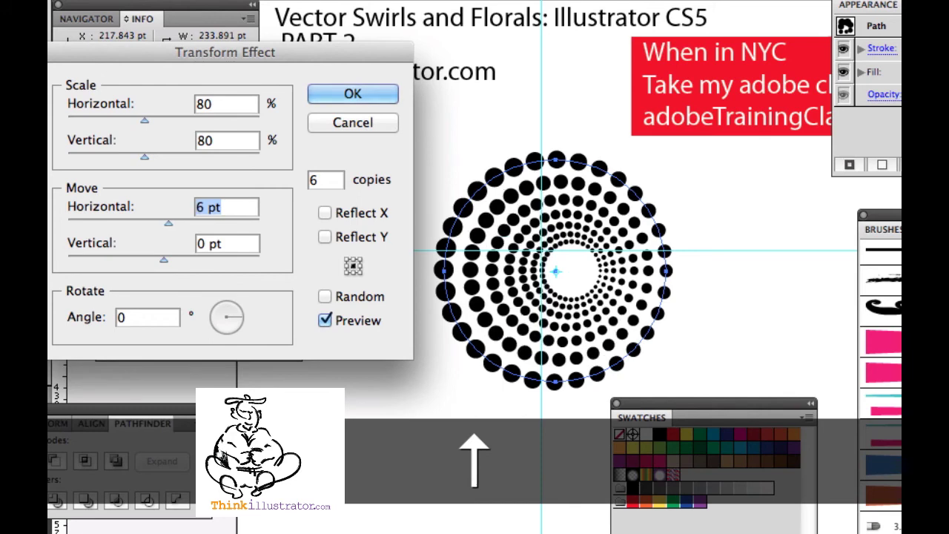
key(Up)
key(Up)
key(Up)
key(Up)
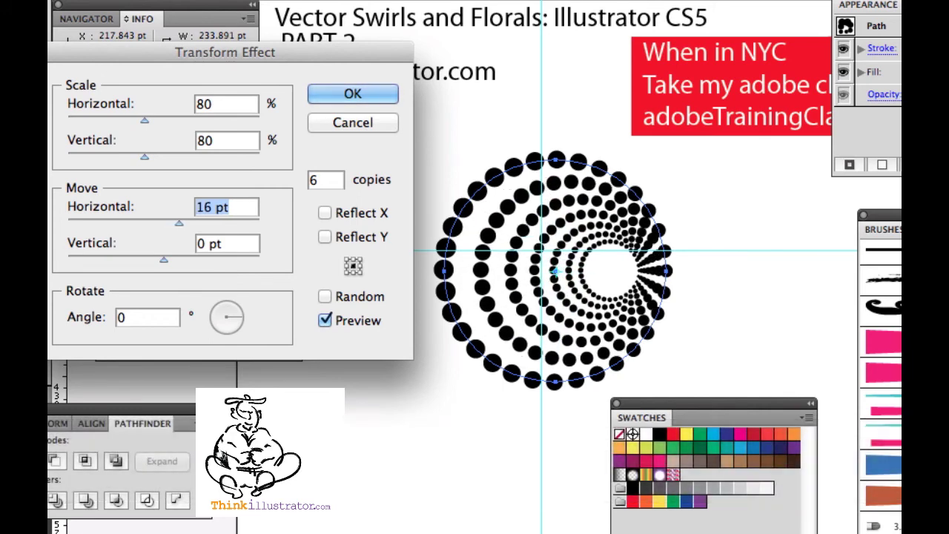
key(shift+Up)
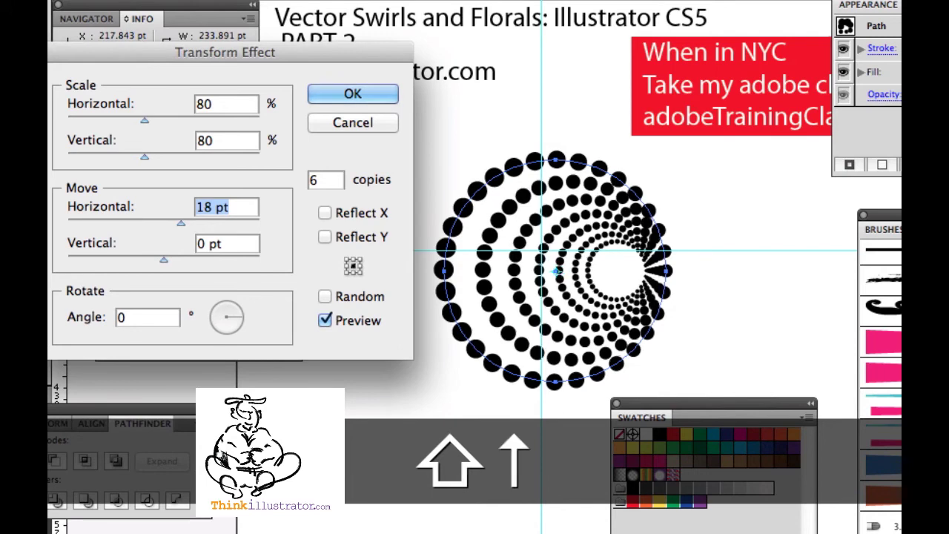
key(shift+Up)
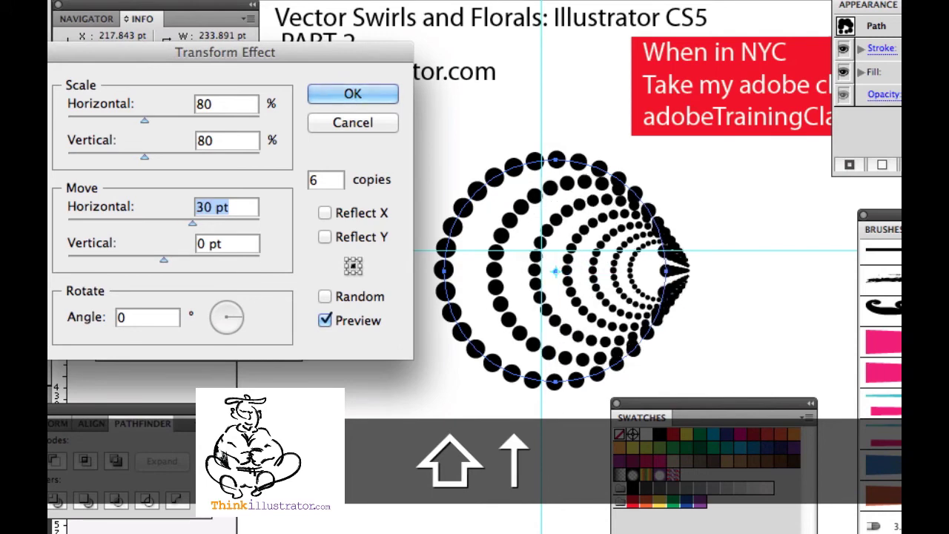
Step: Set the Transform effect's vertical move to -30 pt
key(Tab)
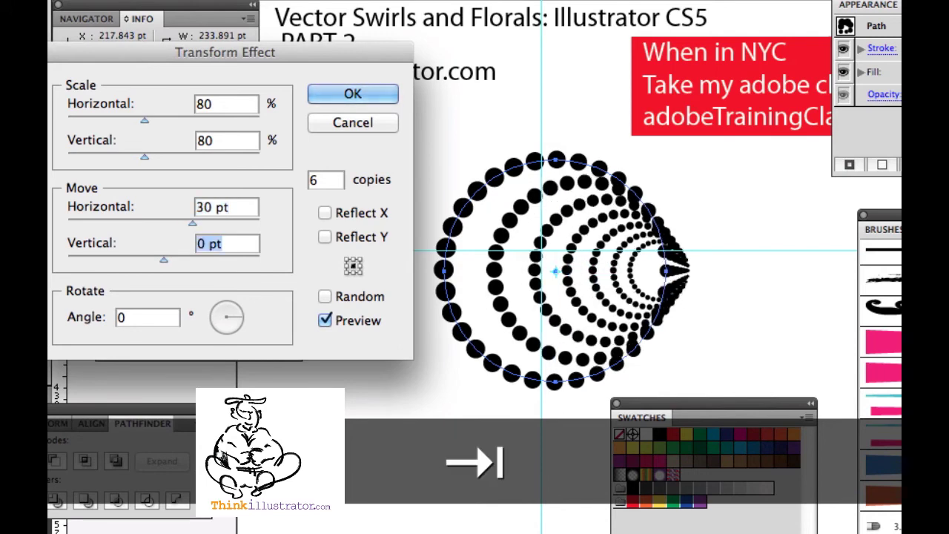
key(shift+Down)
key(shift+Down)
key(shift+Down)
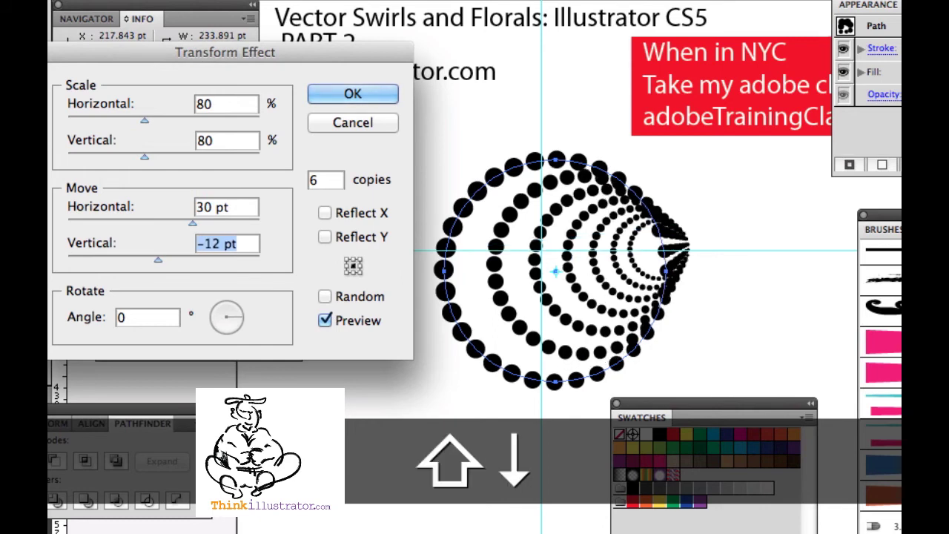
key(shift+Up)
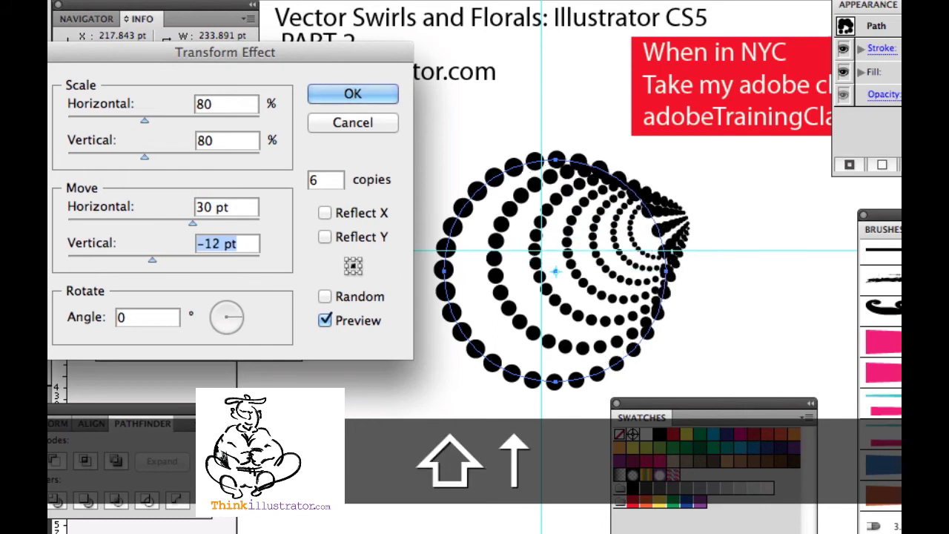
key(shift+Up)
key(shift+Down)
key(shift+Down)
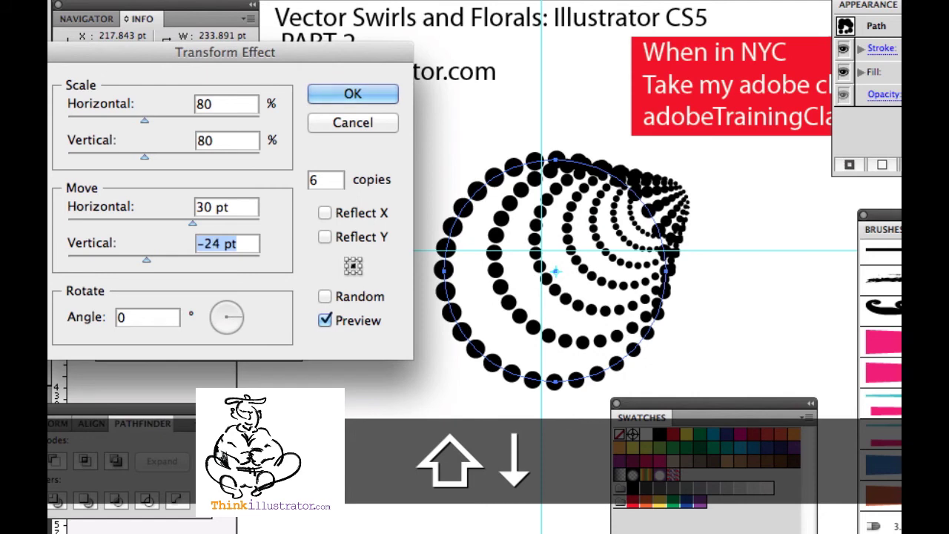
key(shift+Left)
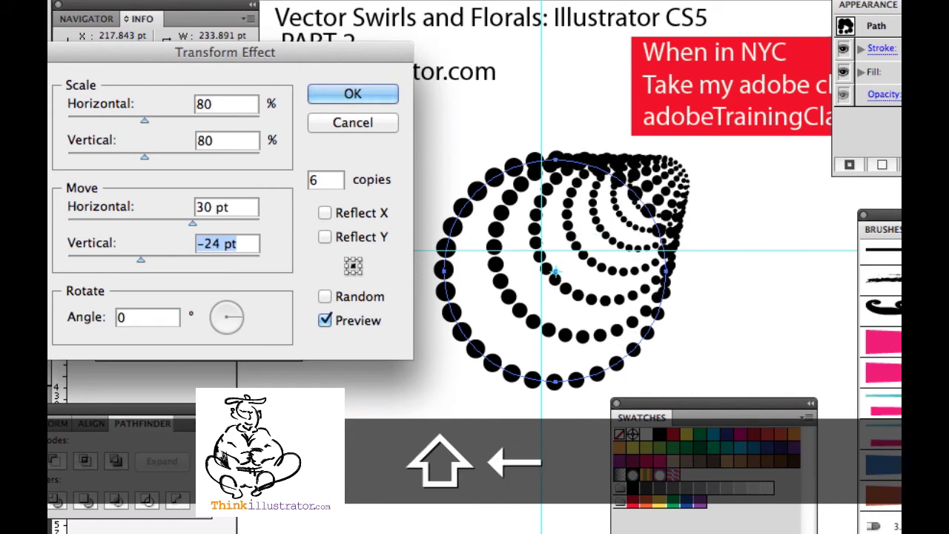
key(shift+Down)
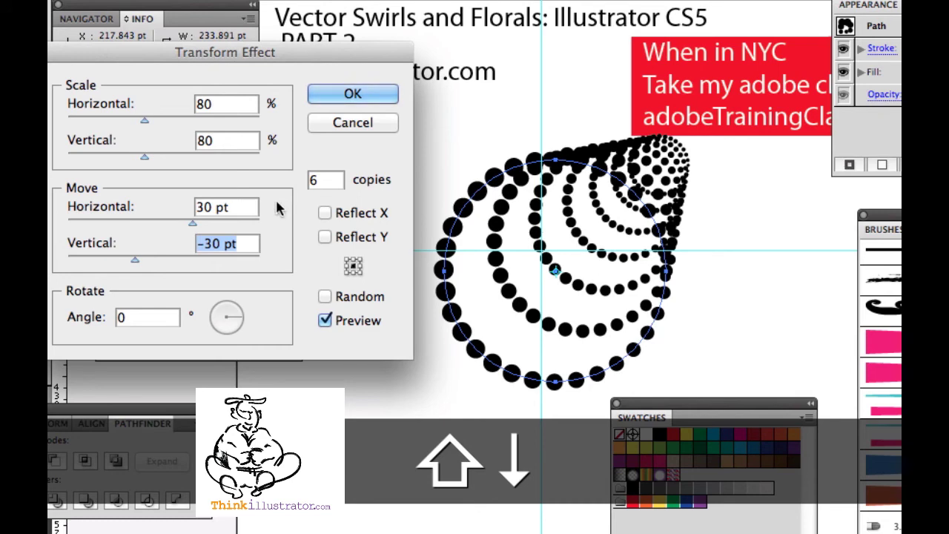
Step: Increase the number of copies in the Transform effect to 27
click(324, 181)
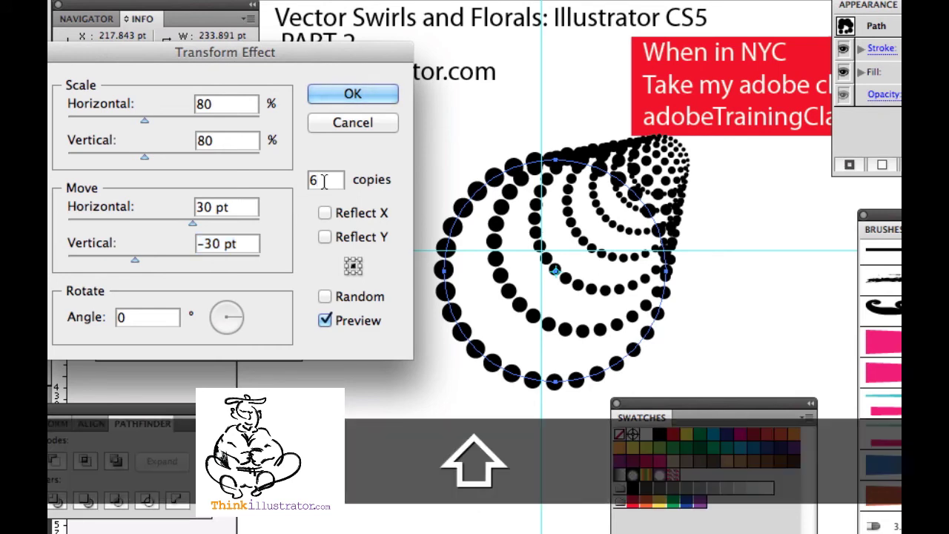
key(shift+Up)
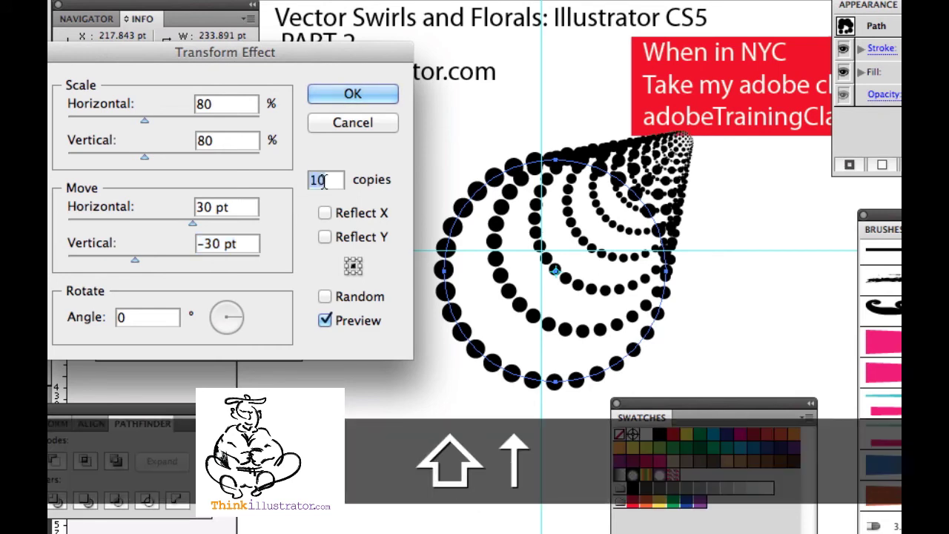
key(shift+Up)
key(shift+Up)
key(Down)
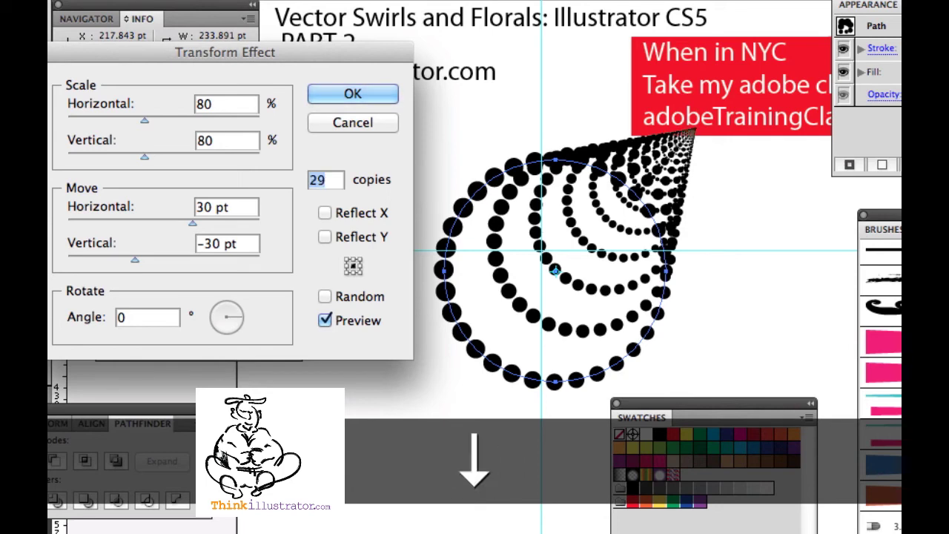
key(Down)
key(Down)
Step: Set the Transform effect's vertical scale to 83%
click(239, 143)
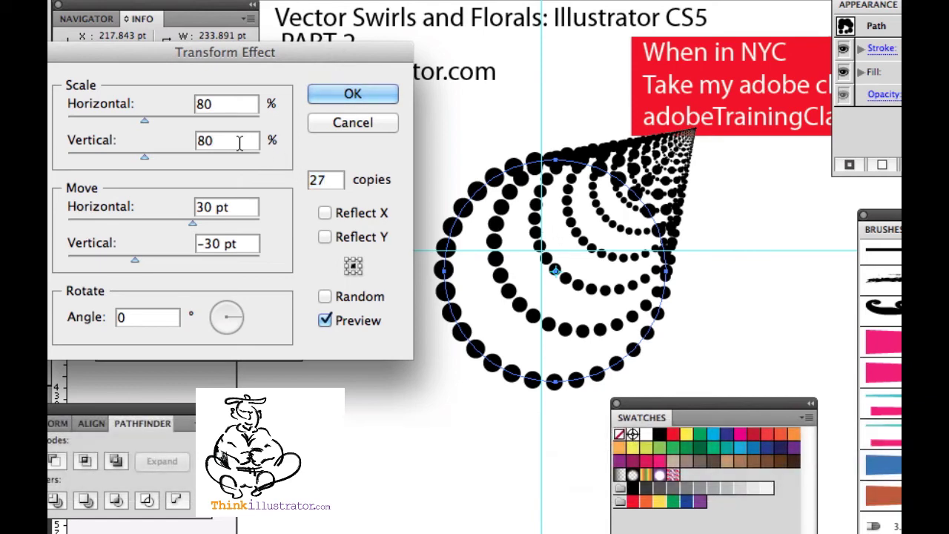
key(shift)
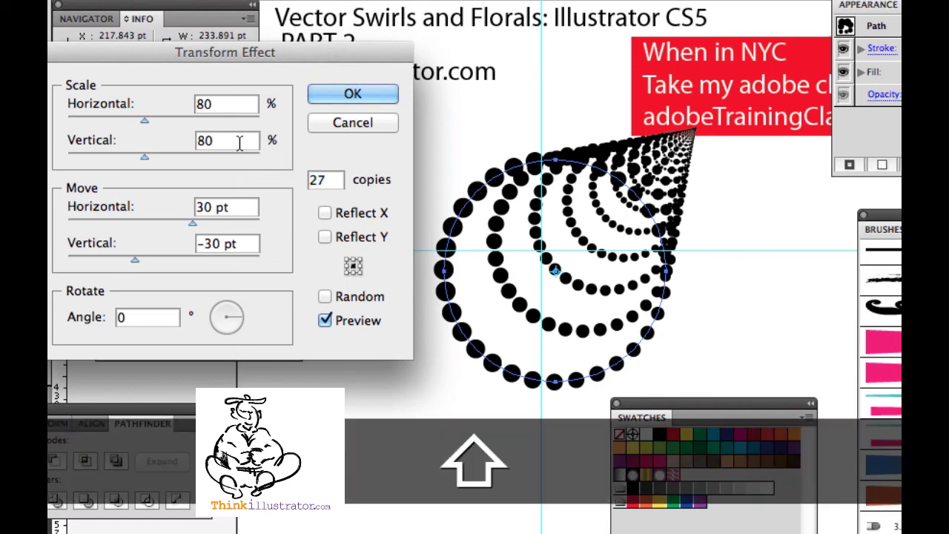
key(Up)
key(Up)
key(Up)
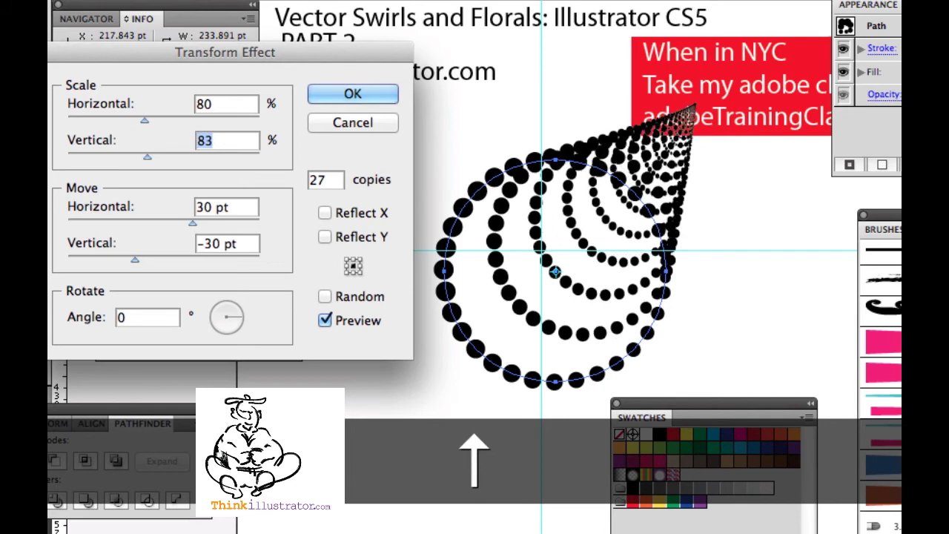
Step: Set the Transform effect's vertical scale to 81% and apply the effect to the dotted circle
key(Down)
key(Down)
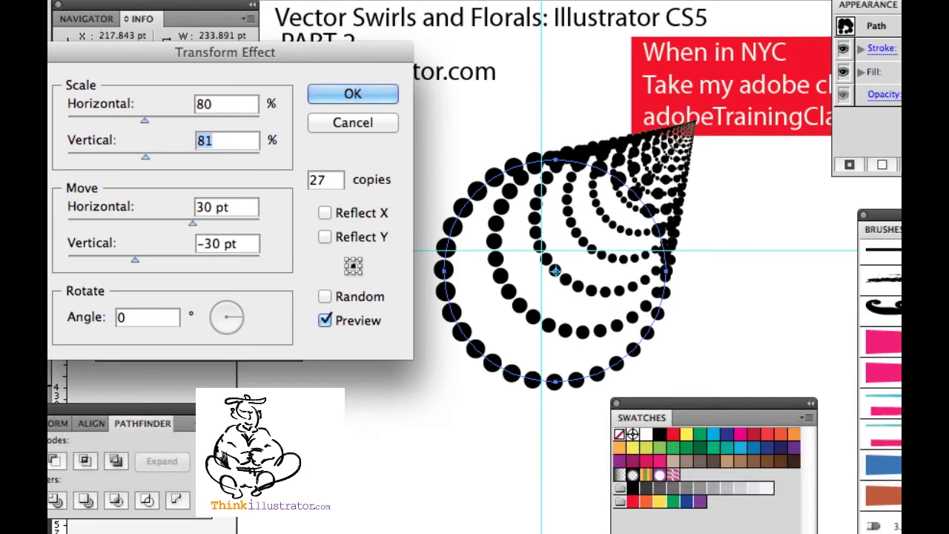
click(354, 95)
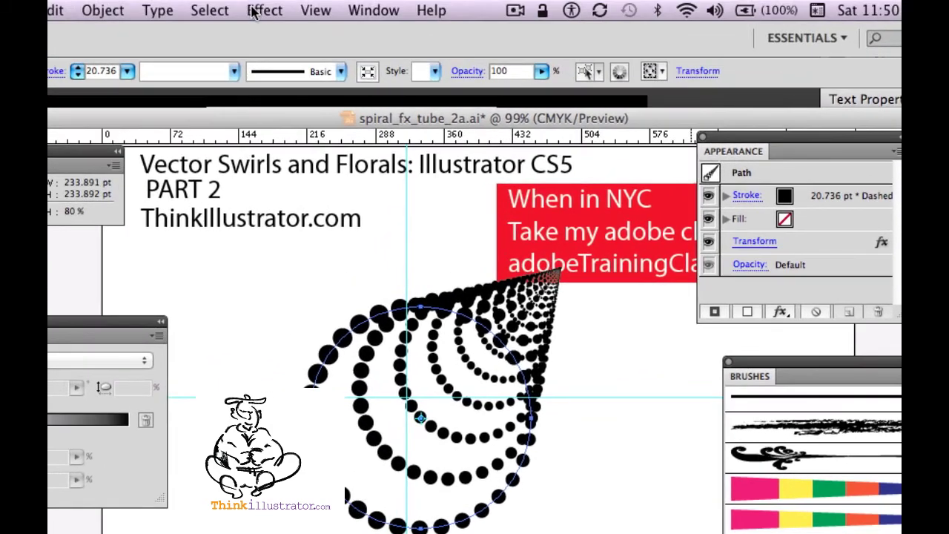
Step: Apply a second instance of the same Transform effect to the dotted circle
click(265, 10)
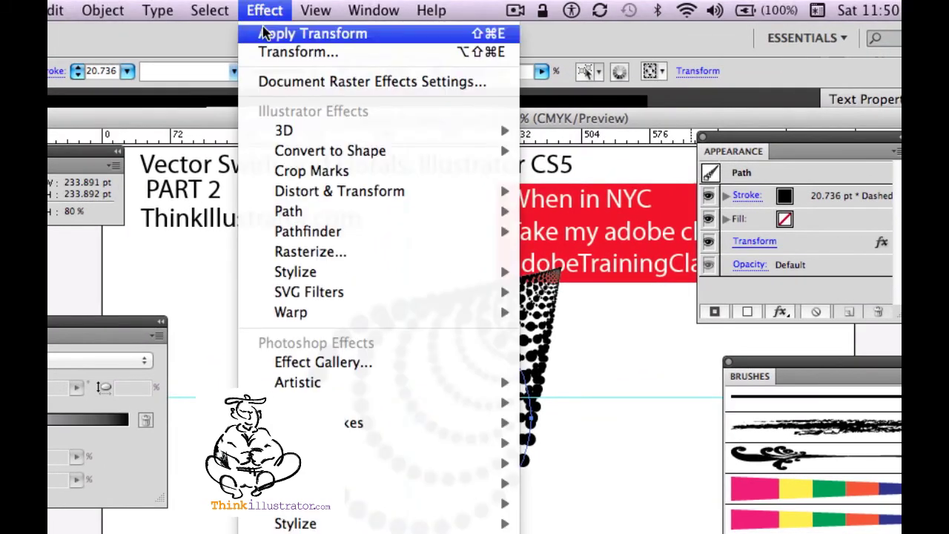
click(262, 33)
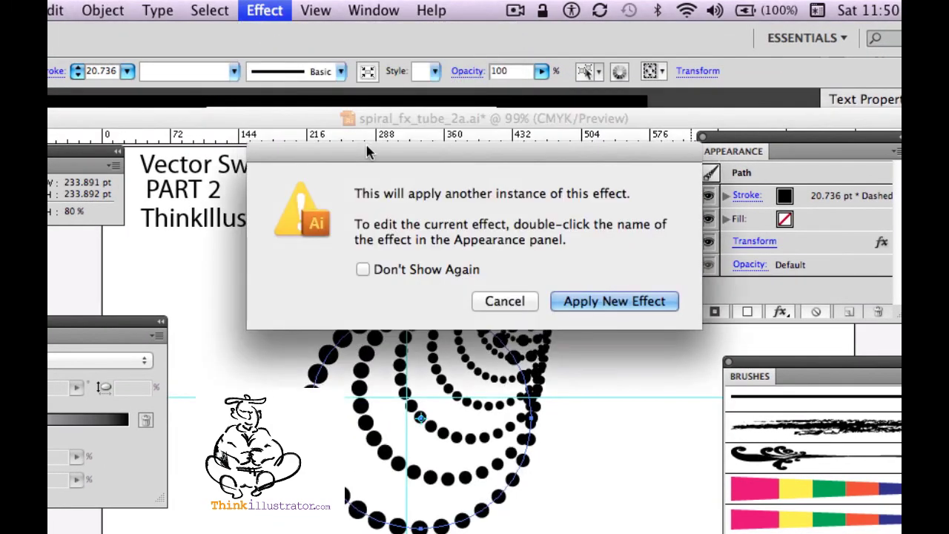
click(589, 304)
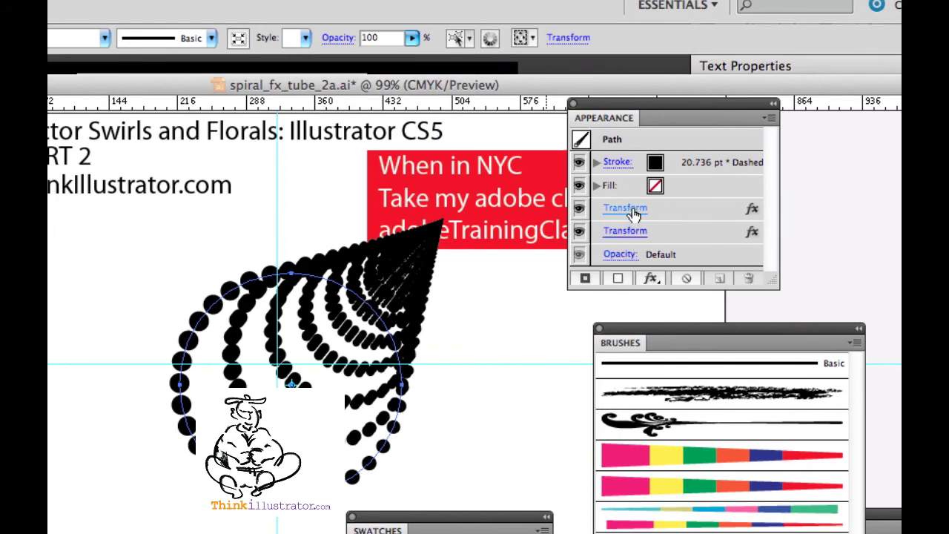
Step: Reopen the first of the two listed Transform effects, turn on its preview and raise the horizontal move to 60 pt
click(631, 213)
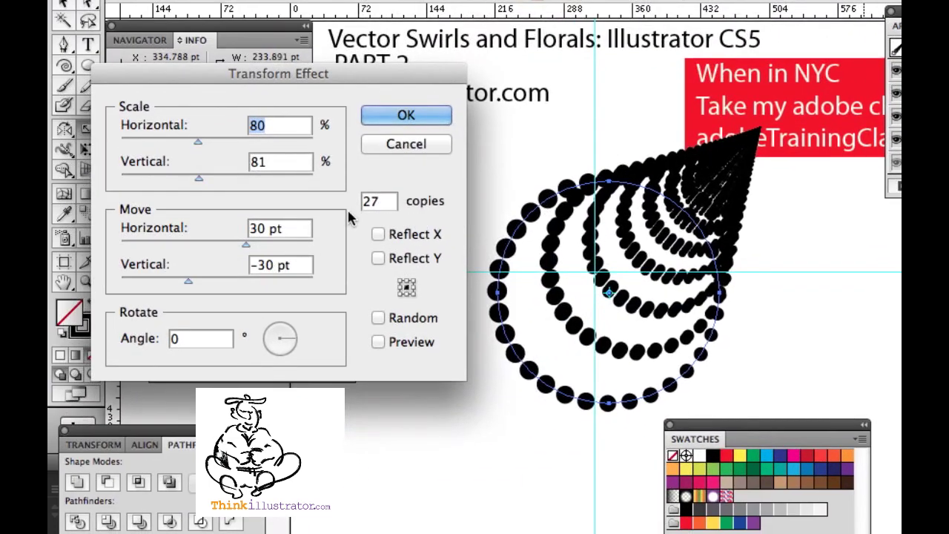
click(303, 227)
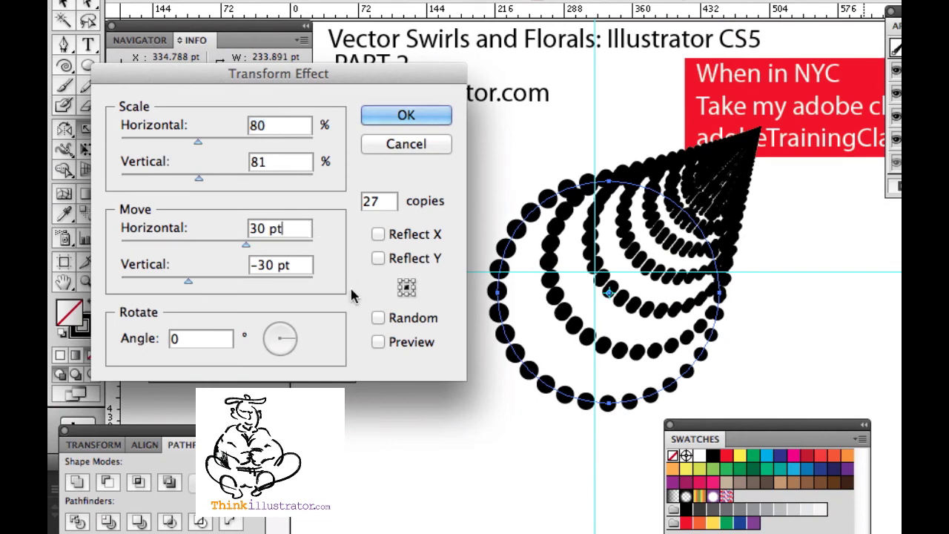
click(378, 341)
key(shift+Up)
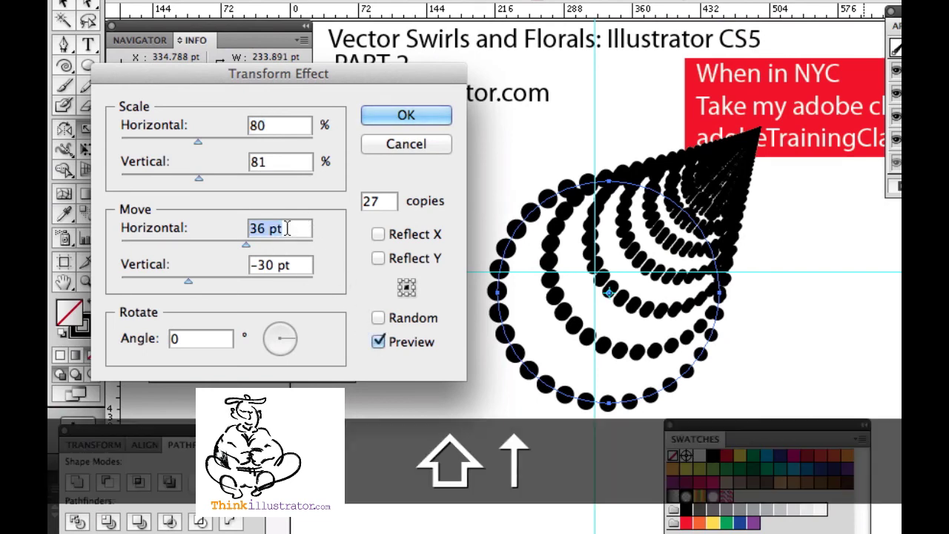
key(shift+Up)
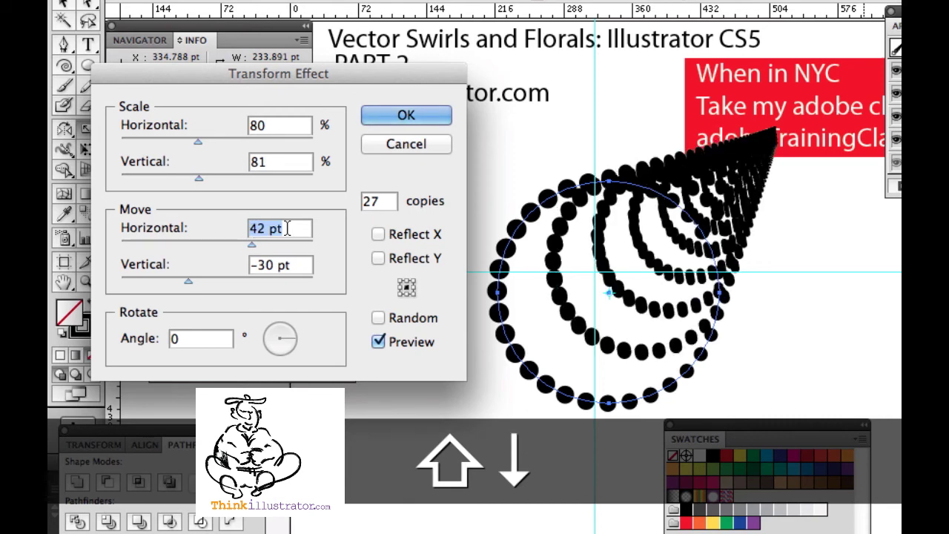
key(shift+Up)
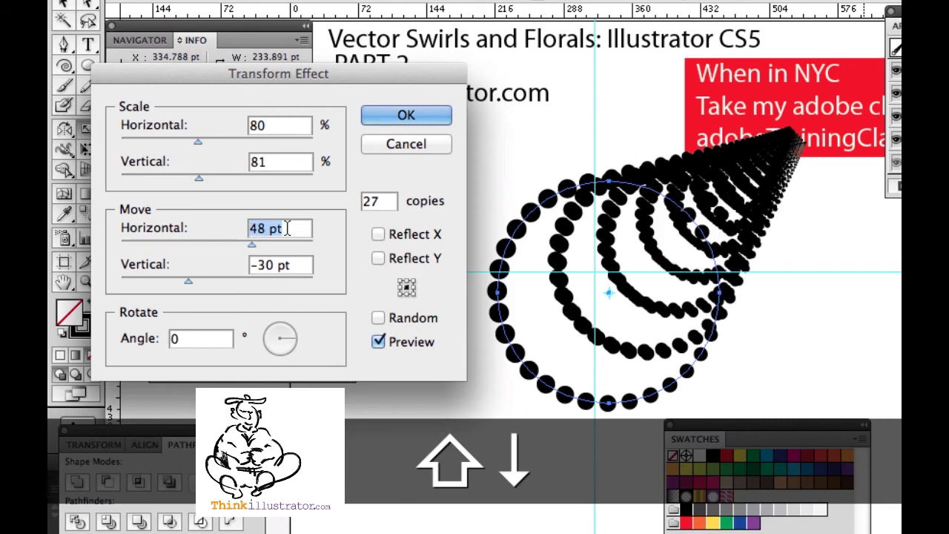
key(shift+Up)
key(shift+Up)
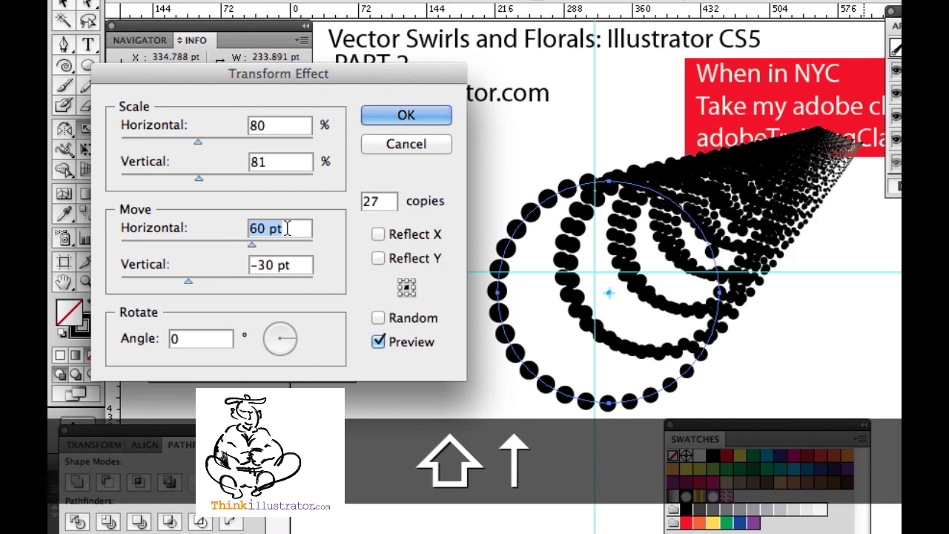
Step: Lower the first Transform effect's horizontal move to 24 pt in stages to compare the previews
key(shift+Down)
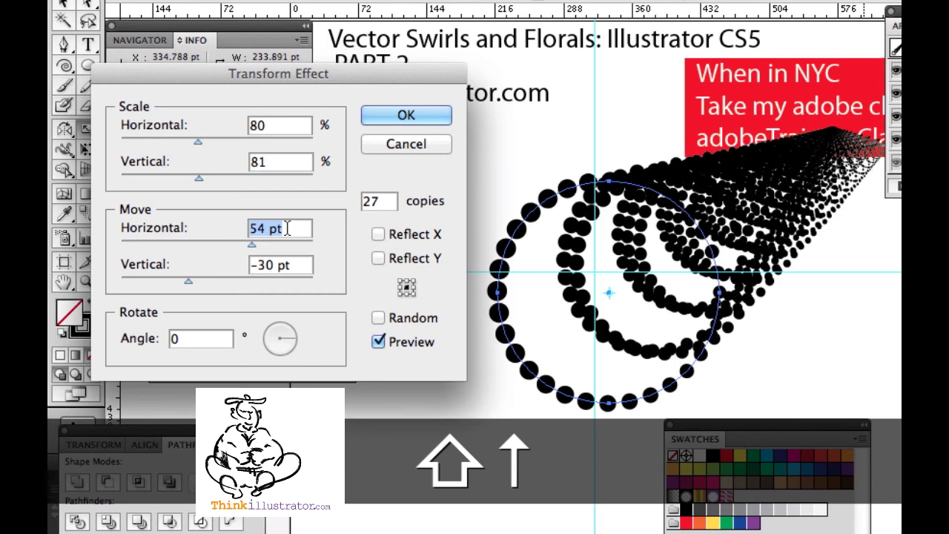
key(shift+Down)
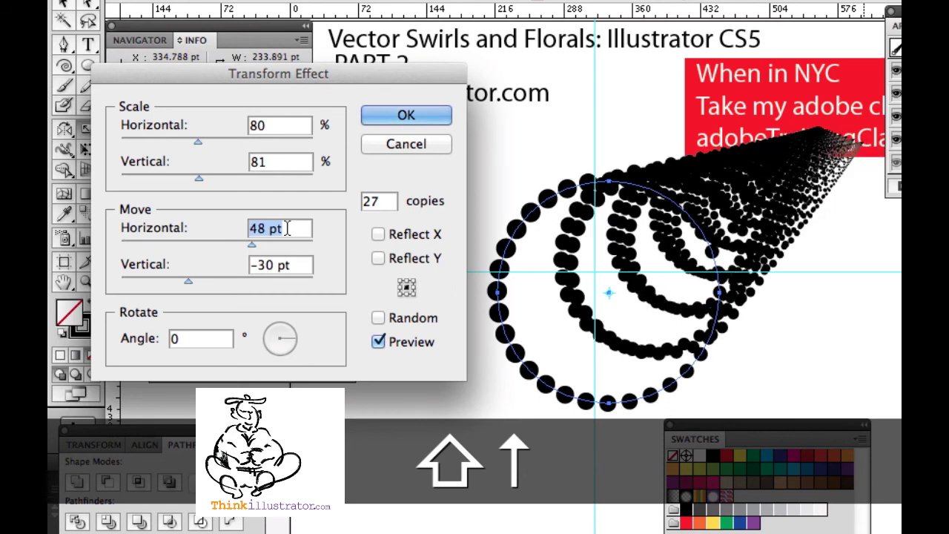
key(shift+Down)
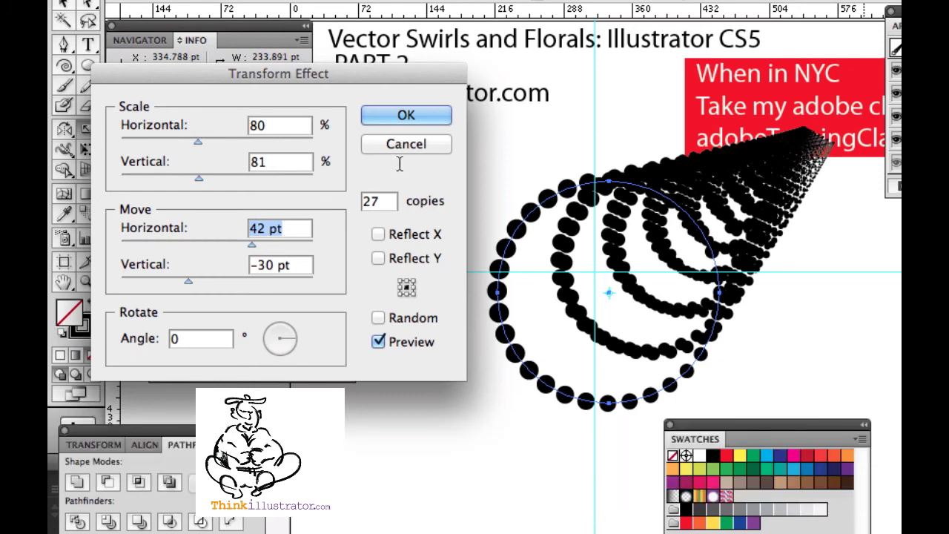
key(shift+Down)
key(Down)
key(Down)
key(Down)
key(Down)
key(Down)
key(Down)
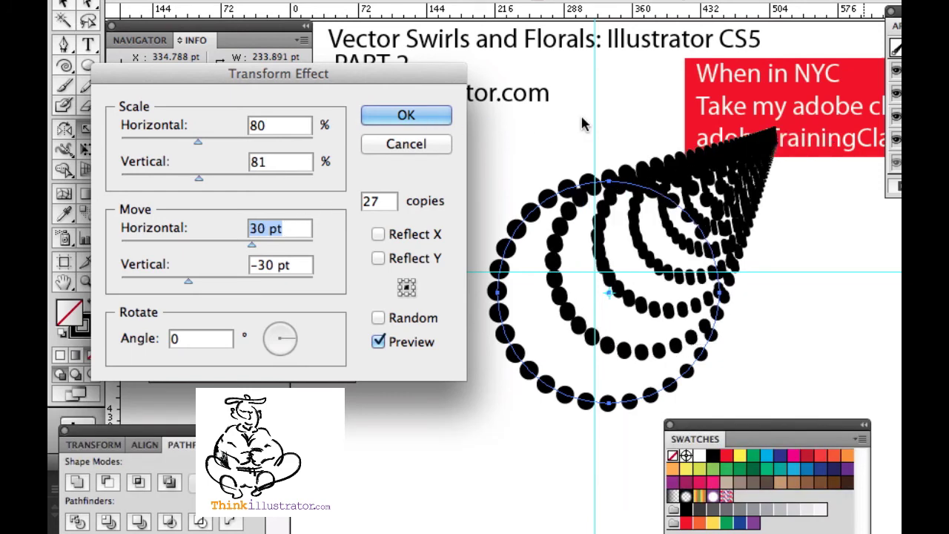
key(Down)
key(Down)
key(Down)
key(Down)
key(Down)
key(Down)
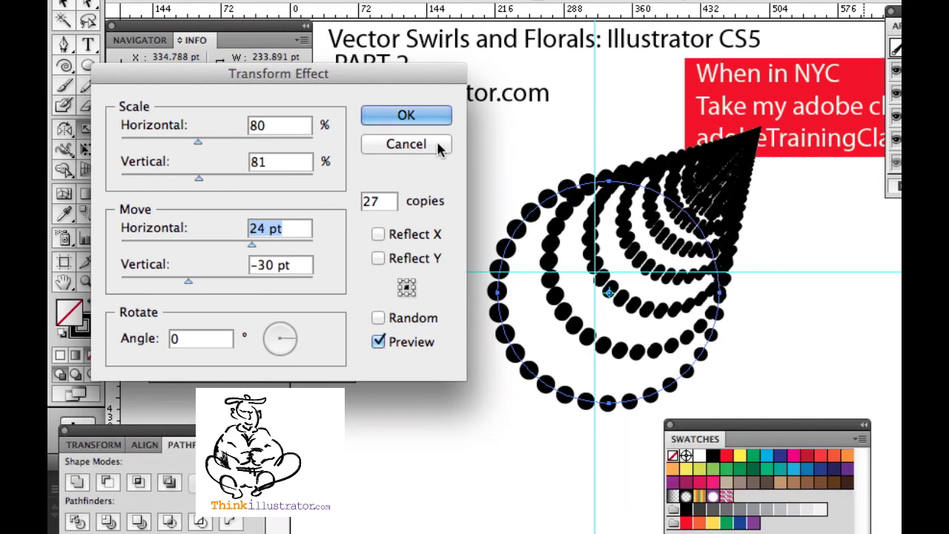
Step: Raise the first Transform effect's horizontal move to 54 pt and apply the change
key(Up)
key(Up)
key(Up)
key(Up)
key(Up)
key(Up)
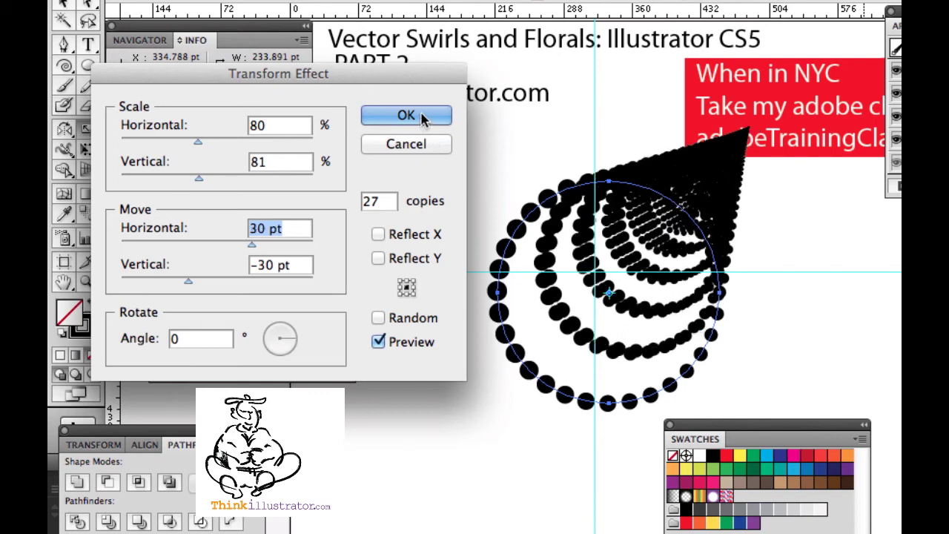
key(Up)
key(Up)
key(Up)
key(Up)
key(Up)
key(Up)
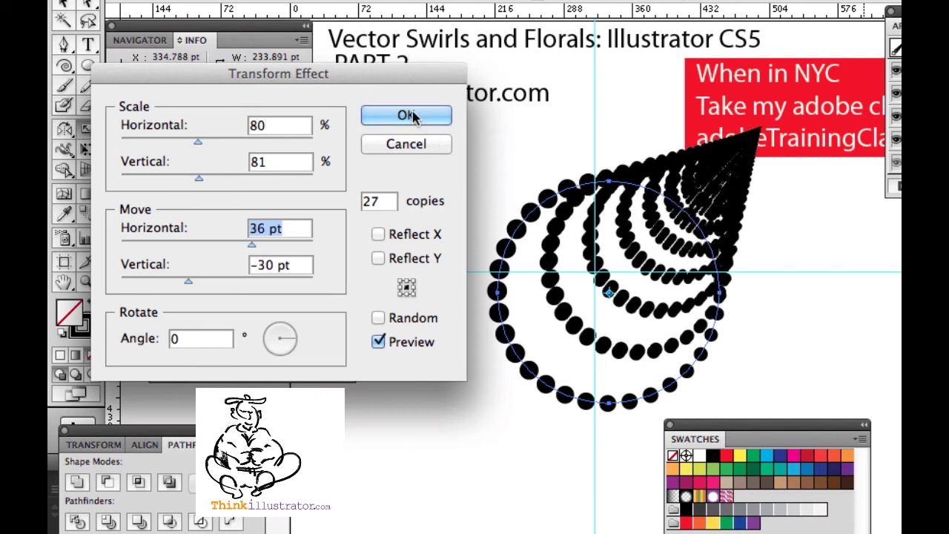
key(Up)
key(Up)
key(Up)
key(Up)
key(Up)
key(Up)
key(Up)
key(Up)
key(Up)
key(Up)
key(Up)
key(Up)
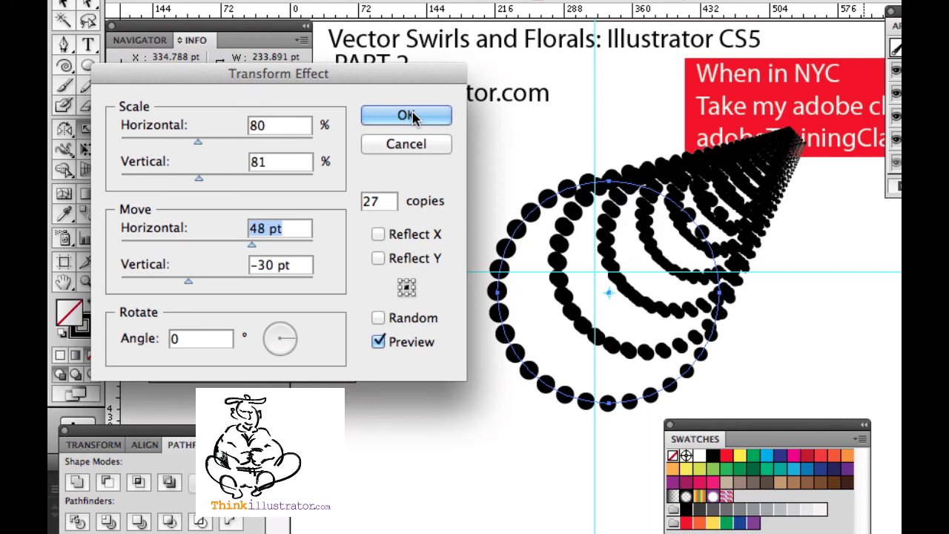
key(Up)
key(Up)
key(Up)
key(Up)
key(Up)
key(Up)
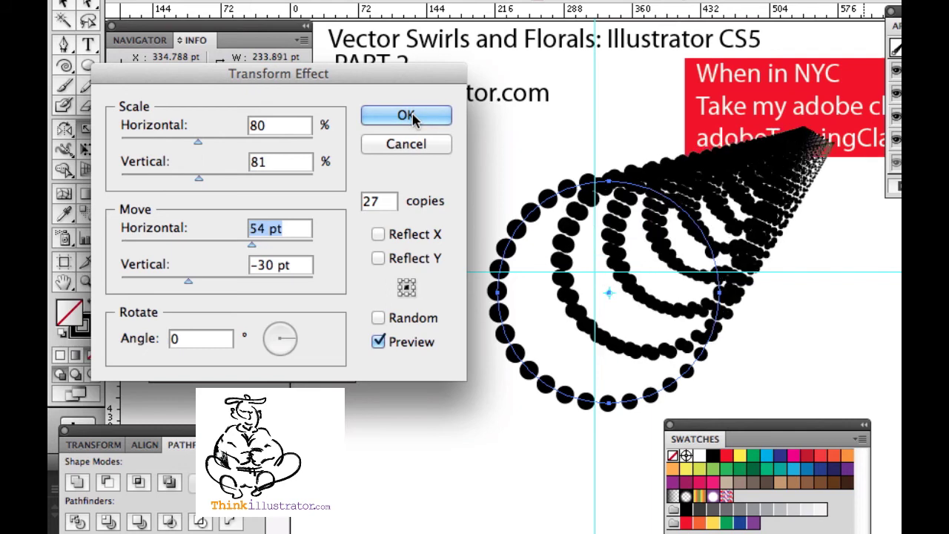
click(406, 115)
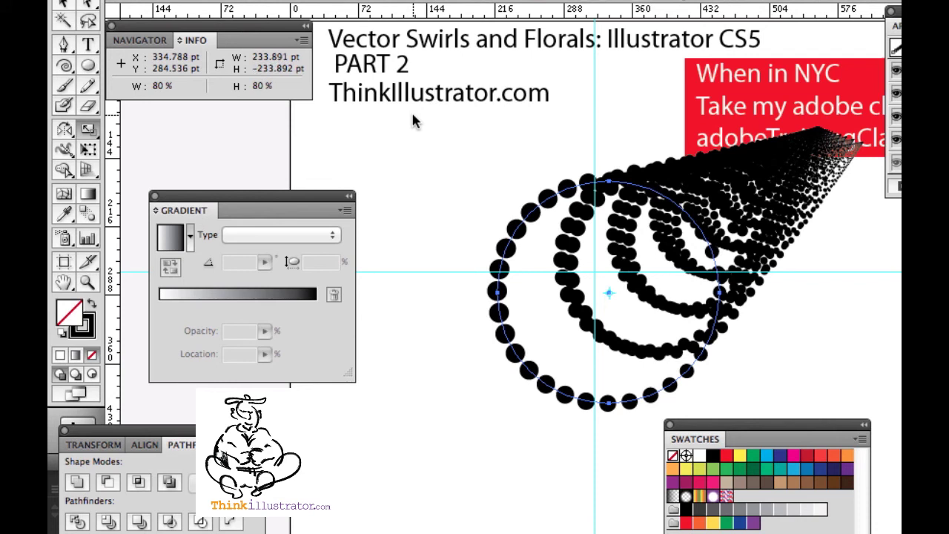
Step: Delete the circle's top anchor point to remove its upper half, and clear the remaining dotted artwork from the artboard
key(super)
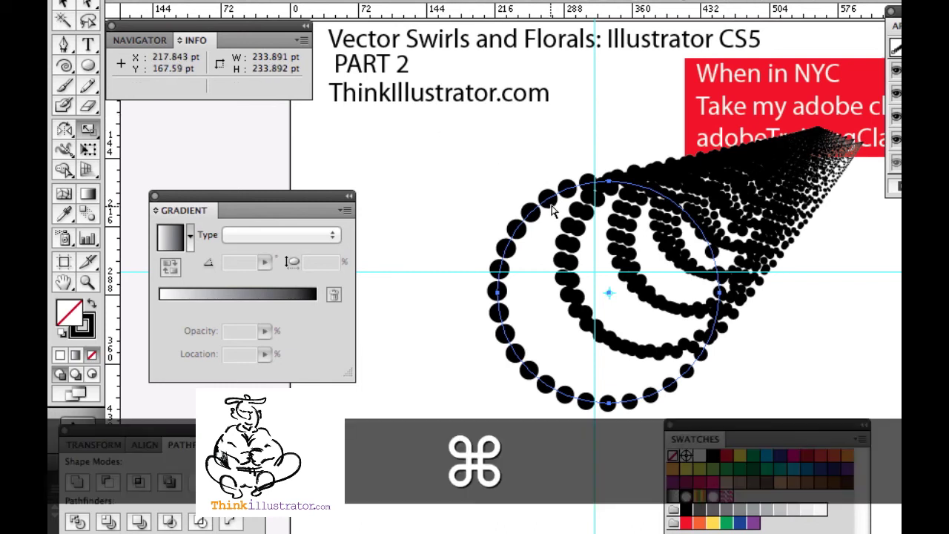
drag(535, 167, 611, 259)
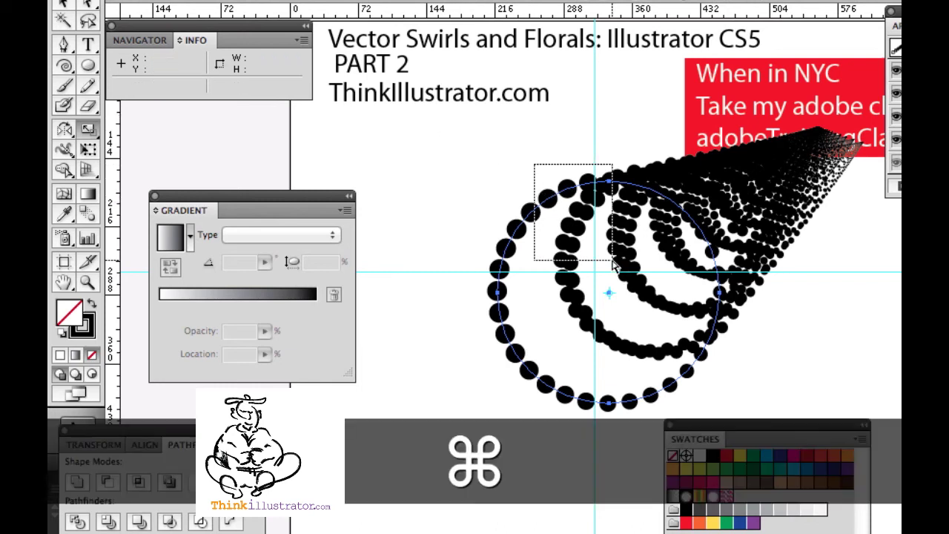
drag(608, 181, 608, 347)
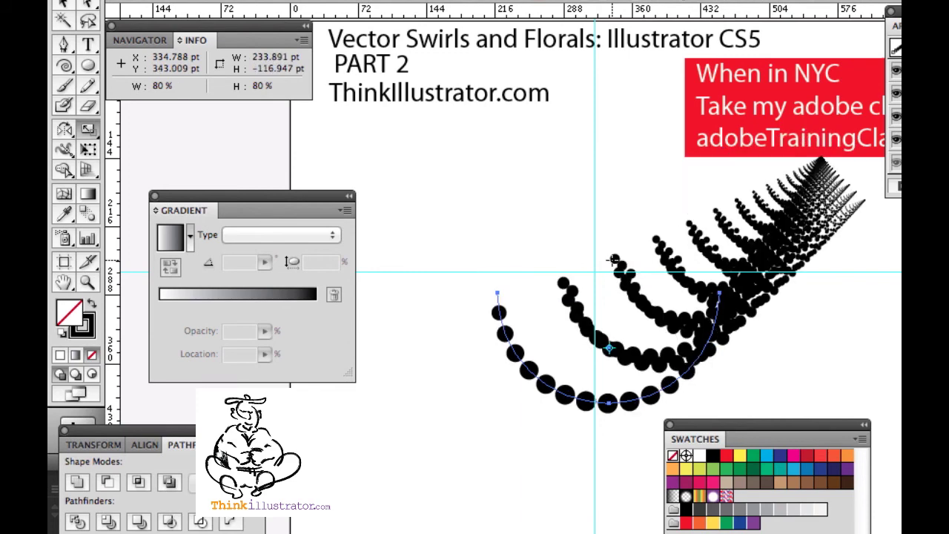
key(Delete)
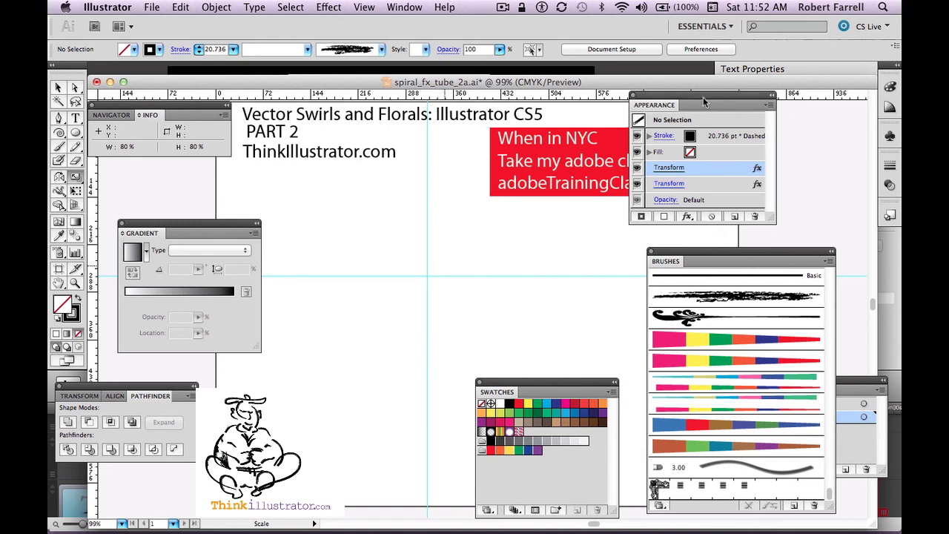
Step: Move the Appearance panel off the red text box so its text is uncovered
mouse_move(705, 102)
mouse_down()
mouse_move(750, 138)
mouse_move(792, 205)
mouse_up()
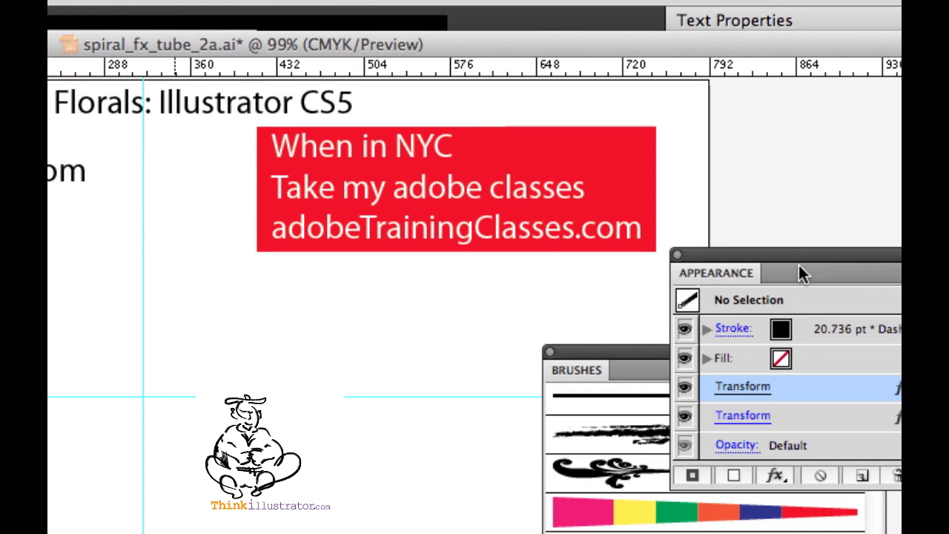
key(super+shift)
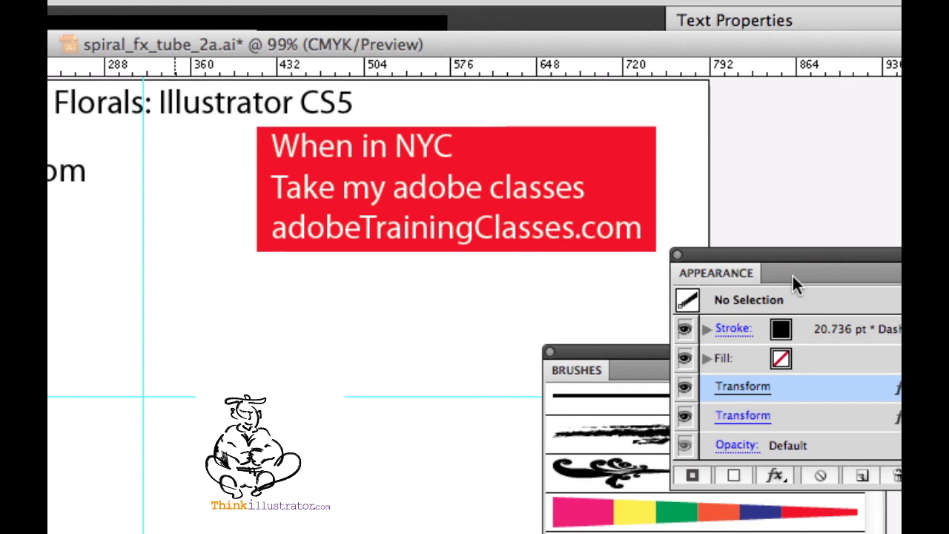
key(super+shift)
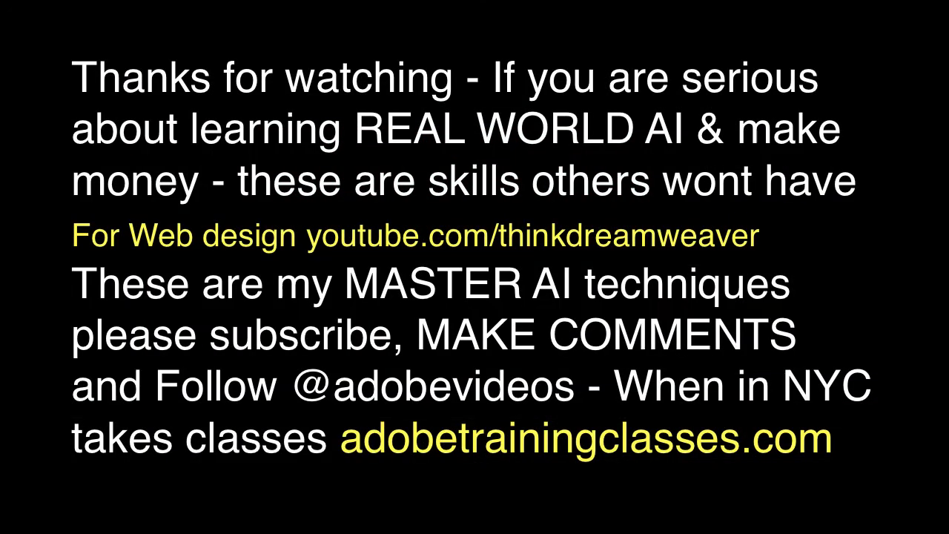